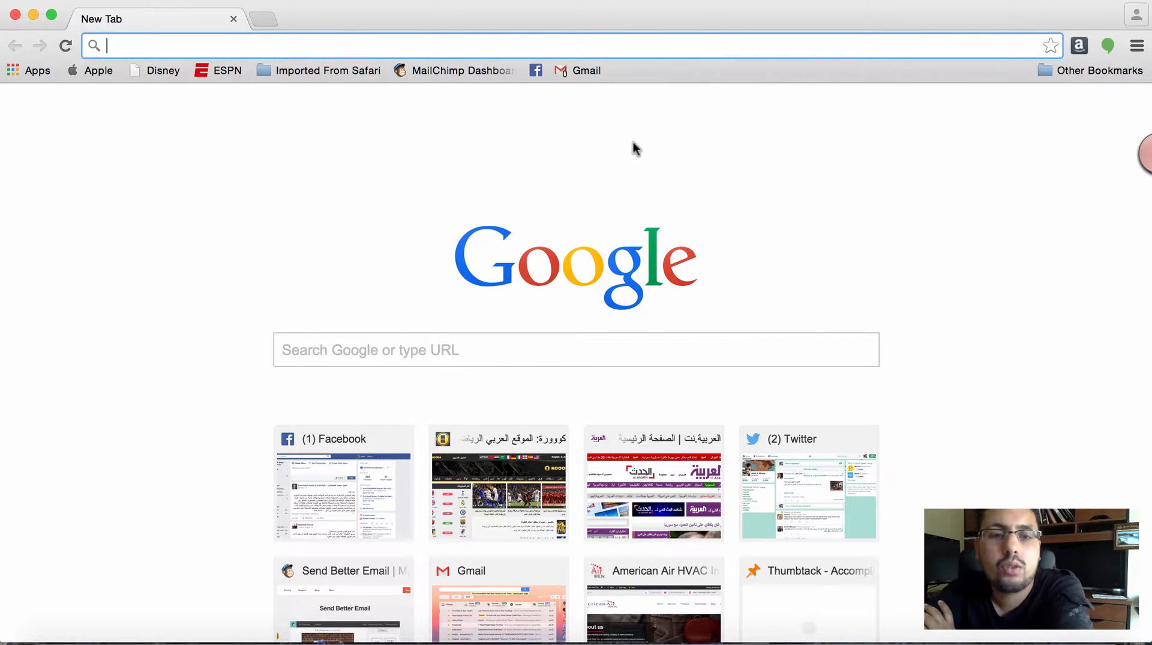
- Go to the MailChimp home page at mailchimp.com
click(424, 70)
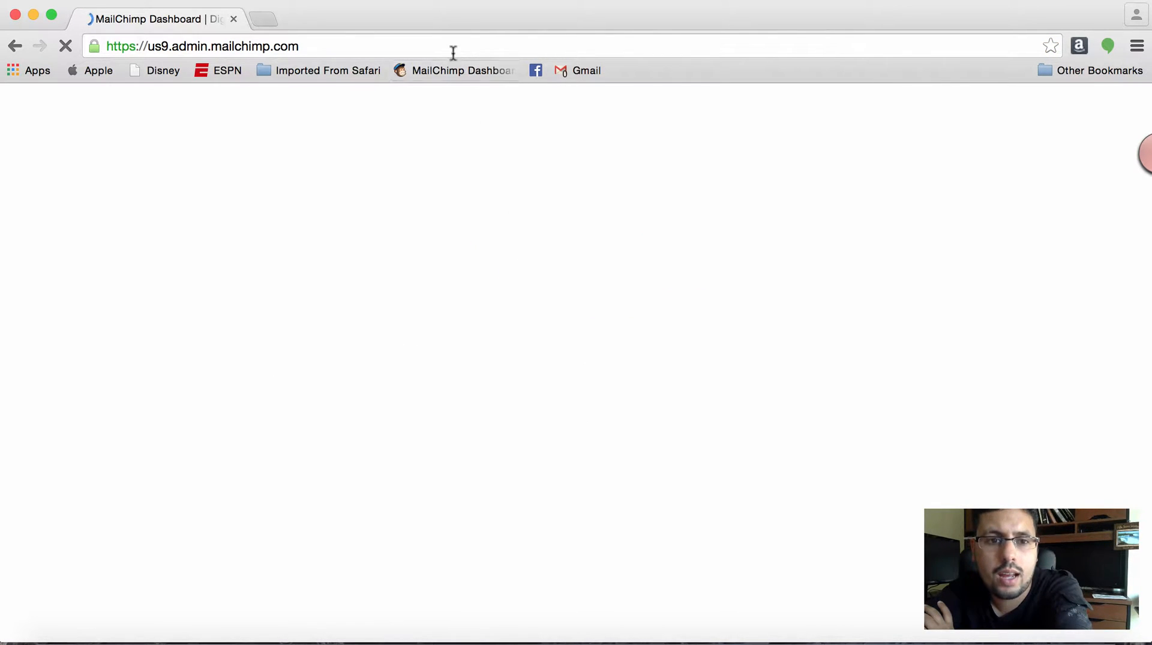
click(452, 49)
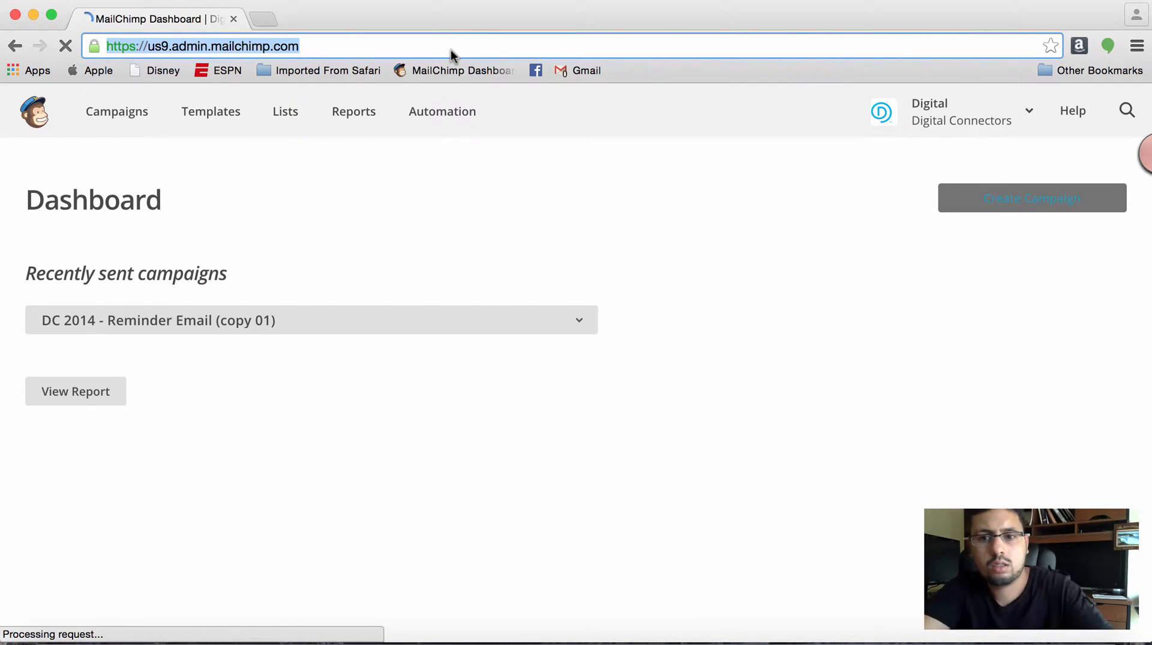
text(ma)
key(Return)
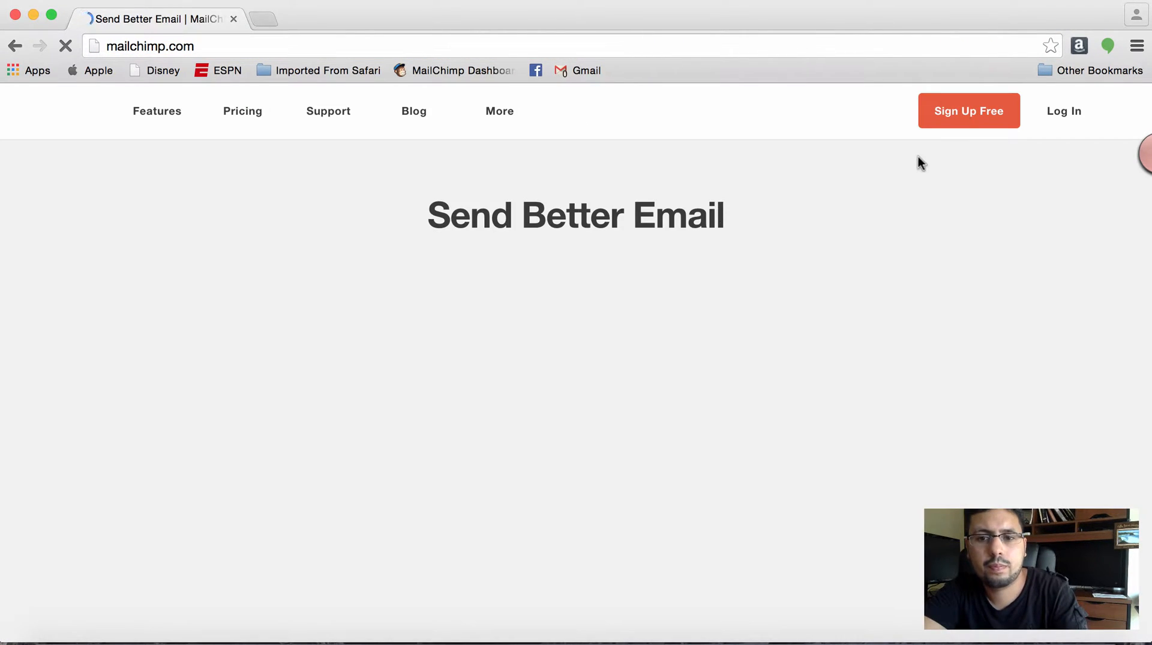
- Open the free account sign-up form, examine its fields and password requirements, and return to the home page
click(997, 111)
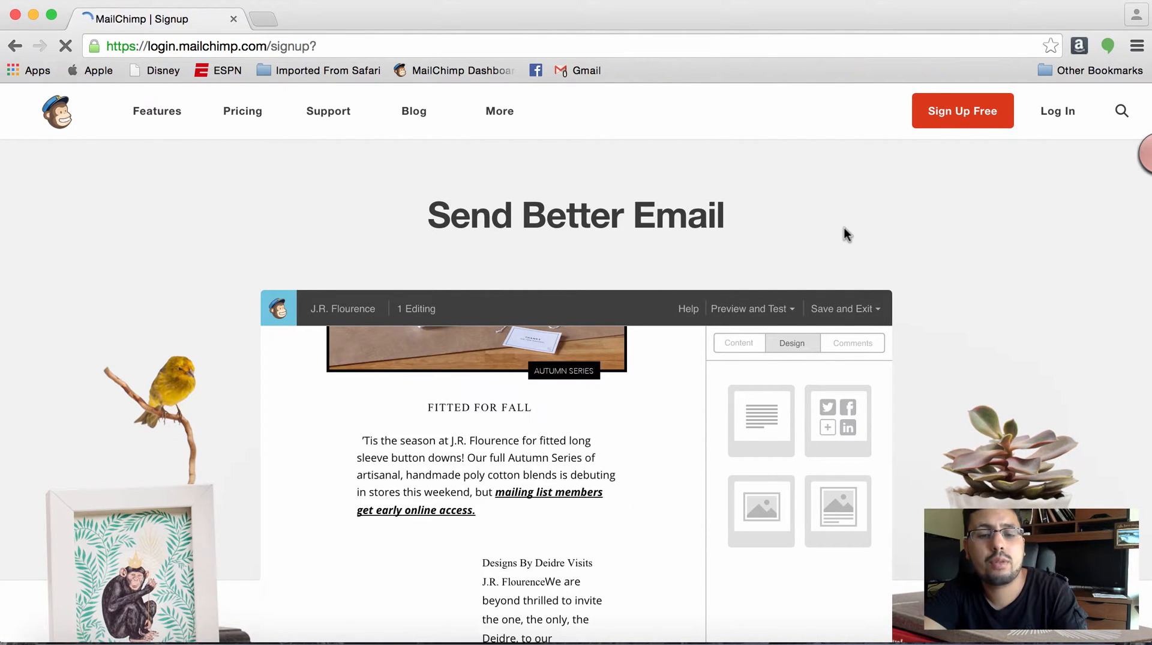
scroll(844, 228, down, 8)
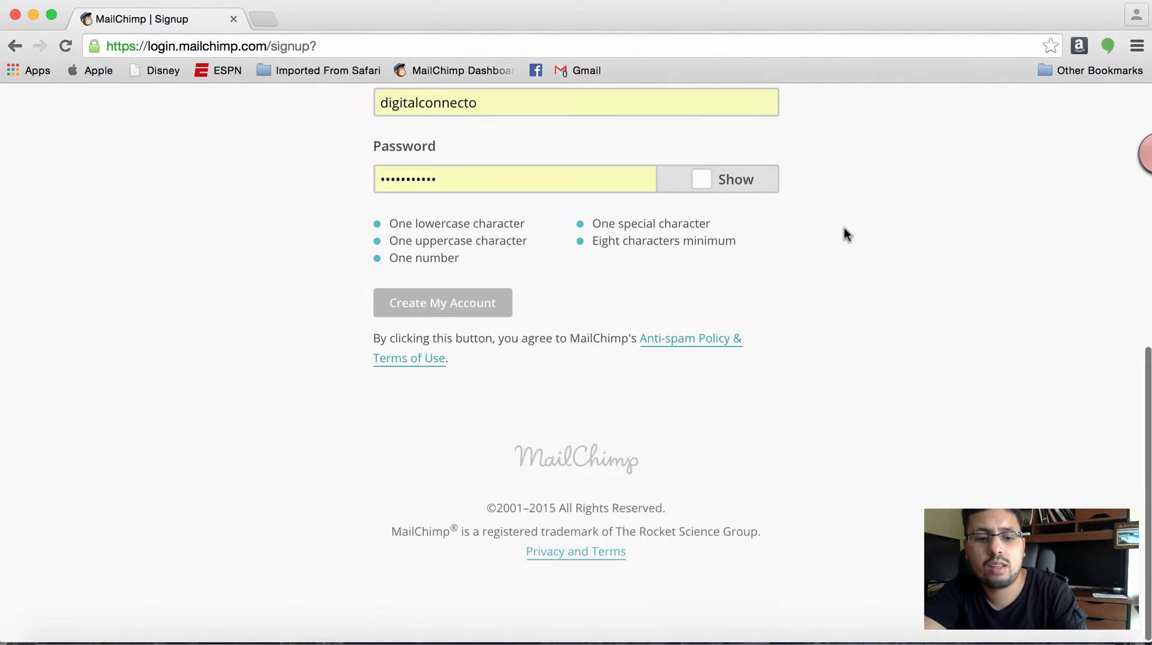
scroll(845, 228, up, 4)
scroll(844, 228, down, 2)
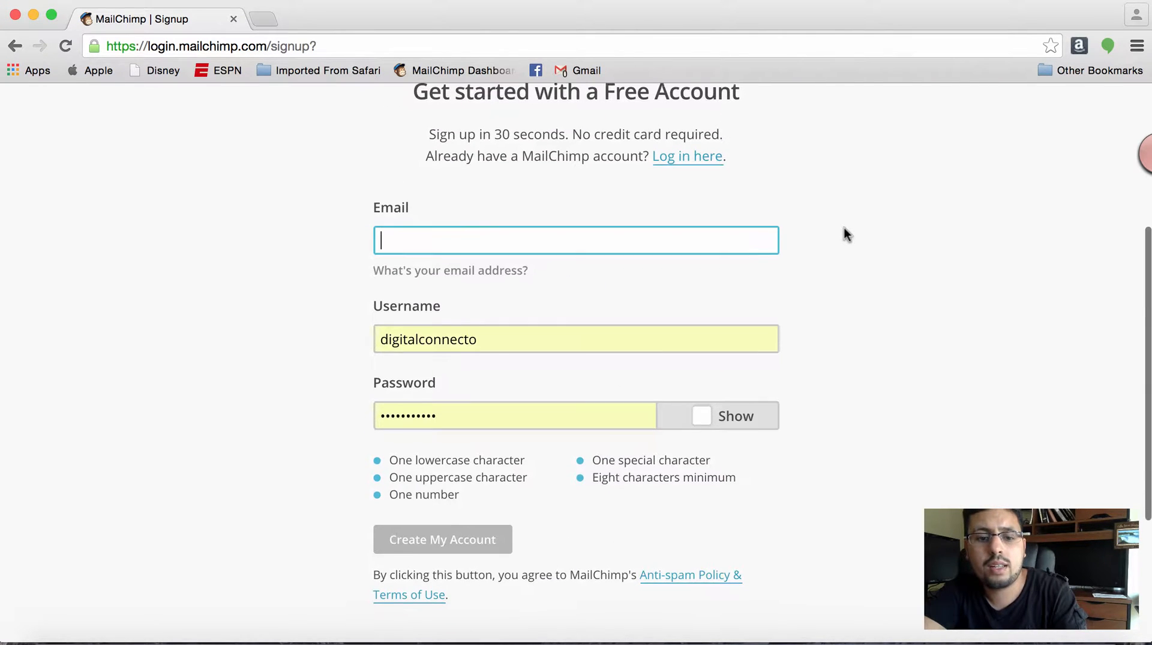
scroll(845, 228, up, 6)
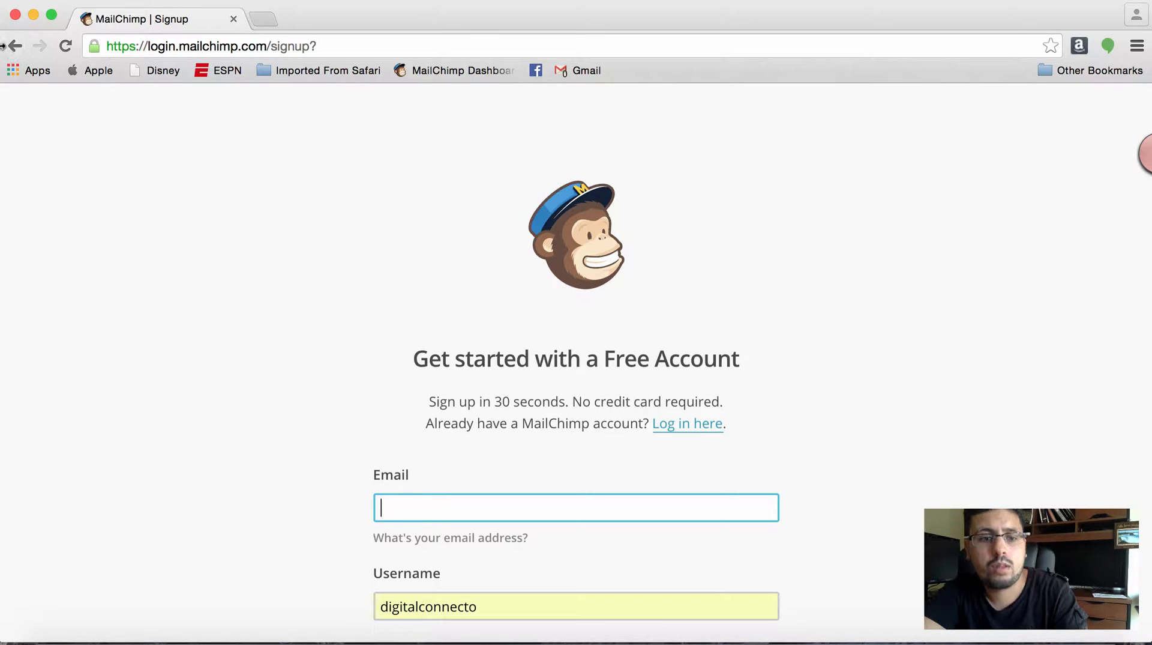
click(15, 46)
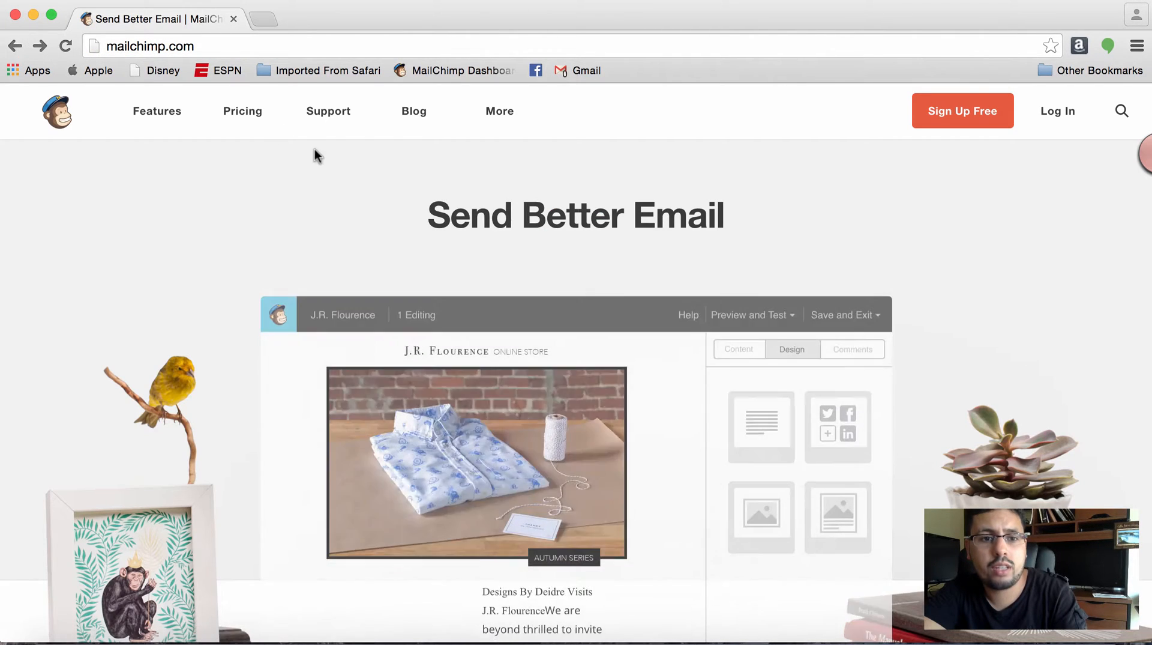
- Open the Pricing page and compare the Entrepreneur, Growing business and High volume sender plans, declining the incoming phone call
click(243, 111)
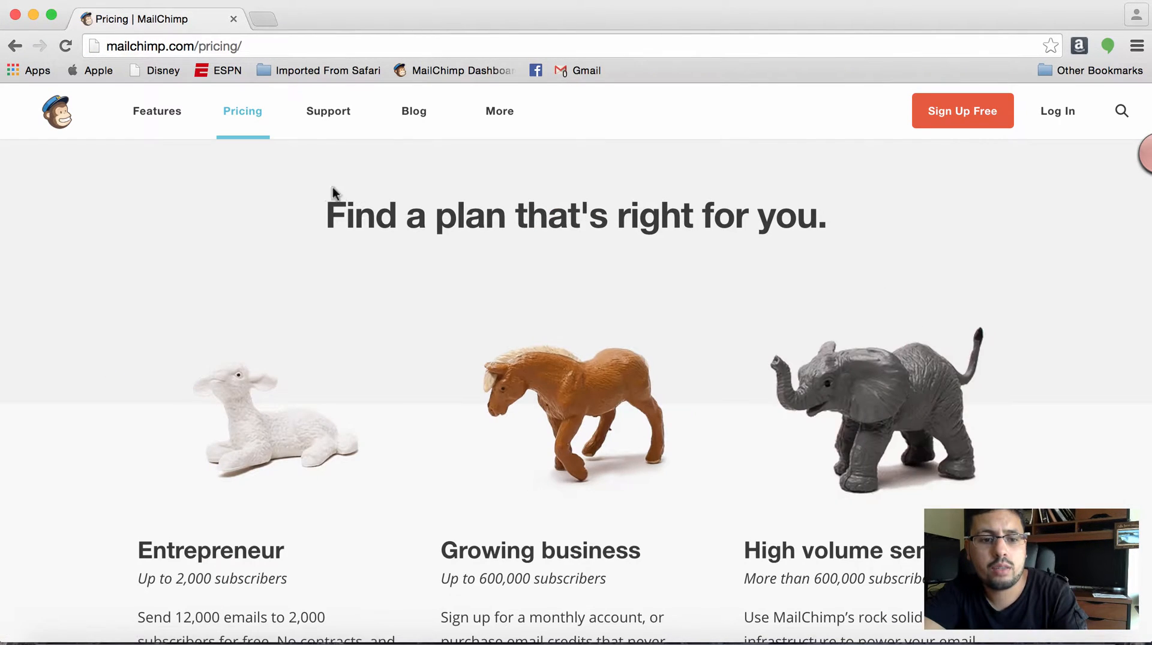
scroll(372, 369, down, 5)
scroll(371, 363, up, 1)
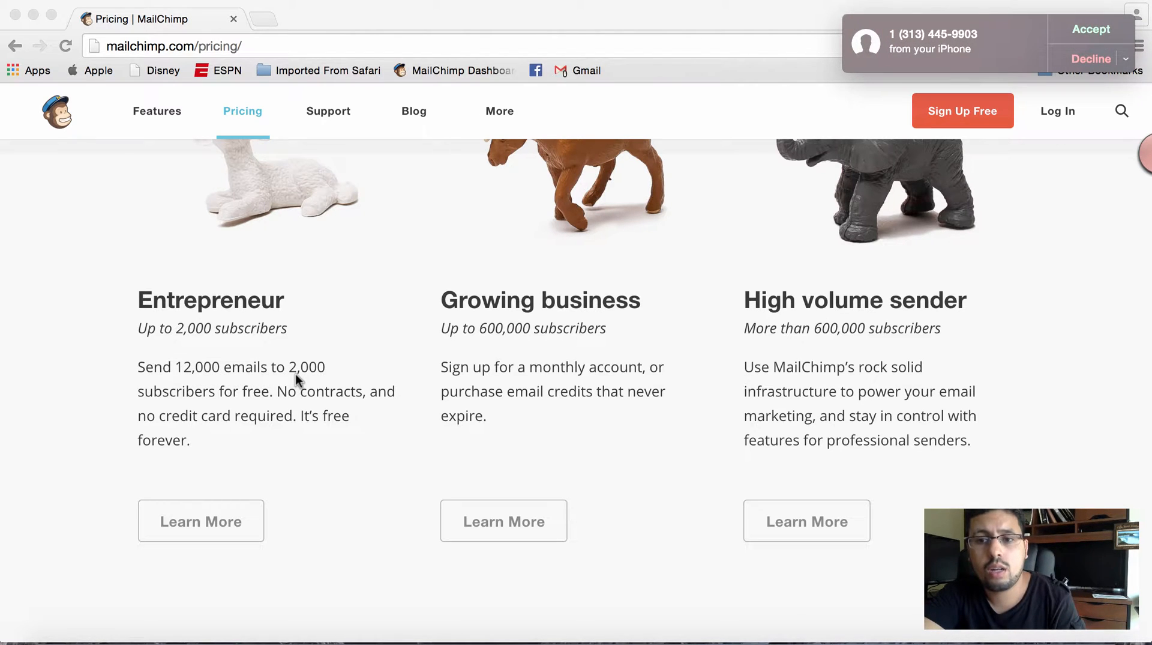
click(1075, 59)
click(1012, 177)
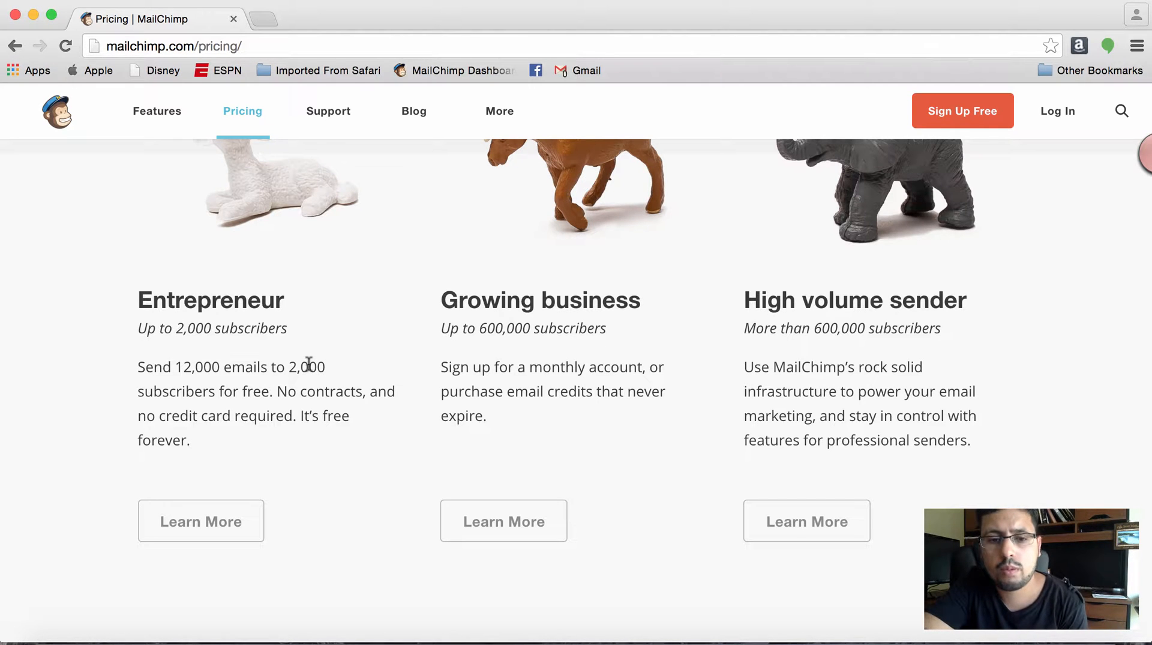
scroll(522, 358, up, 3)
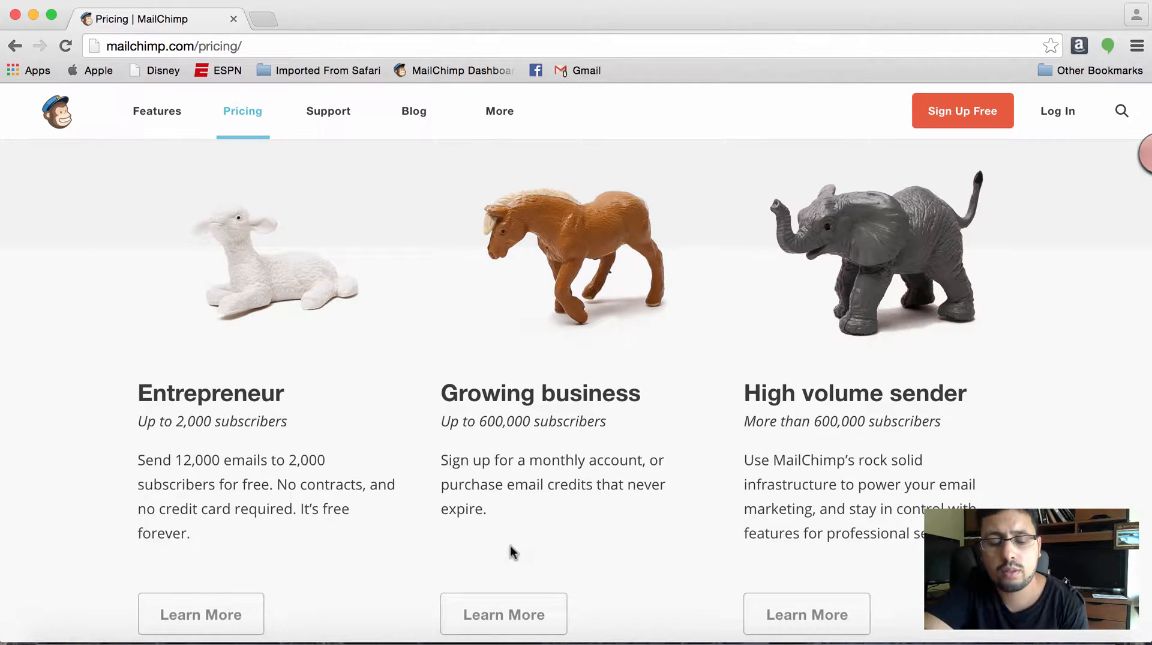
scroll(512, 551, down, 2)
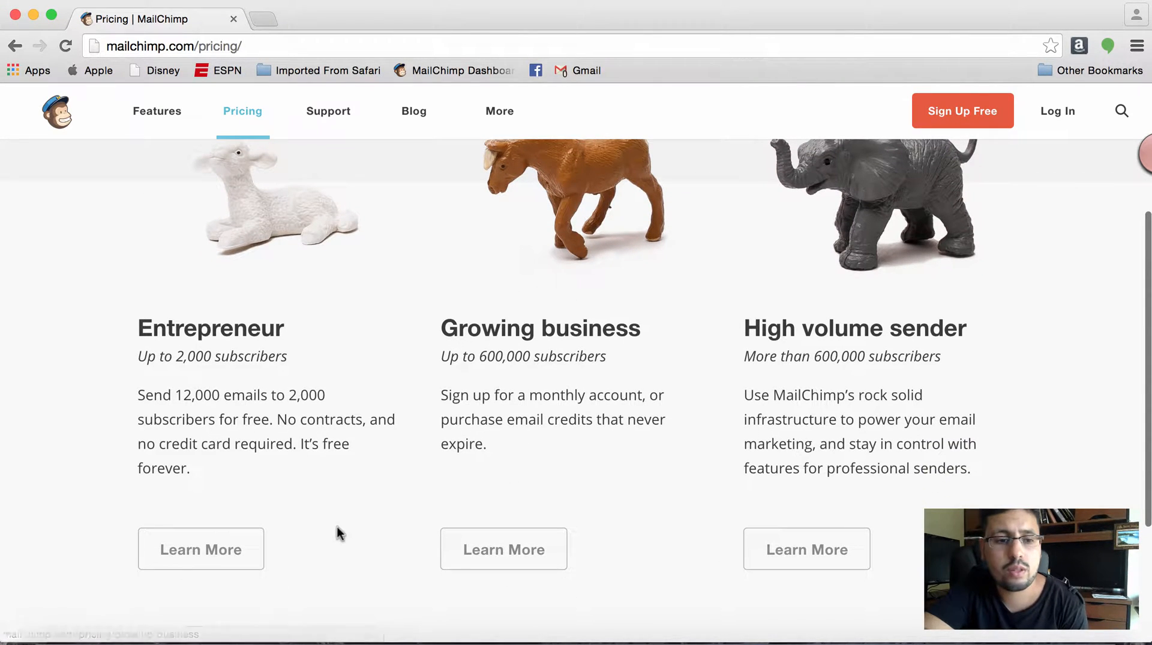
- Read the details of the Entrepreneur plan and return to the pricing overview
click(206, 557)
scroll(331, 538, down, 3)
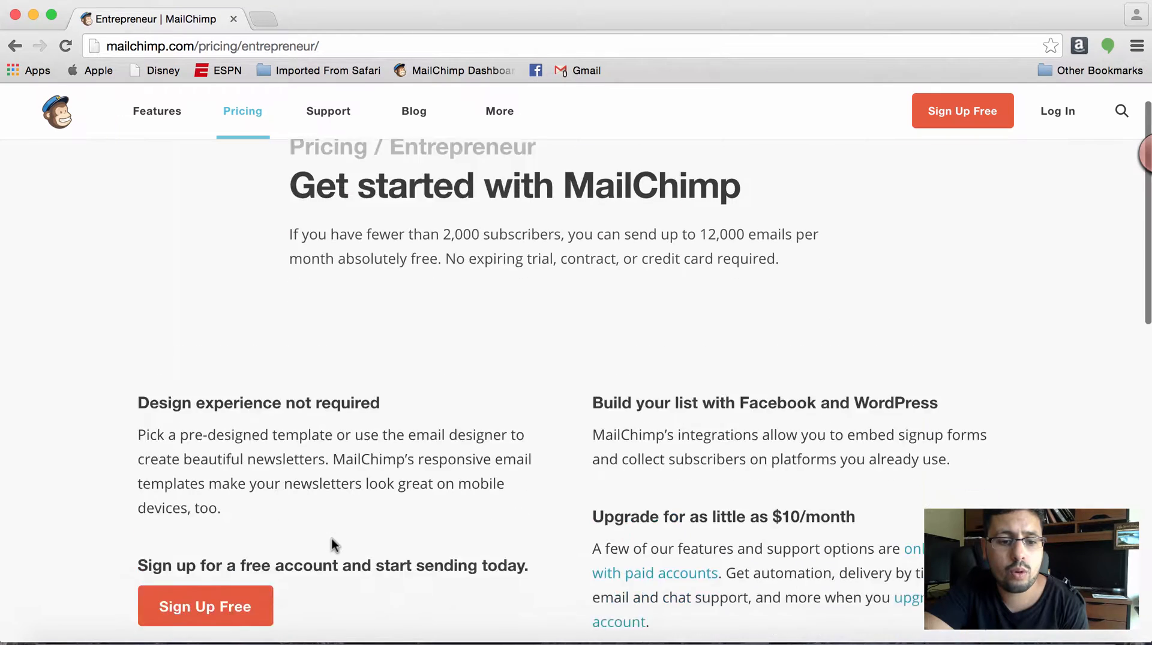
scroll(329, 540, up, 3)
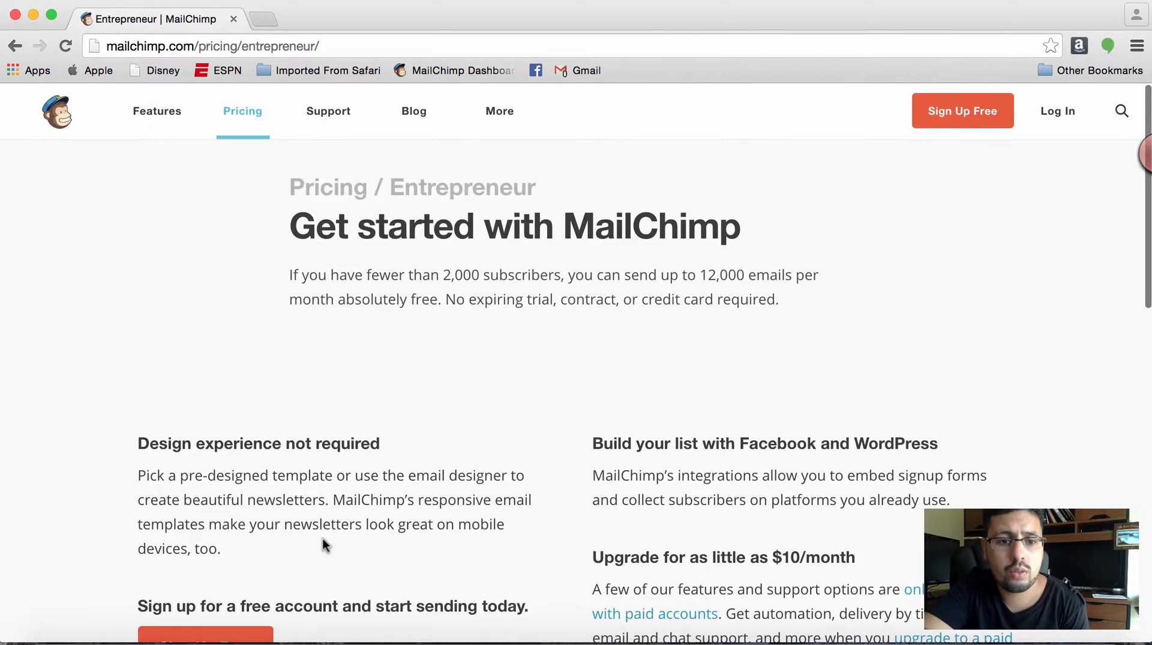
click(15, 46)
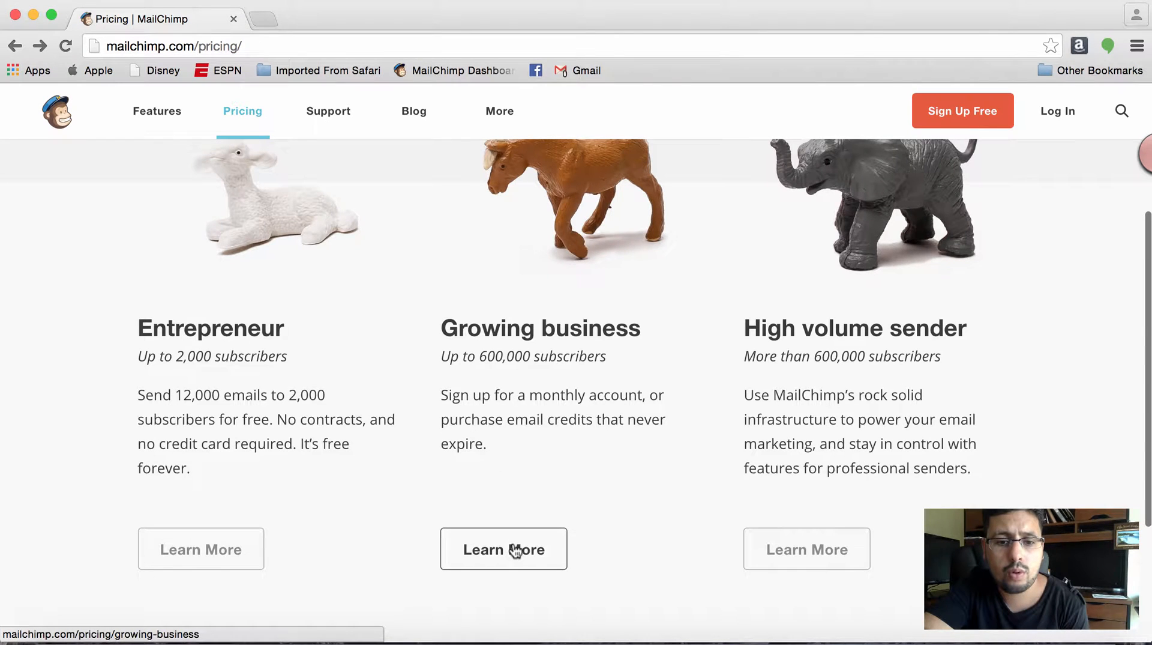
- Examine the monthly cost table of the Growing business plan and return to the pricing overview
click(512, 548)
scroll(589, 480, down, 5)
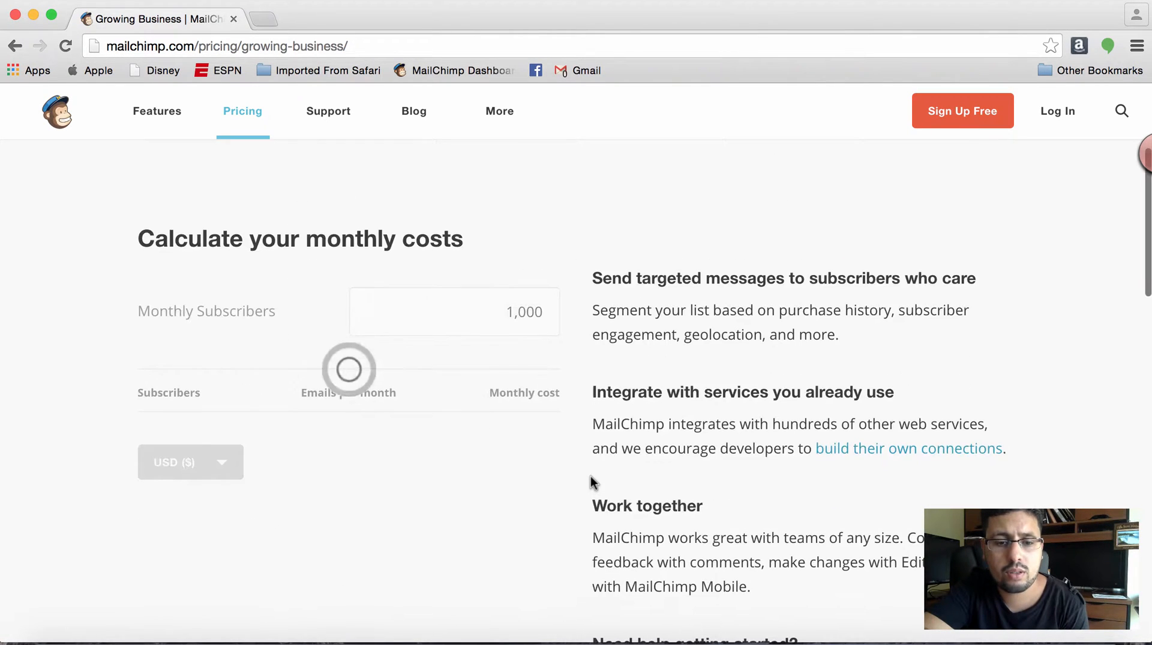
scroll(591, 480, down, 3)
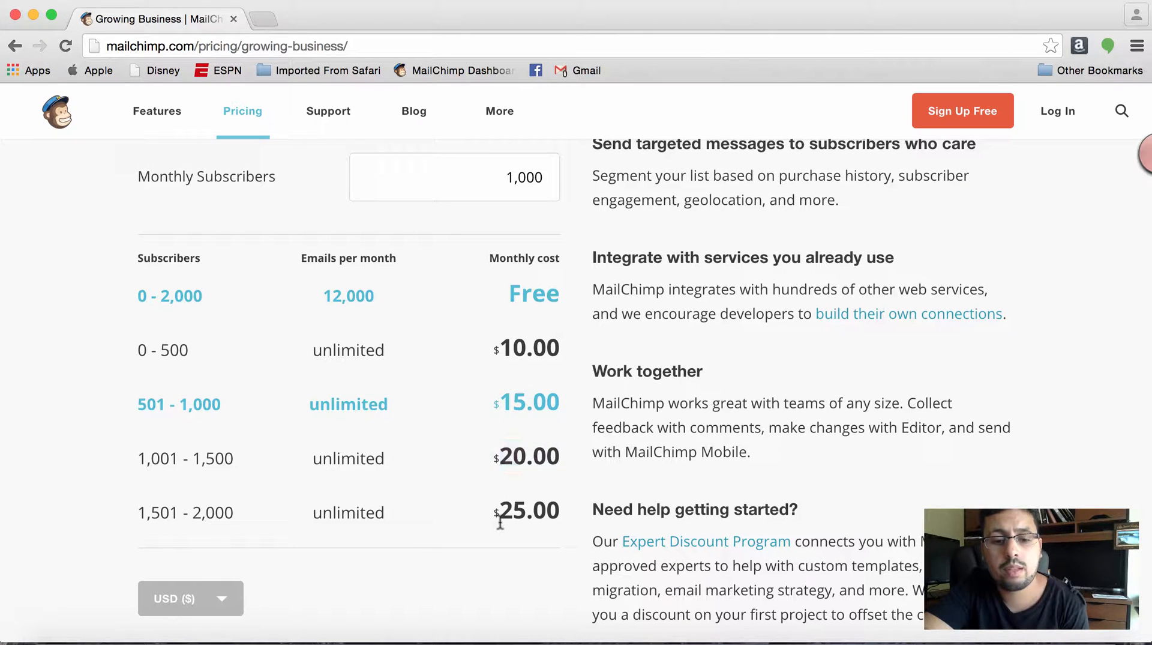
scroll(500, 522, up, 6)
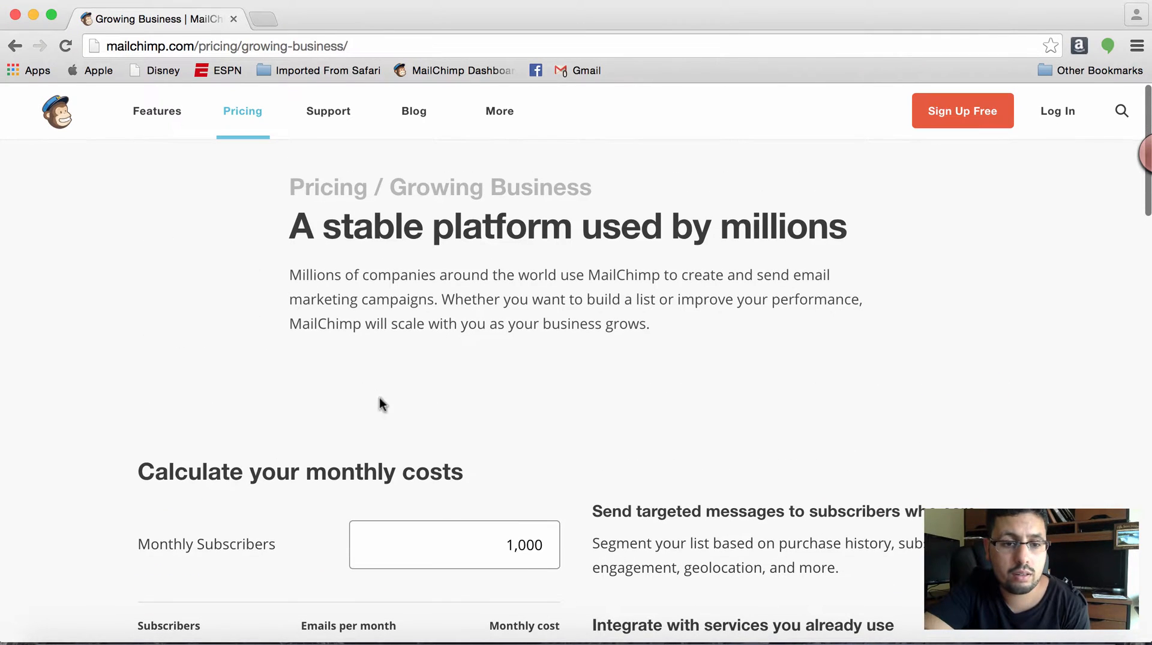
click(16, 46)
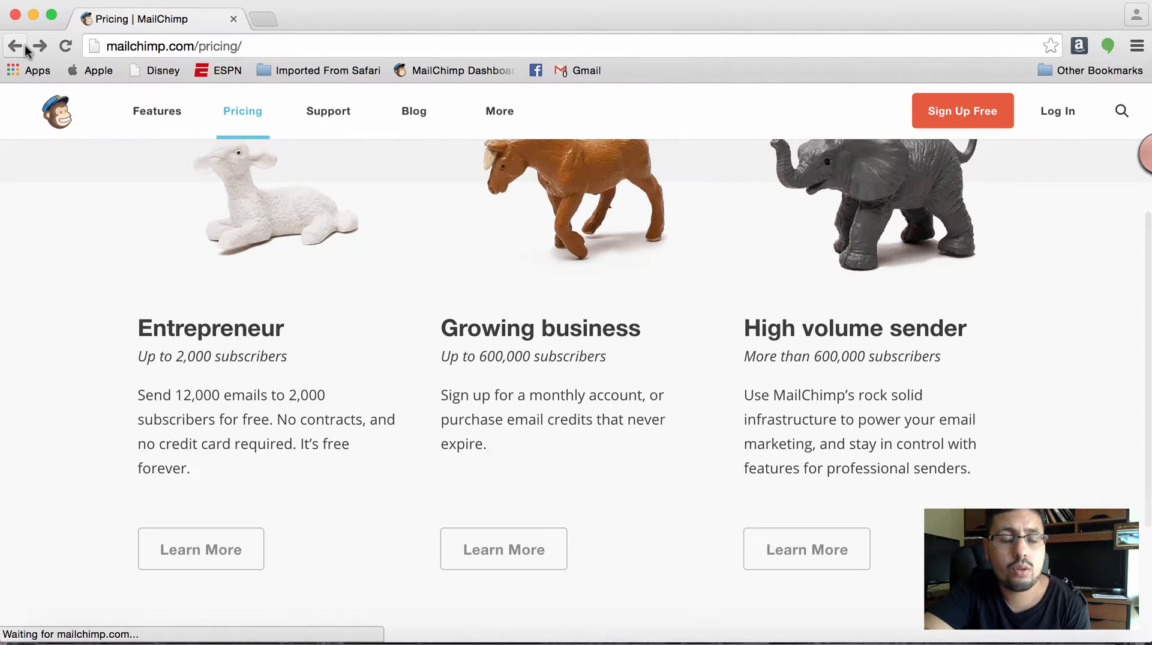
- Log in to the MailChimp account with the prefilled credentials, completing the "I'm not a robot" check
click(1051, 105)
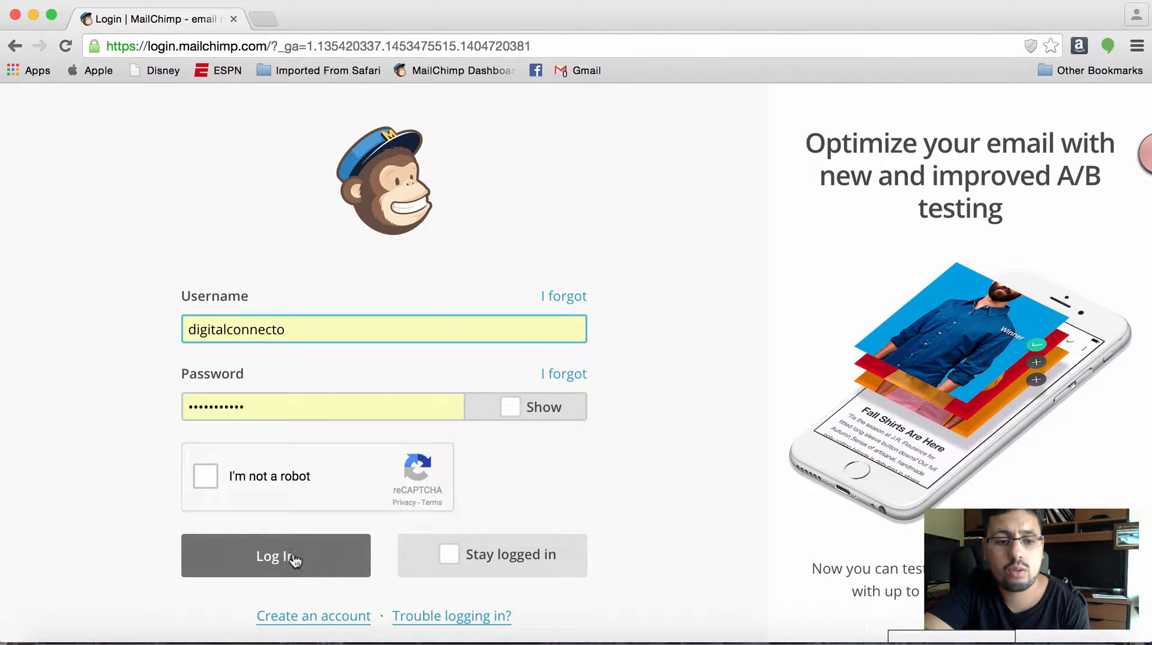
click(201, 477)
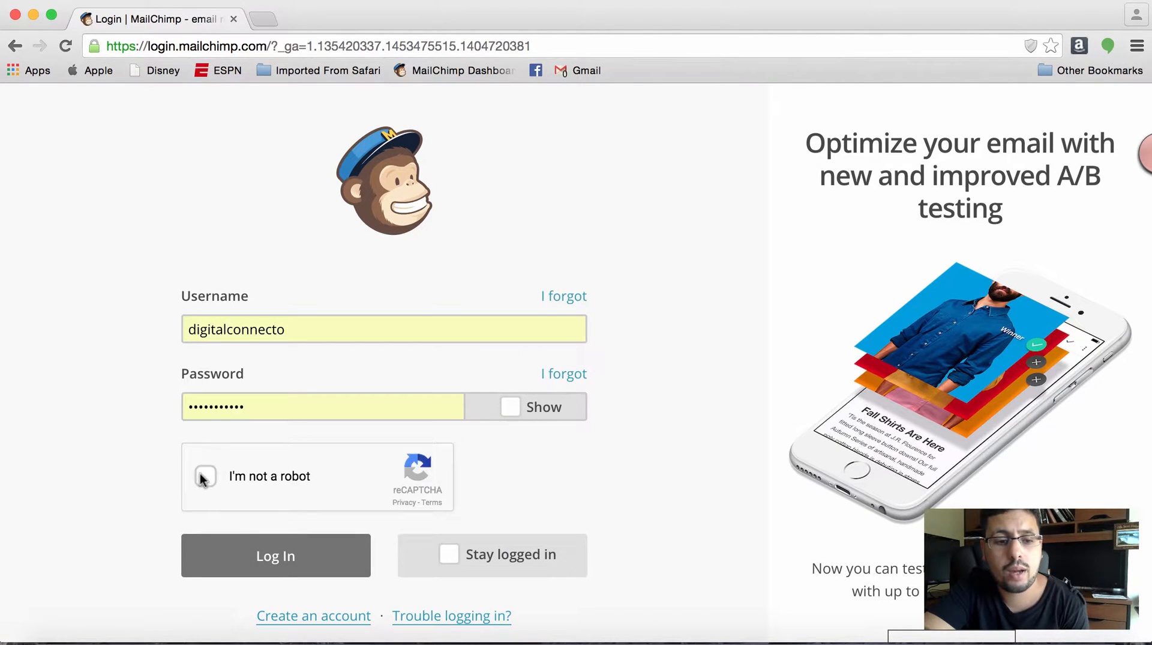
click(276, 561)
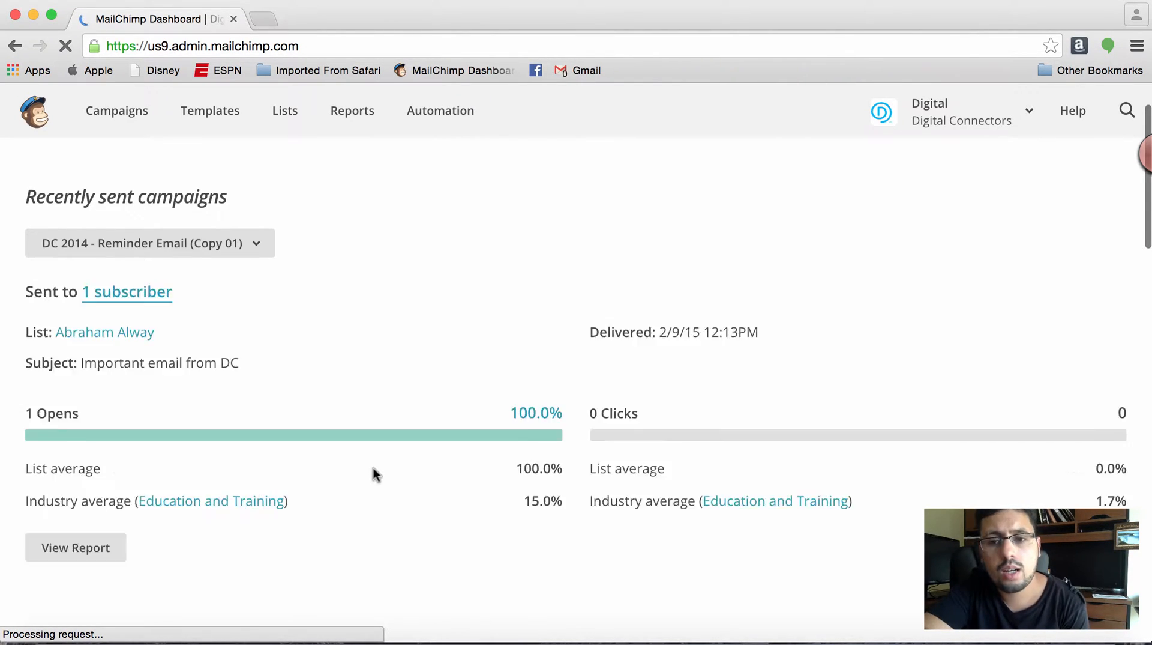
- Review the dashboard's recently sent campaign and list growth sections, and open the list of campaigns
scroll(376, 475, down, 5)
scroll(374, 468, down, 10)
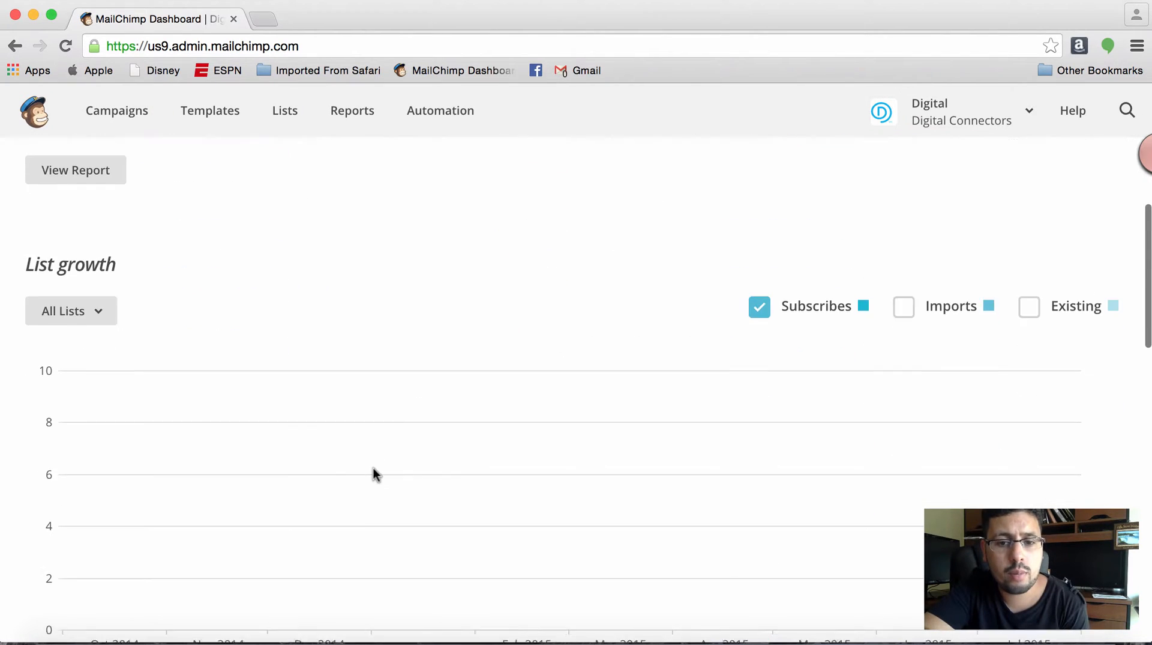
scroll(373, 468, up, 3)
scroll(373, 467, up, 12)
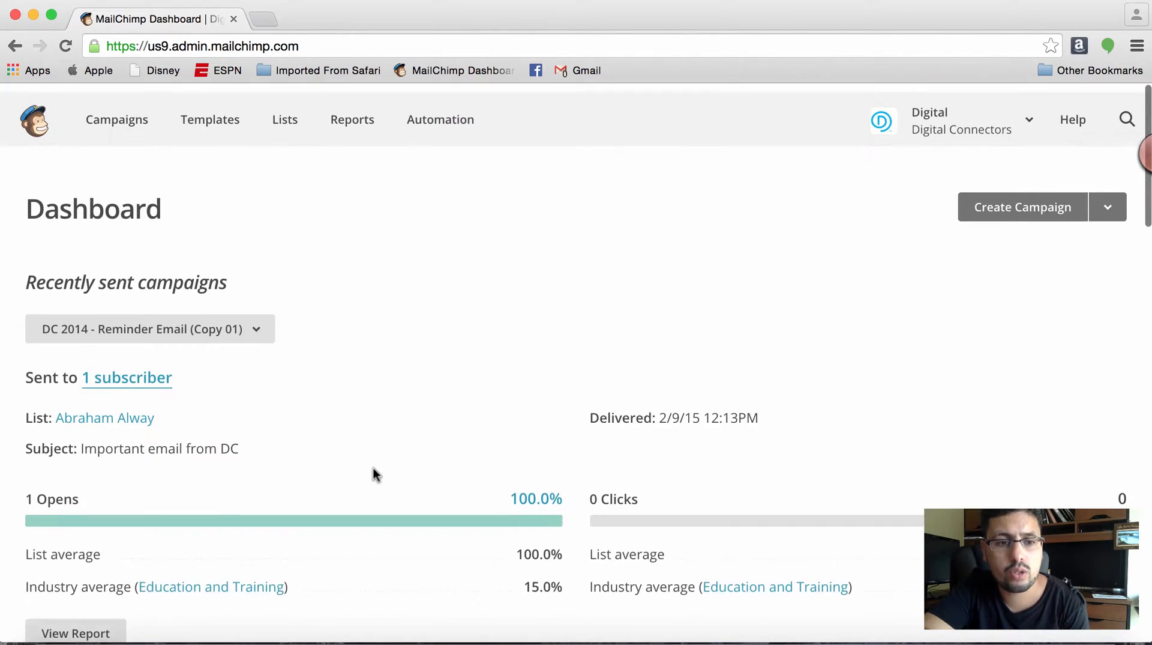
click(141, 115)
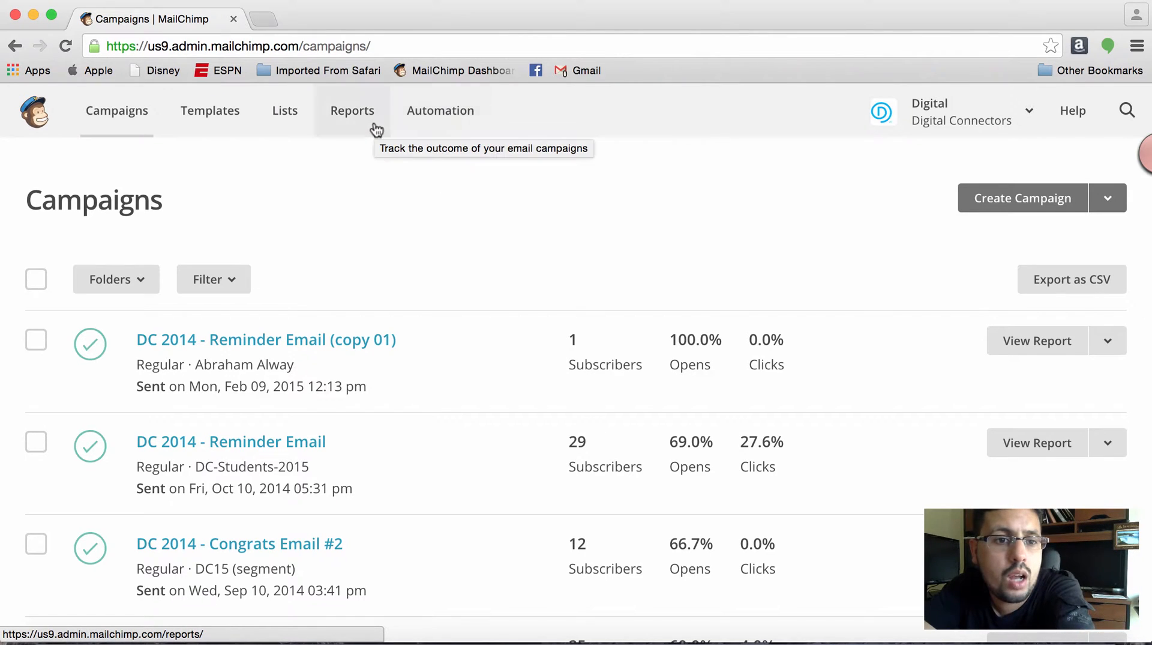
- Start creating a new template and view the Code Your Own starting points
click(213, 124)
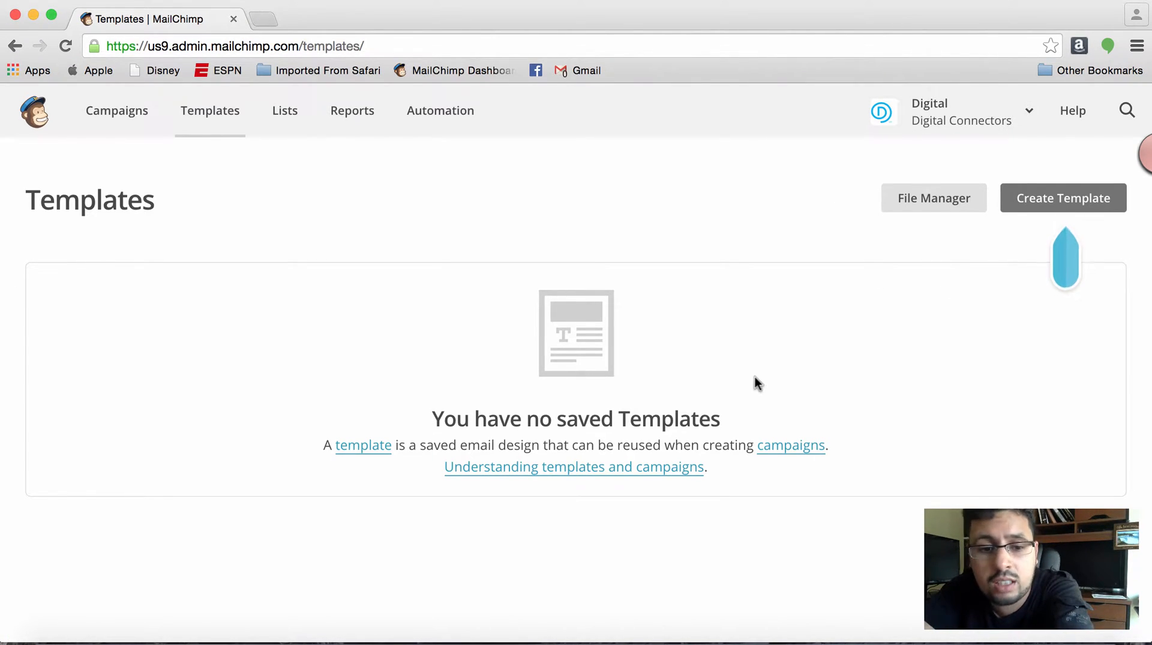
click(1047, 204)
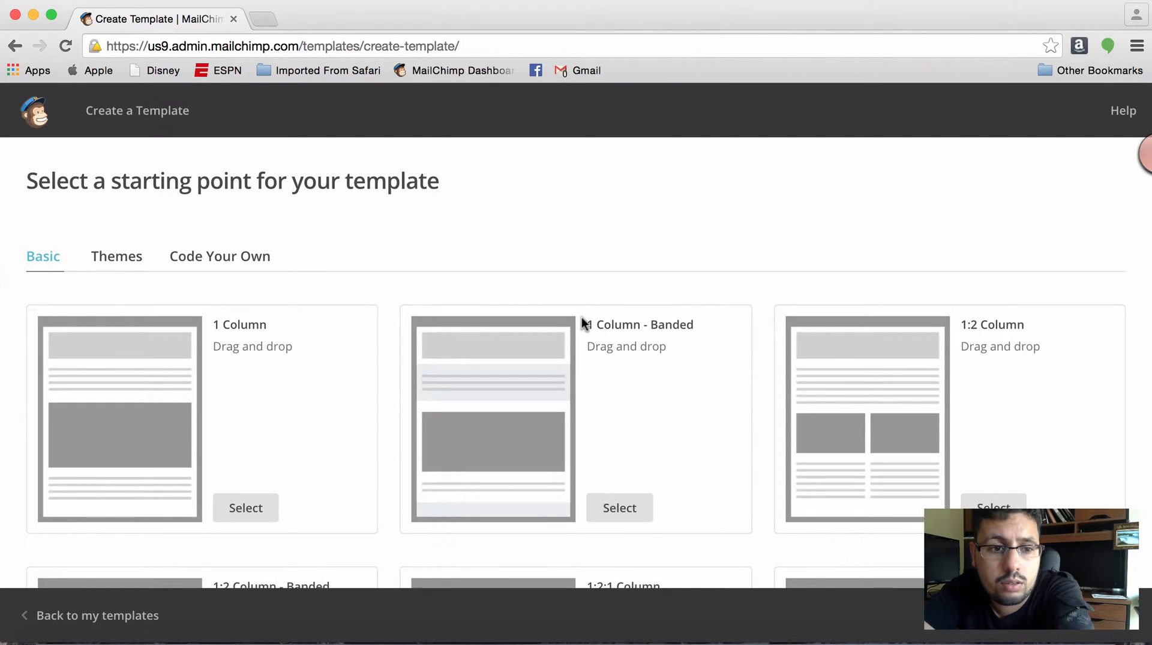
scroll(582, 322, down, 3)
click(255, 162)
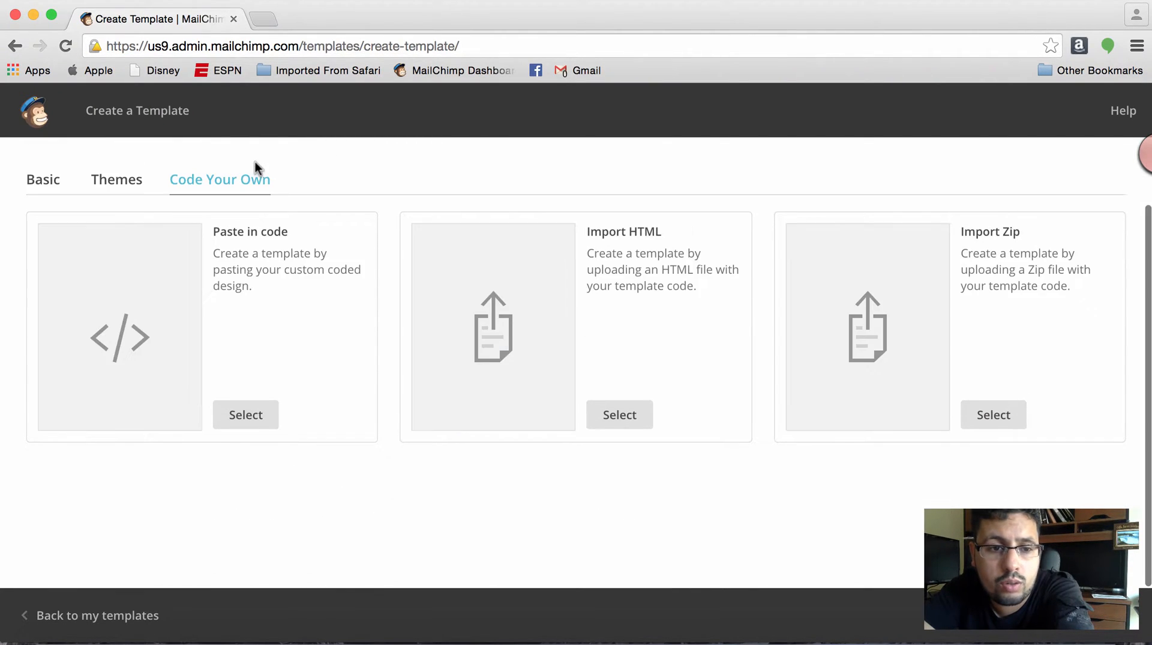
- Browse the Basic drag-and-drop template layouts, from the single-column ones to the multi-column, banded and RSS versions
click(47, 184)
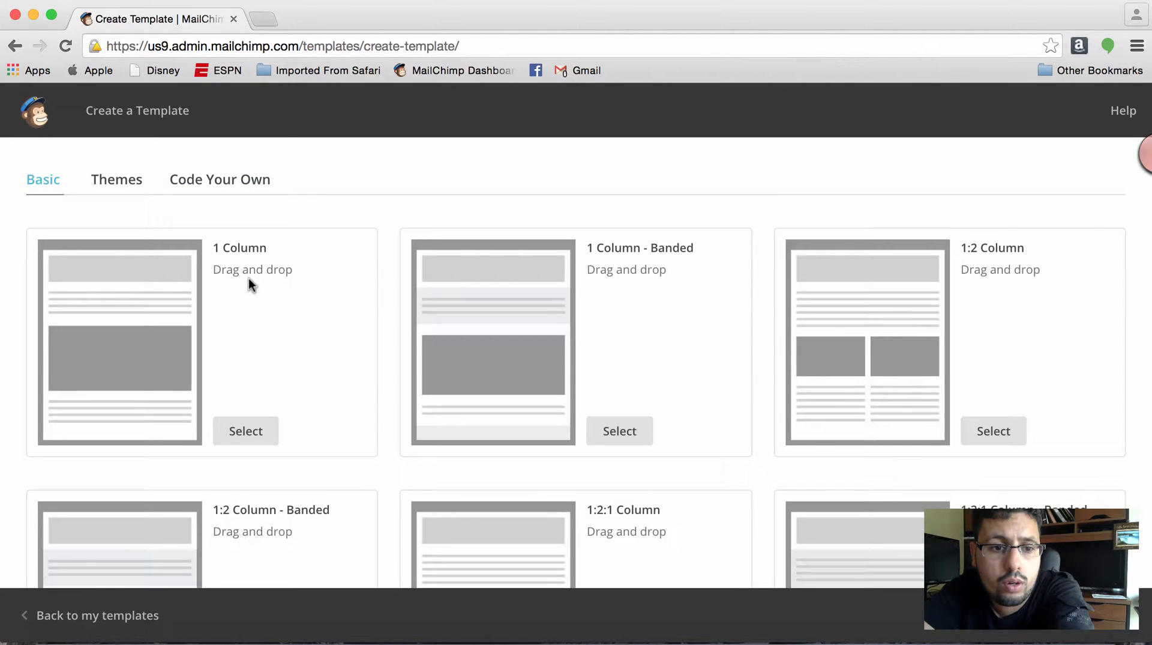
scroll(270, 371, down, 3)
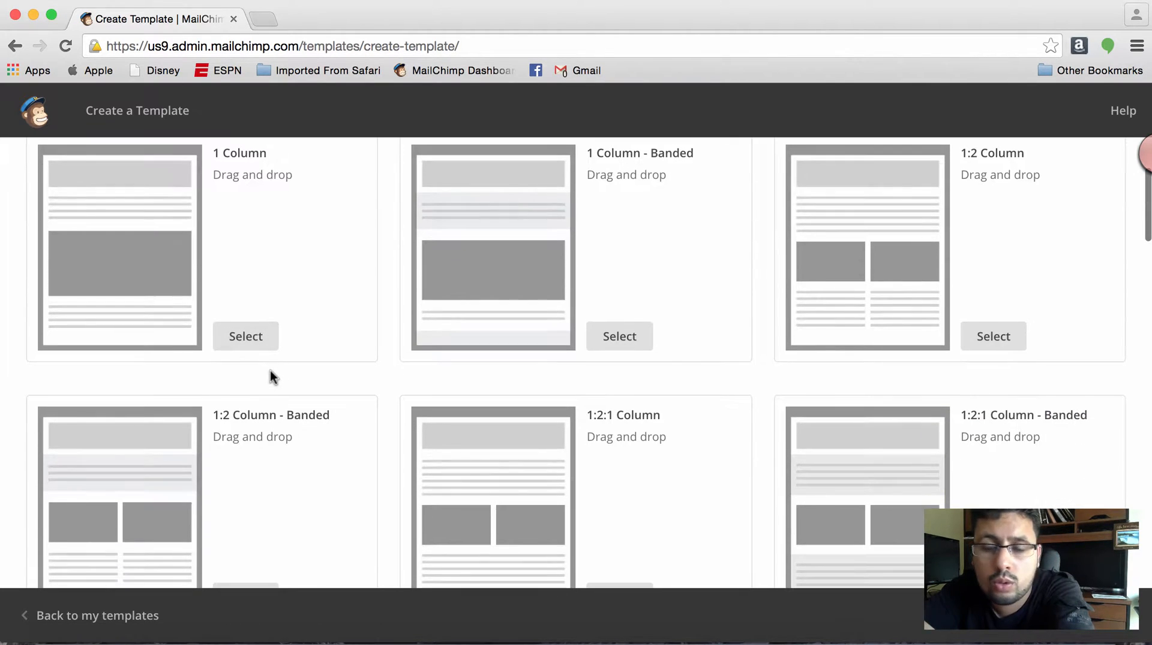
scroll(270, 371, down, 2)
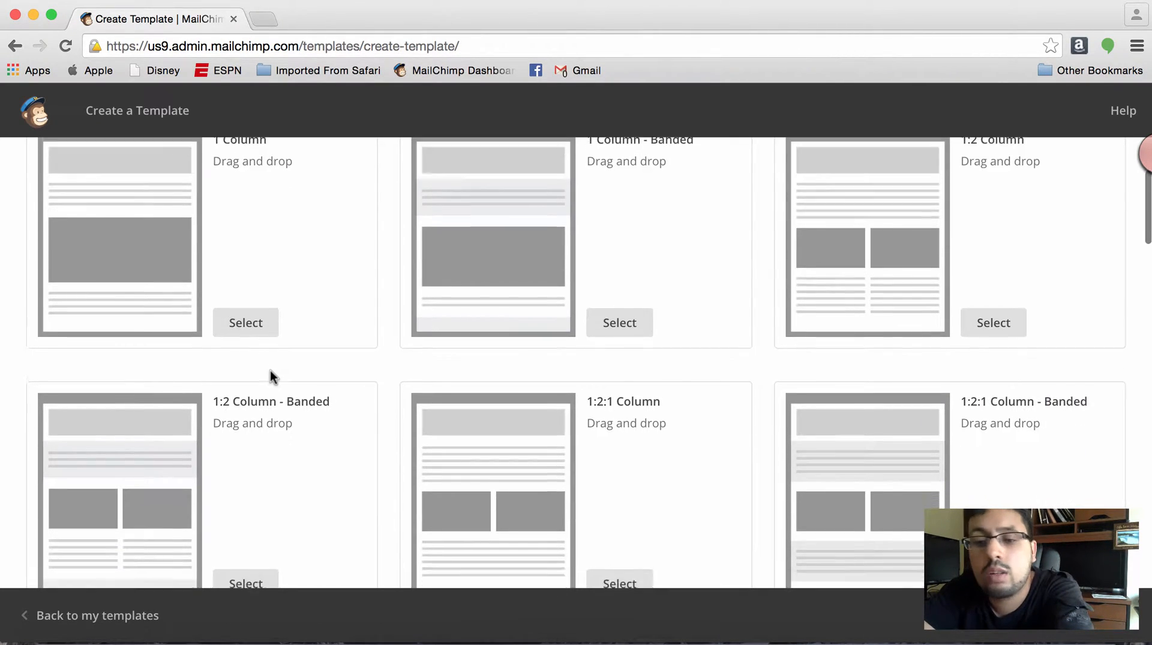
scroll(270, 370, down, 5)
scroll(270, 376, up, 8)
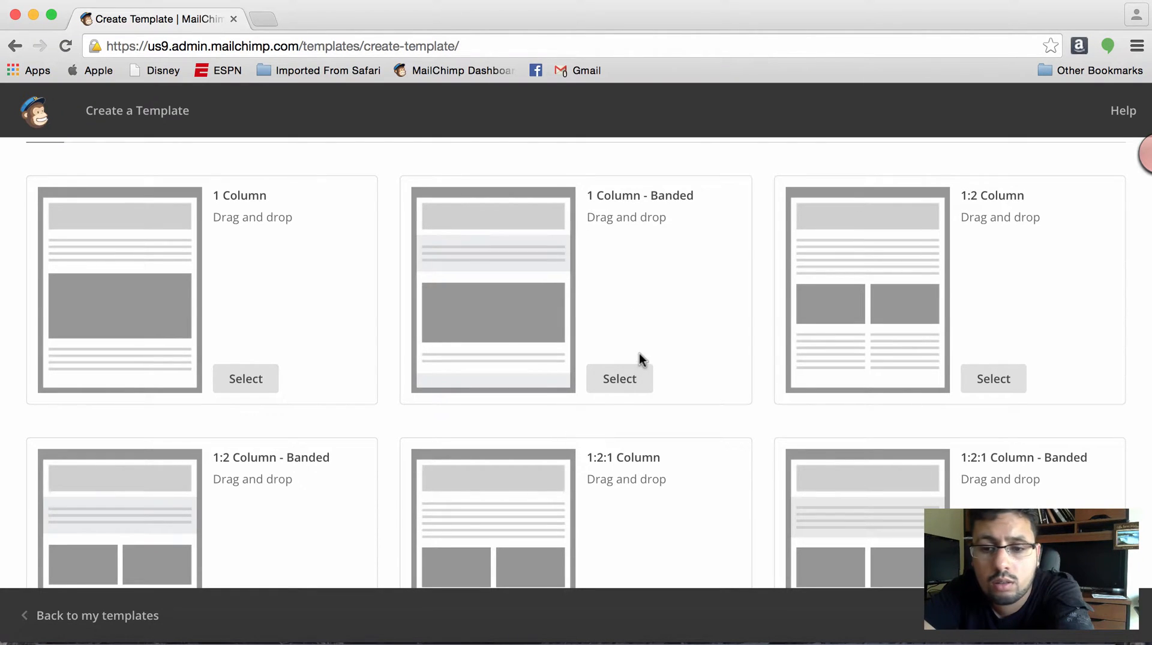
scroll(640, 355, down, 1)
scroll(640, 358, down, 1)
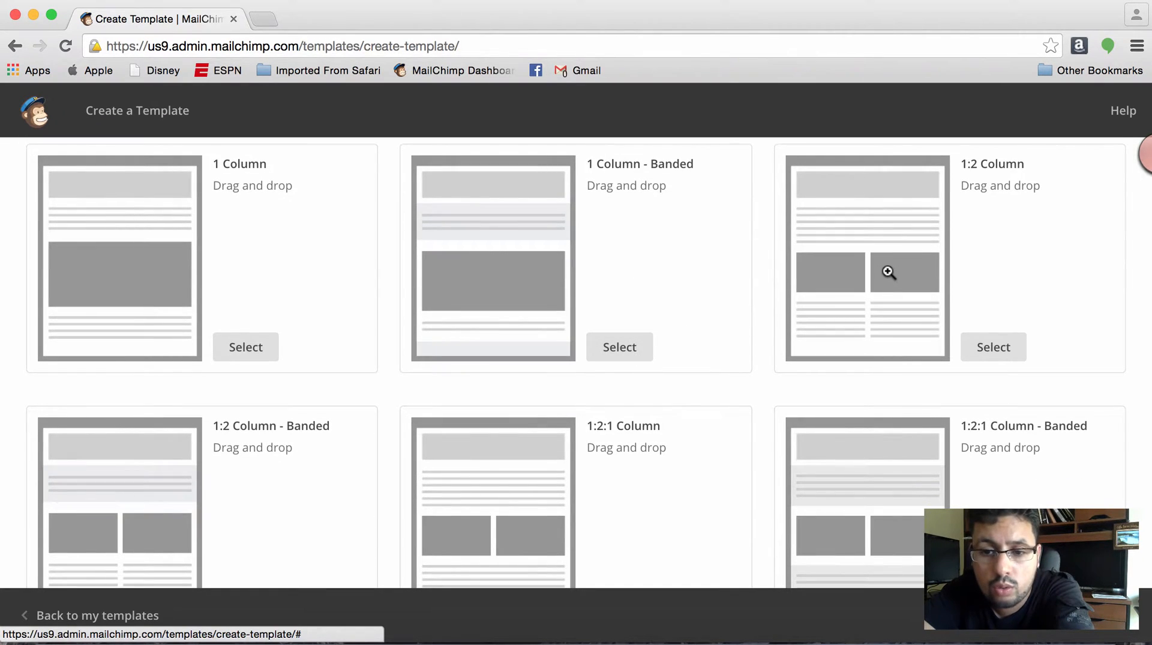
scroll(884, 272, down, 5)
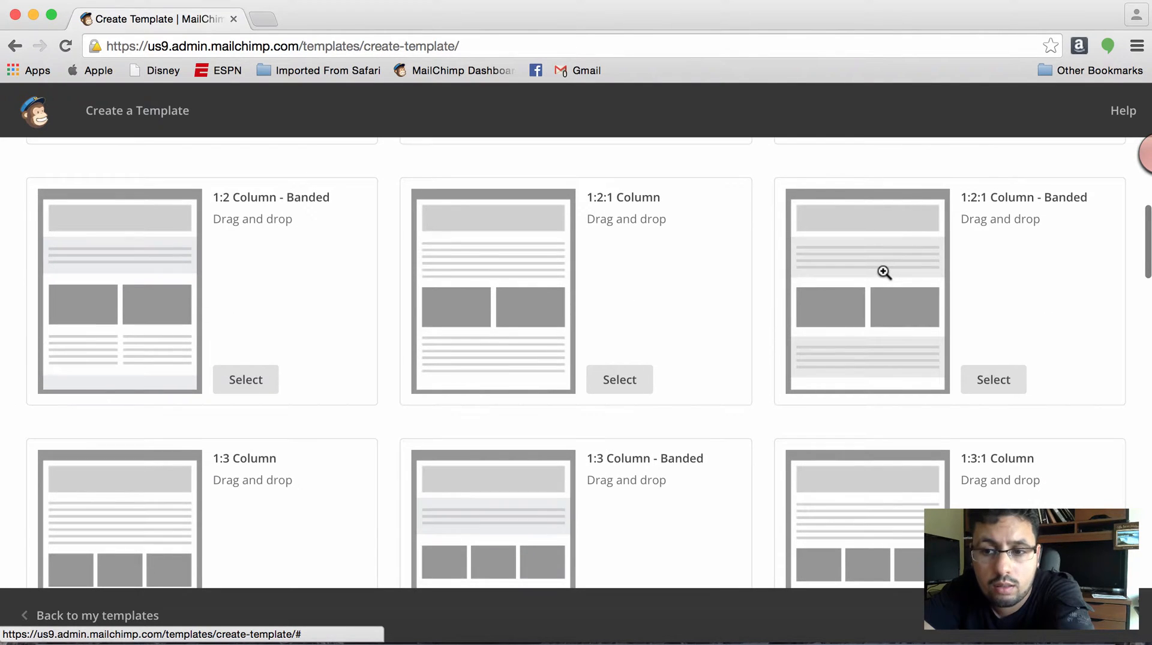
scroll(369, 430, down, 2)
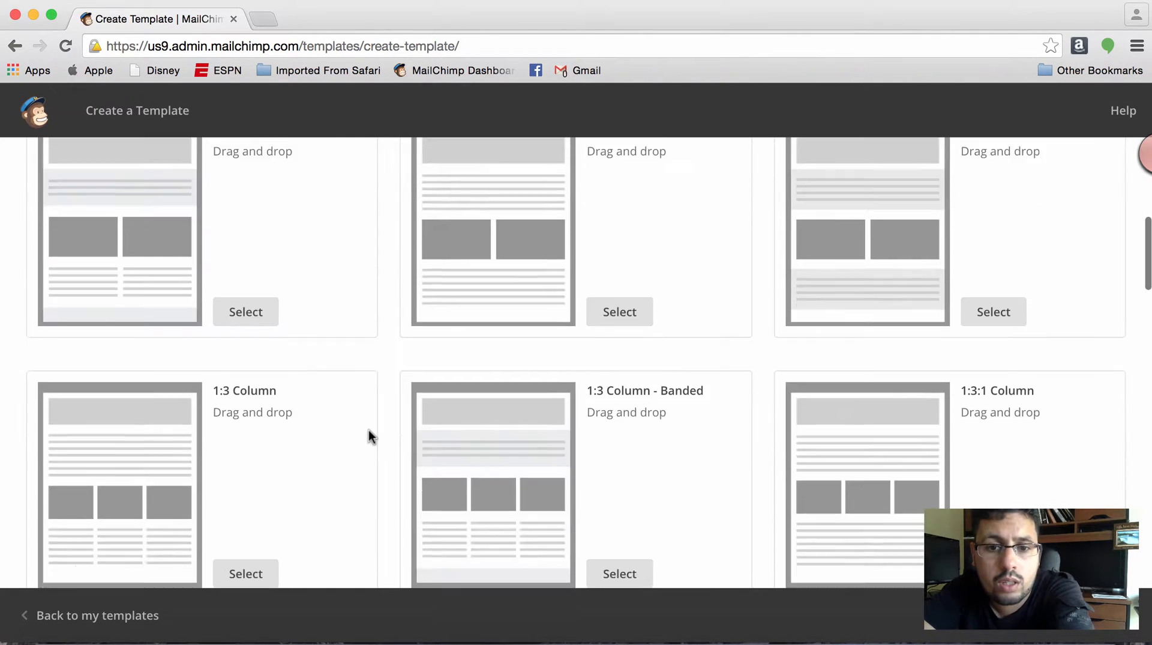
scroll(368, 430, down, 9)
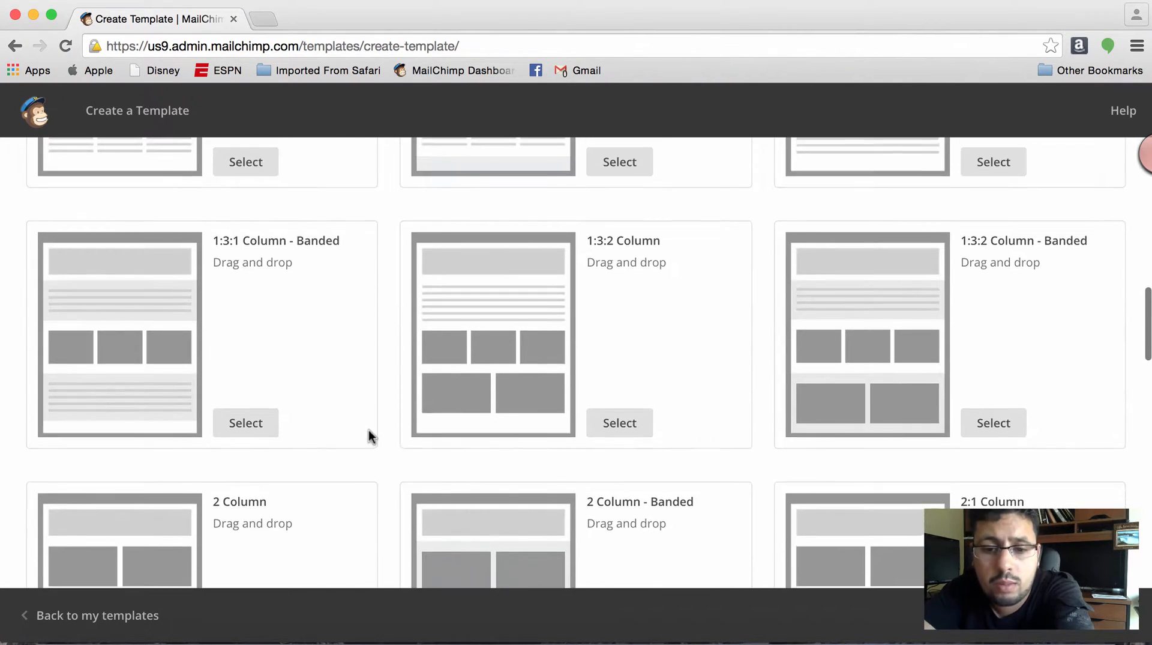
scroll(368, 430, down, 13)
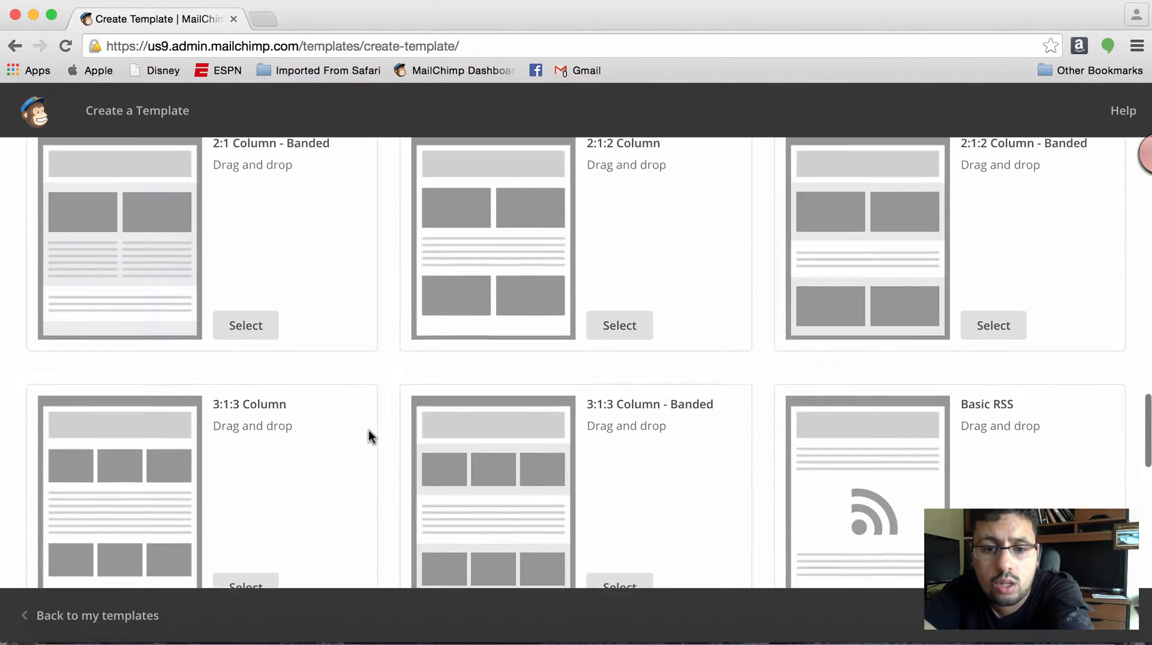
scroll(368, 430, down, 4)
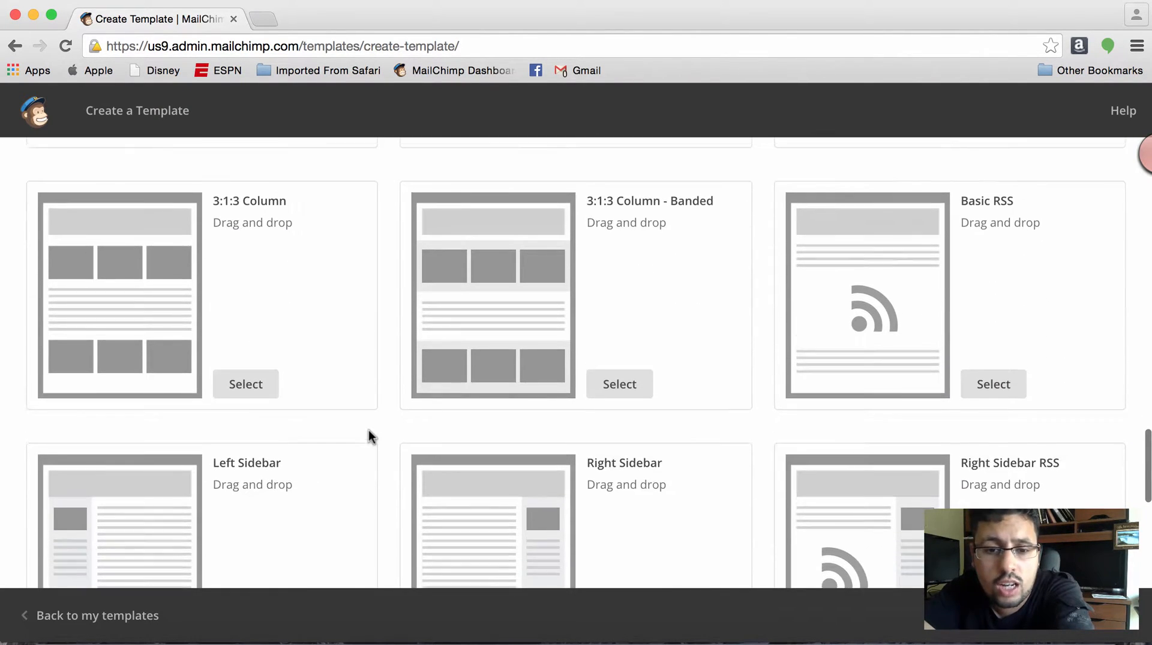
scroll(368, 434, up, 5)
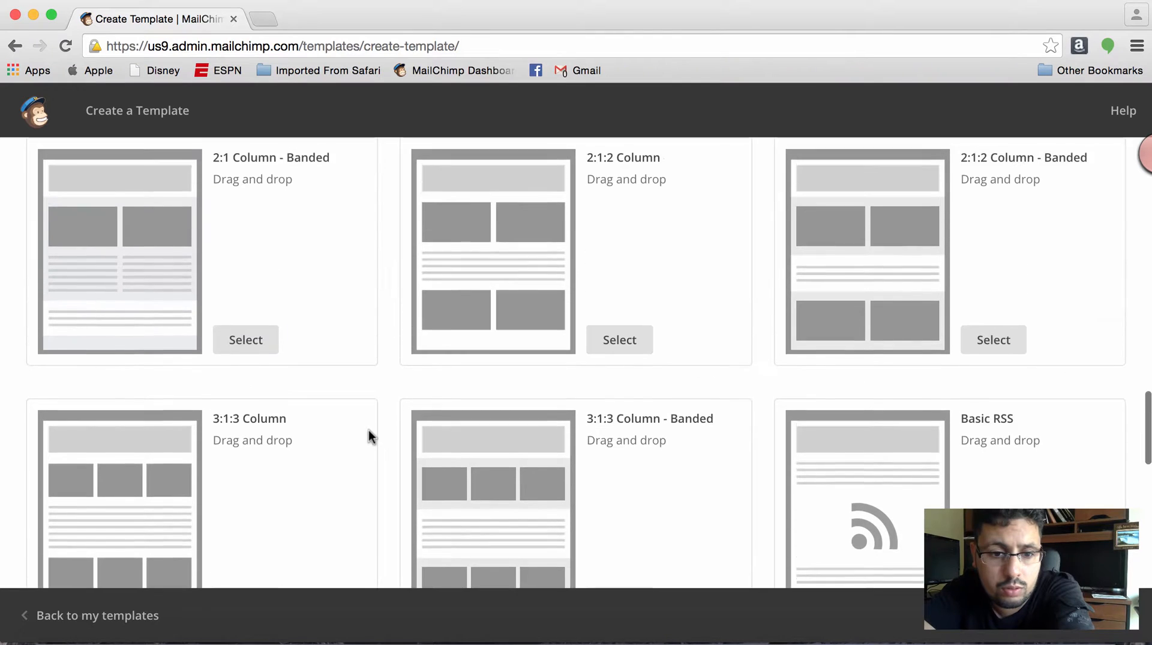
- Start the template from the Basic Right Sidebar layout
scroll(368, 430, down, 7)
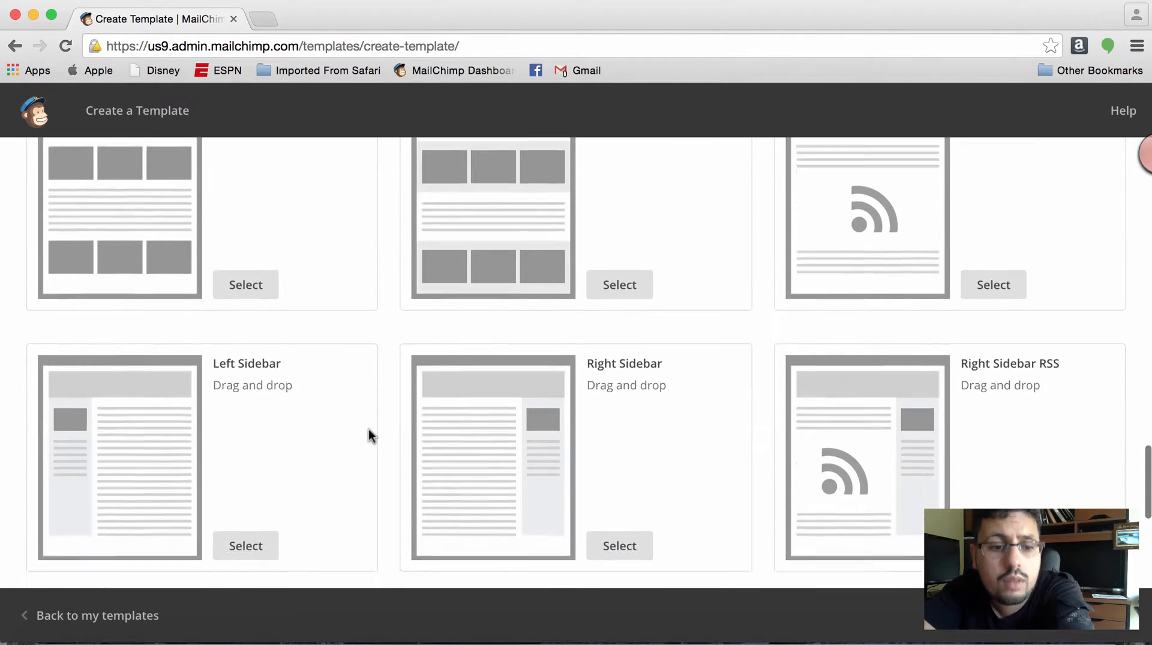
scroll(368, 428, down, 4)
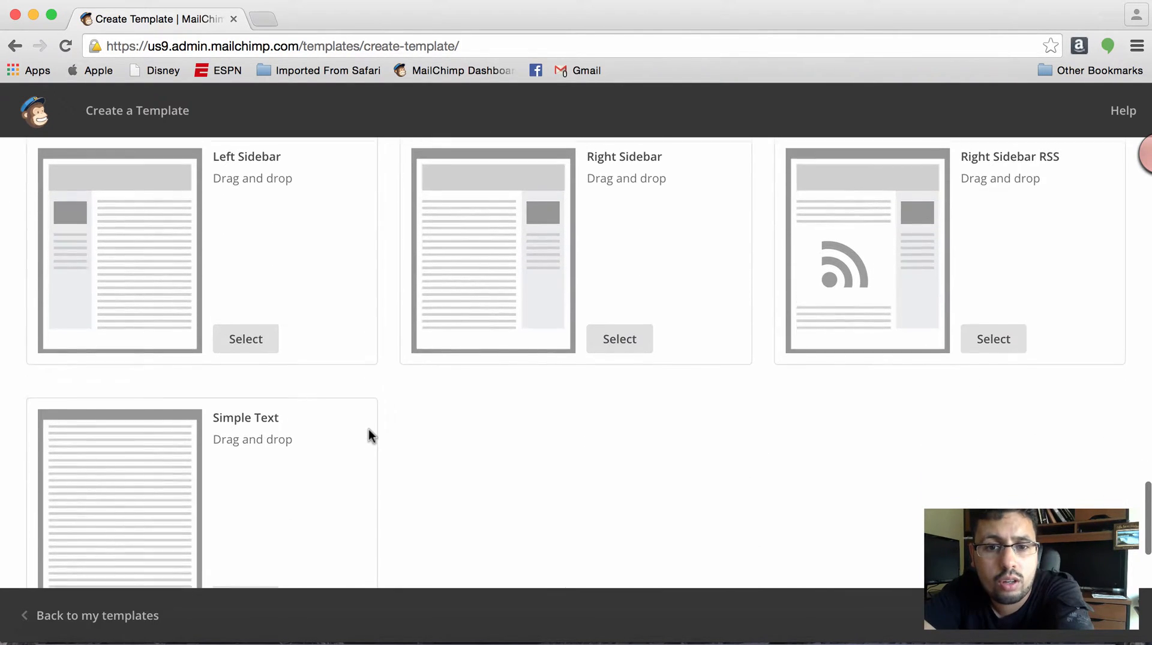
scroll(368, 429, up, 2)
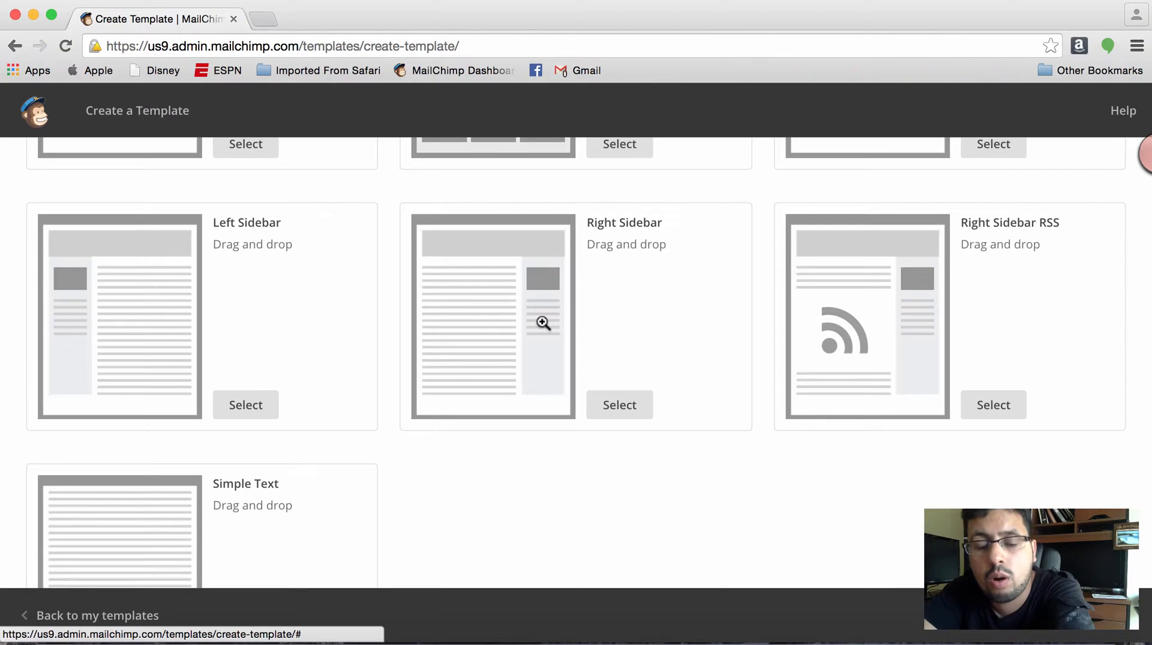
click(608, 411)
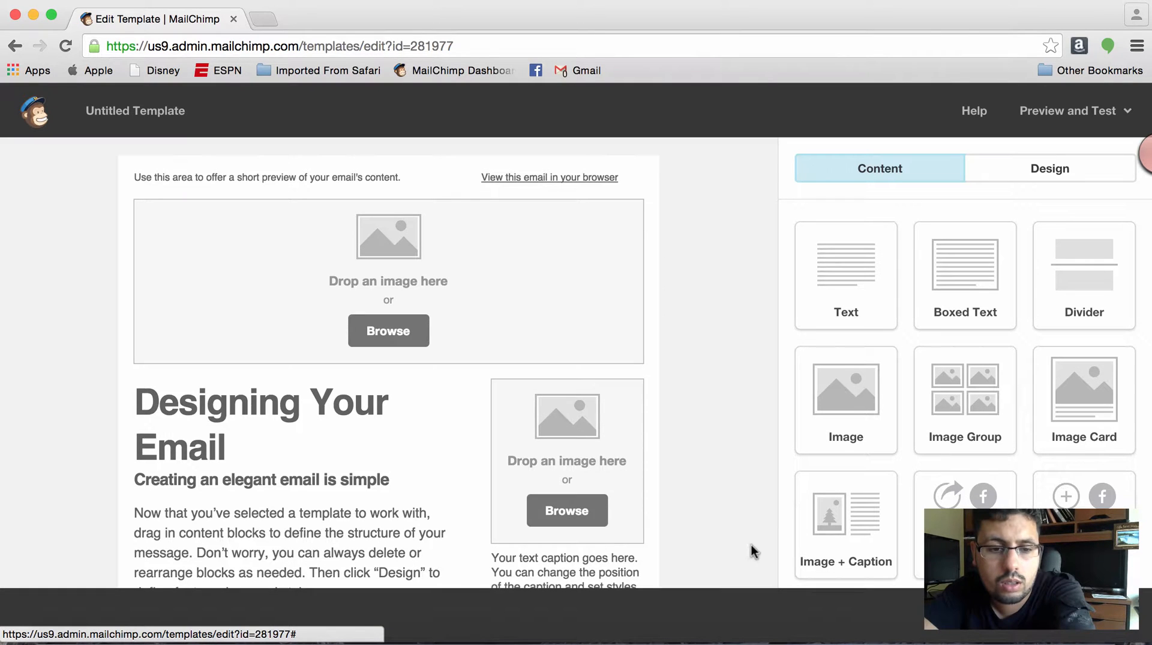
- Examine the Right Sidebar template's header, body, sidebar and footer blocks in the template editor
scroll(603, 501, down, 4)
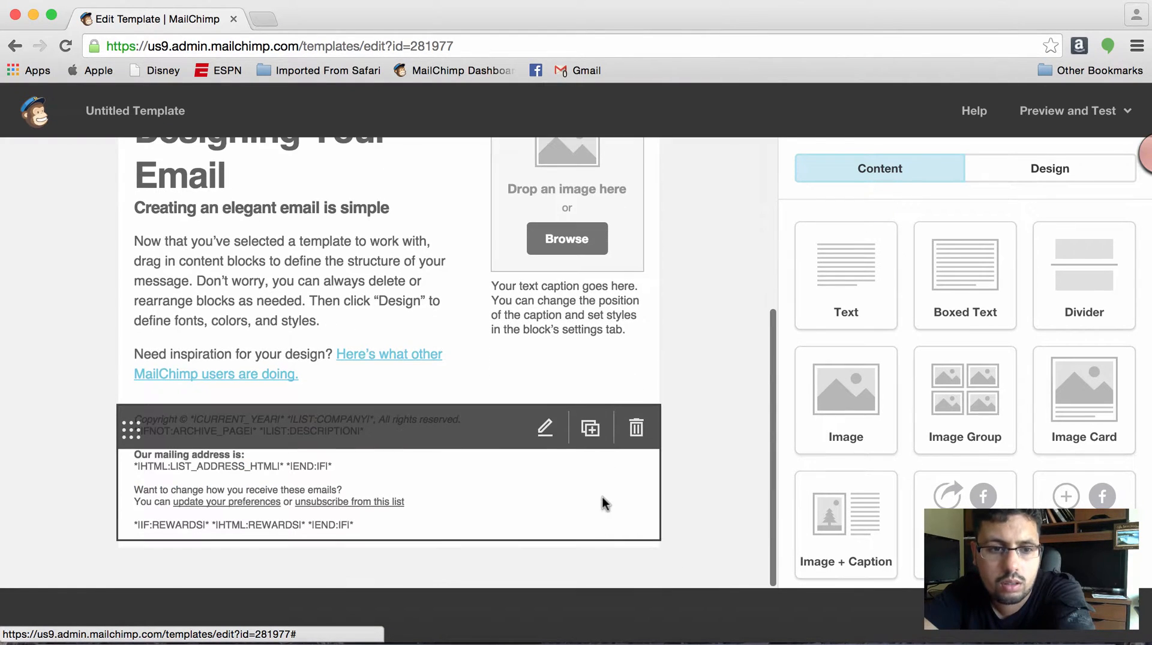
scroll(603, 496, up, 4)
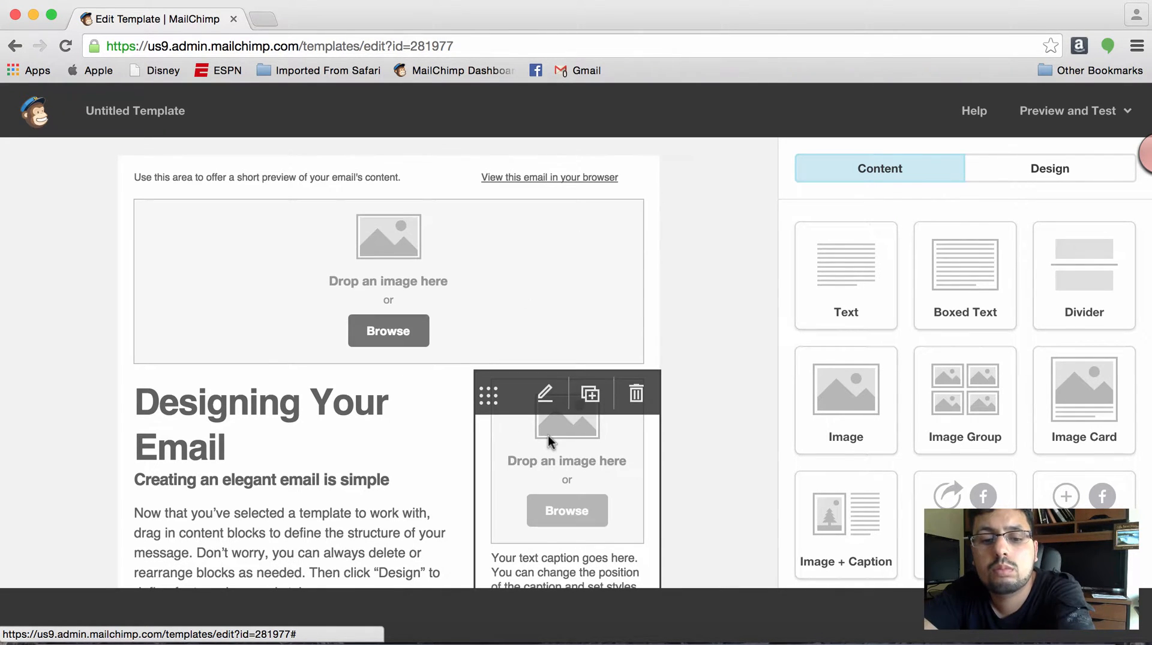
scroll(549, 434, down, 5)
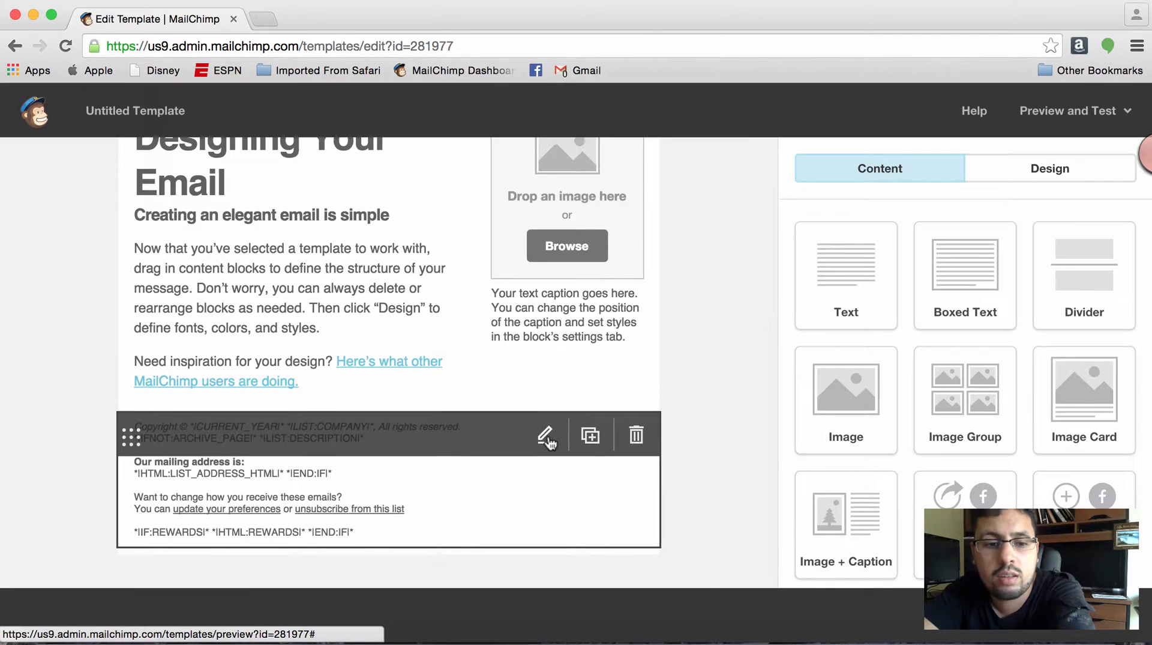
scroll(550, 443, up, 2)
scroll(551, 443, down, 2)
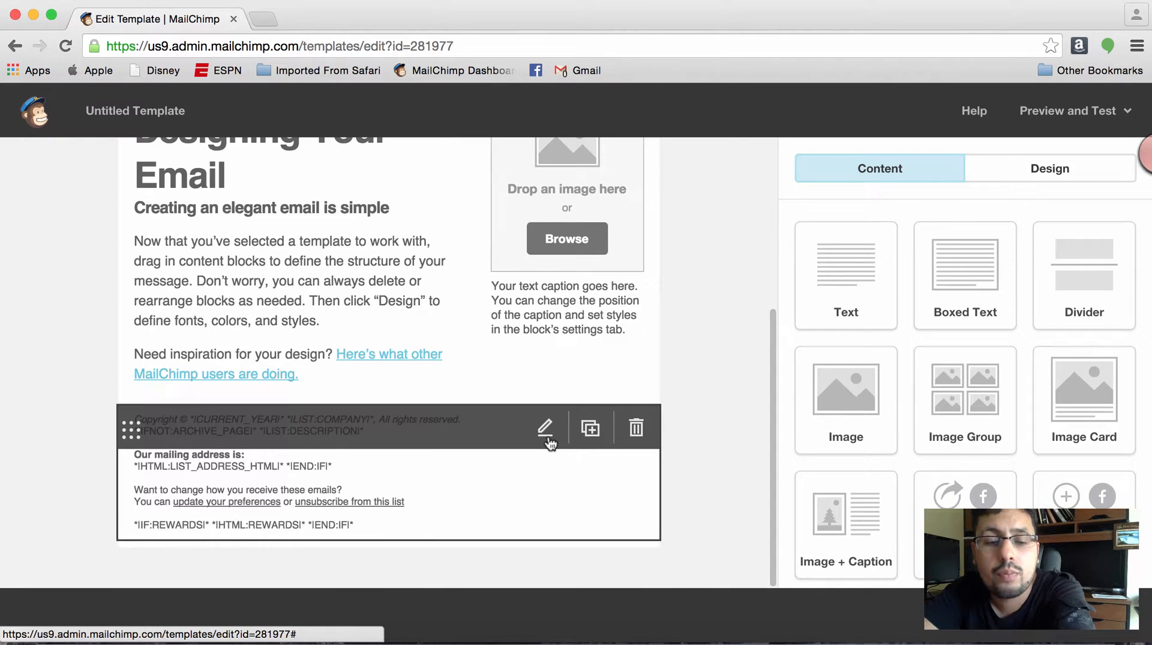
scroll(550, 443, up, 5)
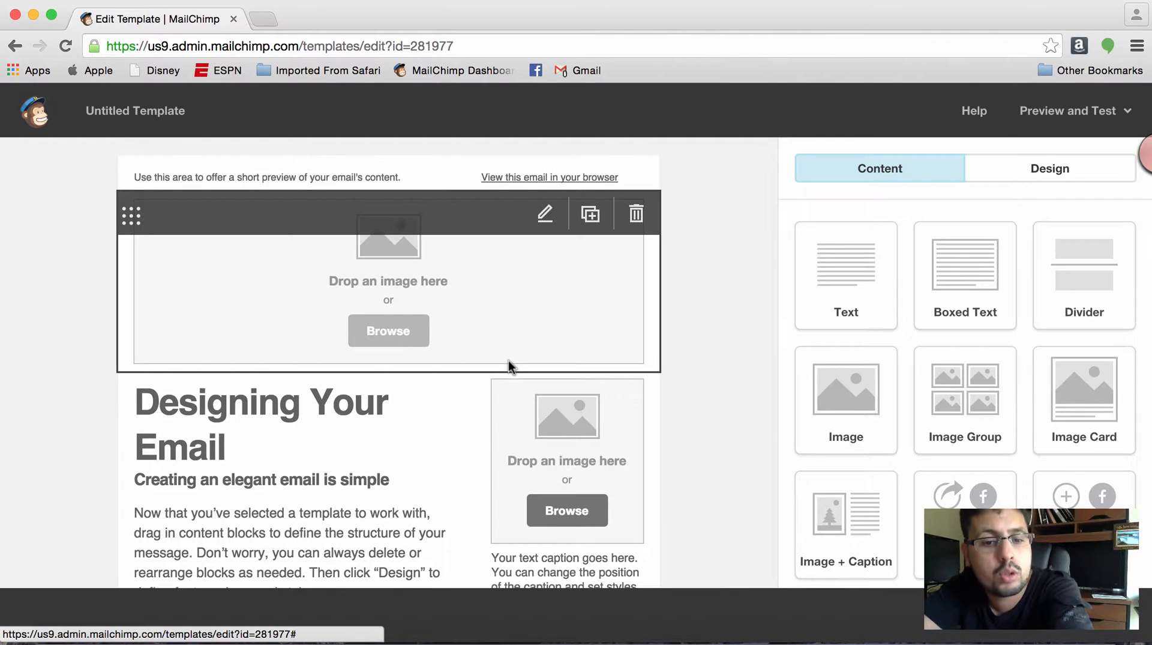
scroll(509, 360, down, 2)
scroll(509, 360, up, 2)
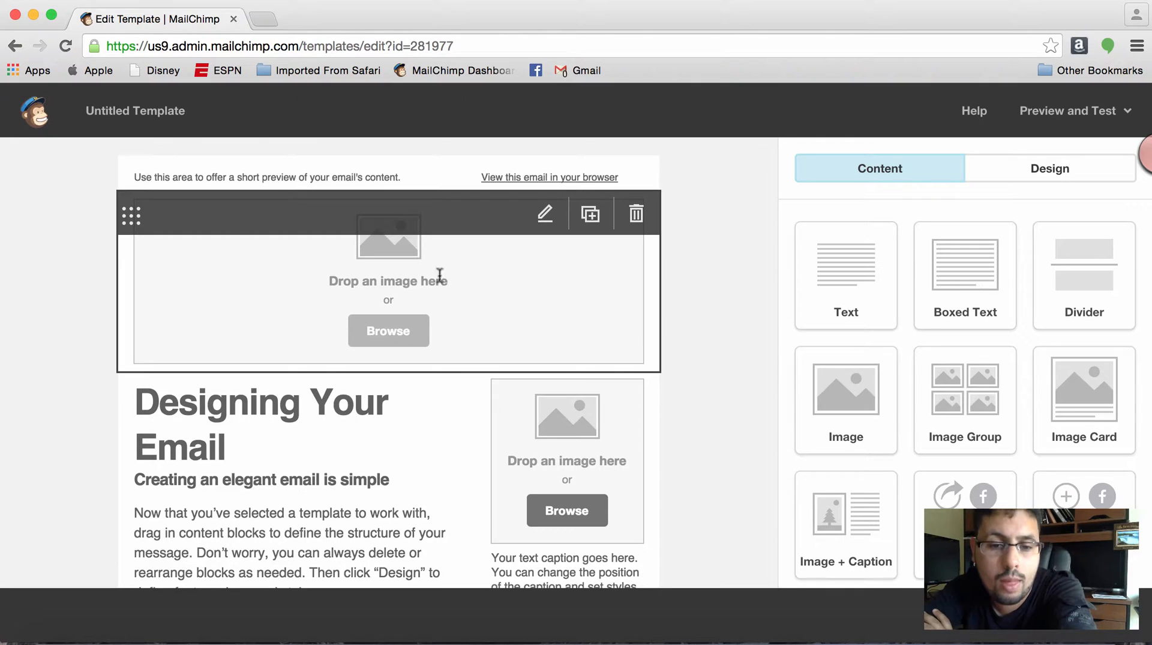
- Insert the stored image 22fa4a3aba6b4ceaabebc140b1552045 from the File Manager into the template's header image block
scroll(463, 387, down, 1)
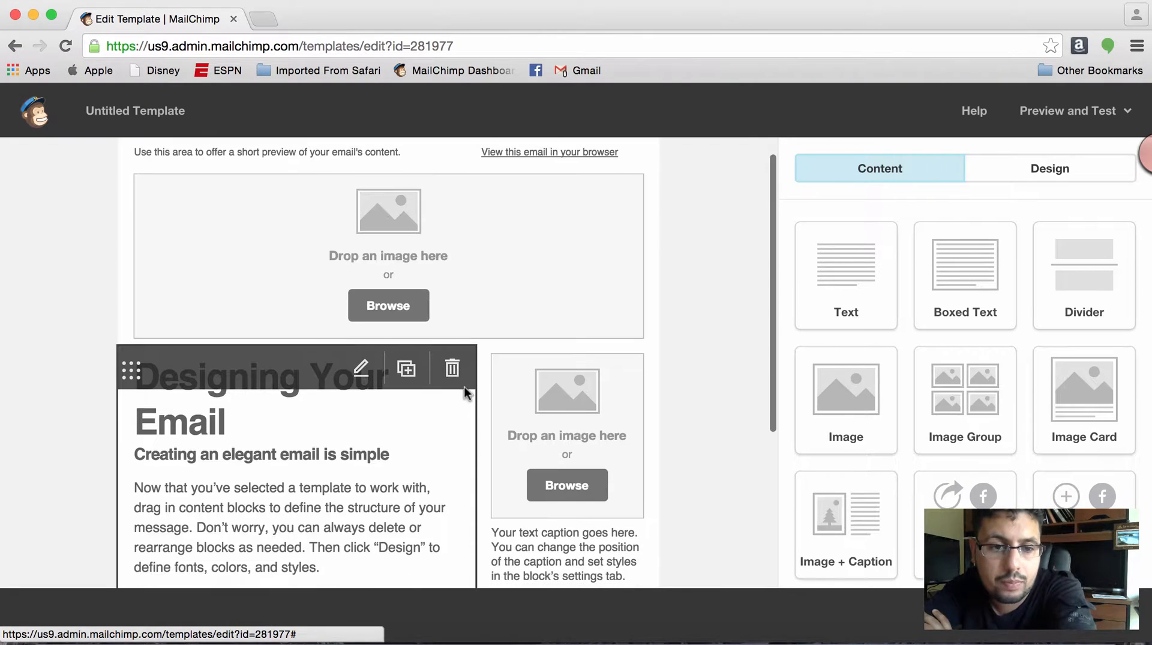
click(398, 301)
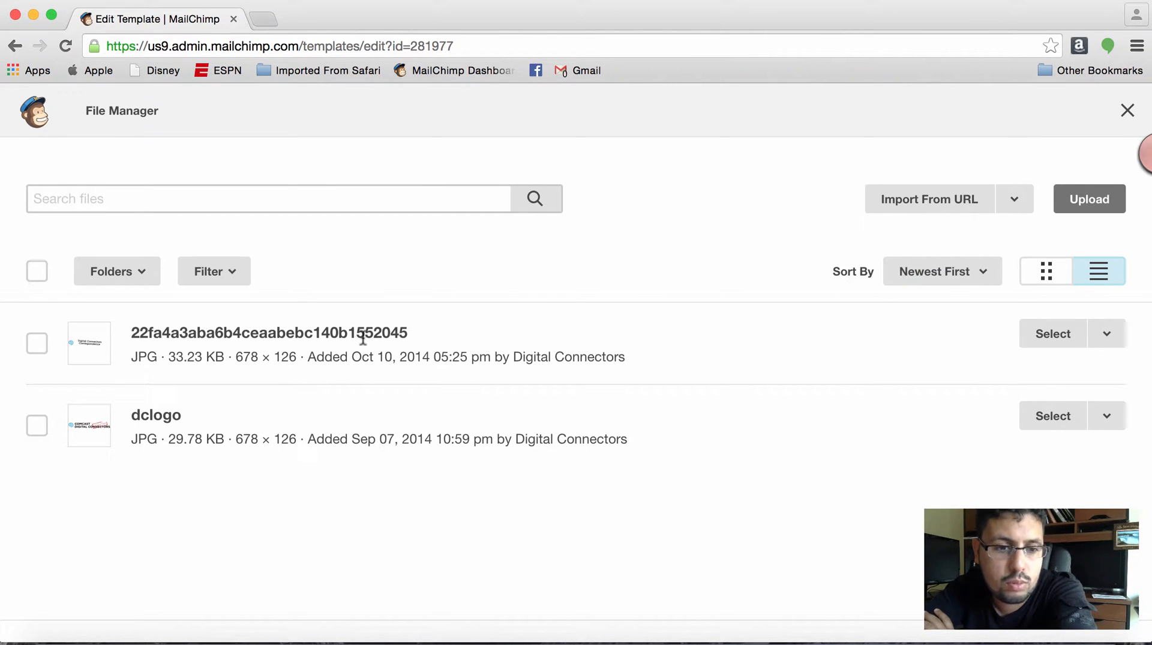
click(1067, 343)
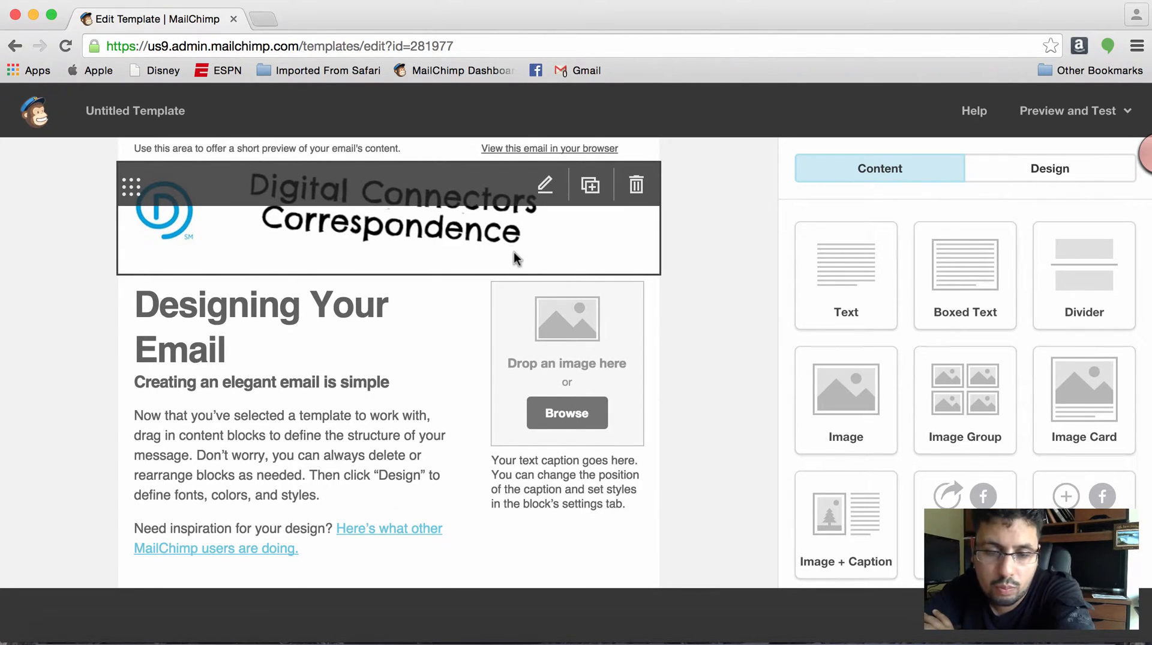
- Duplicate the header logo image block and try to move the copy above the original
click(591, 185)
click(566, 254)
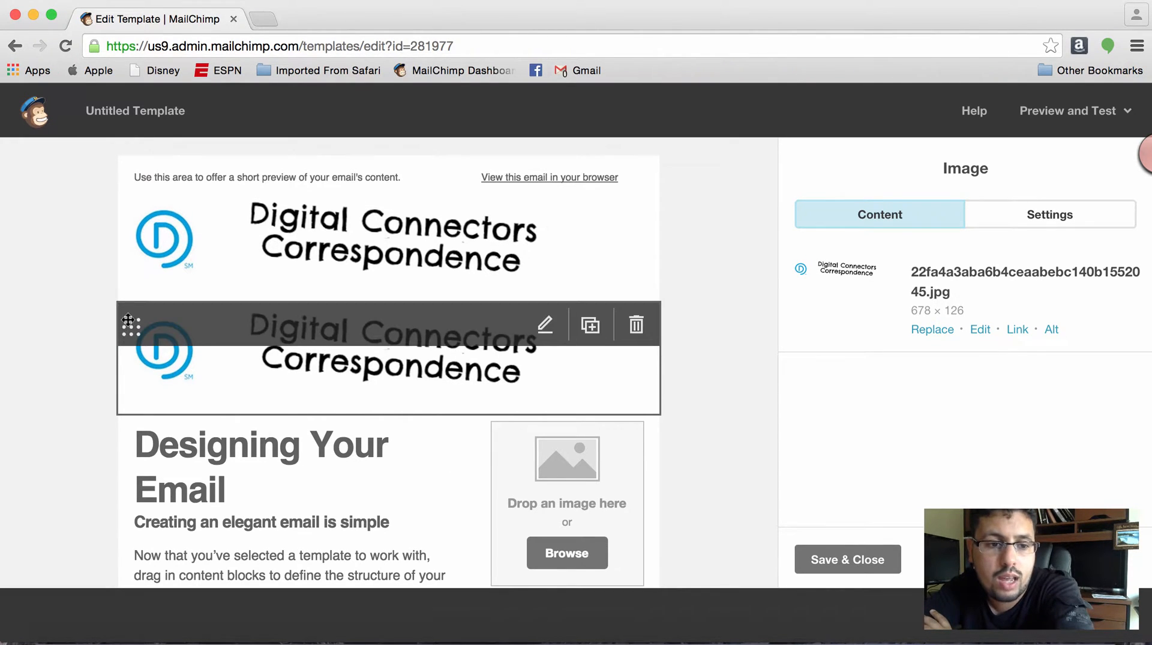
drag(129, 326, 164, 255)
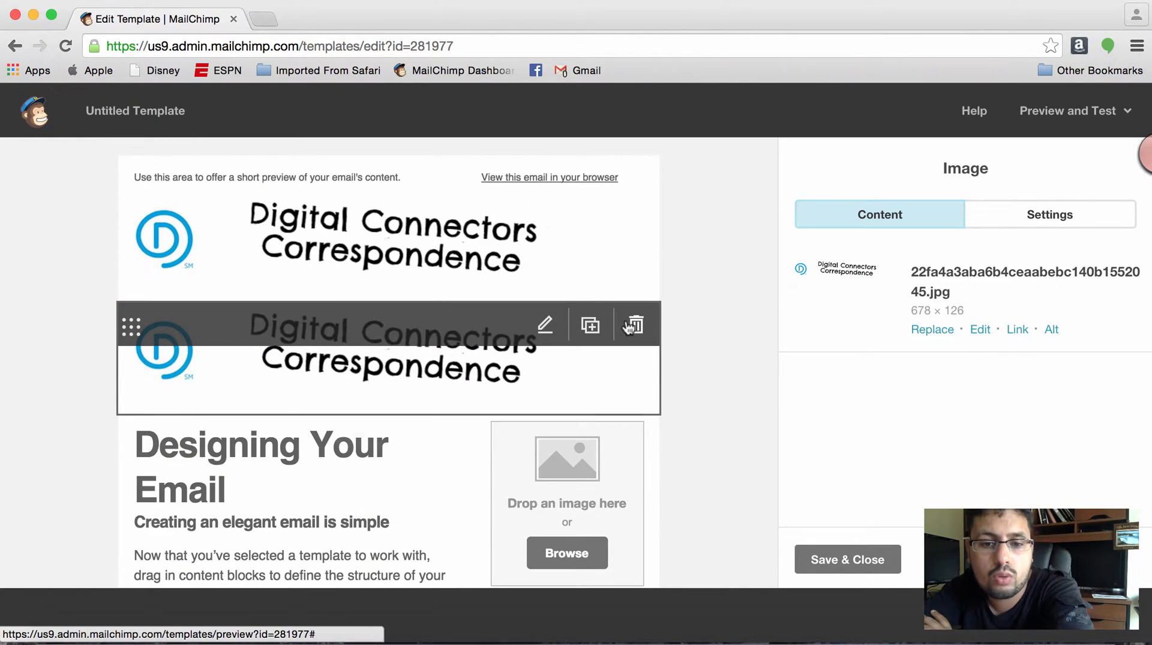
- Delete the duplicate logo image block below the header
click(632, 324)
click(372, 427)
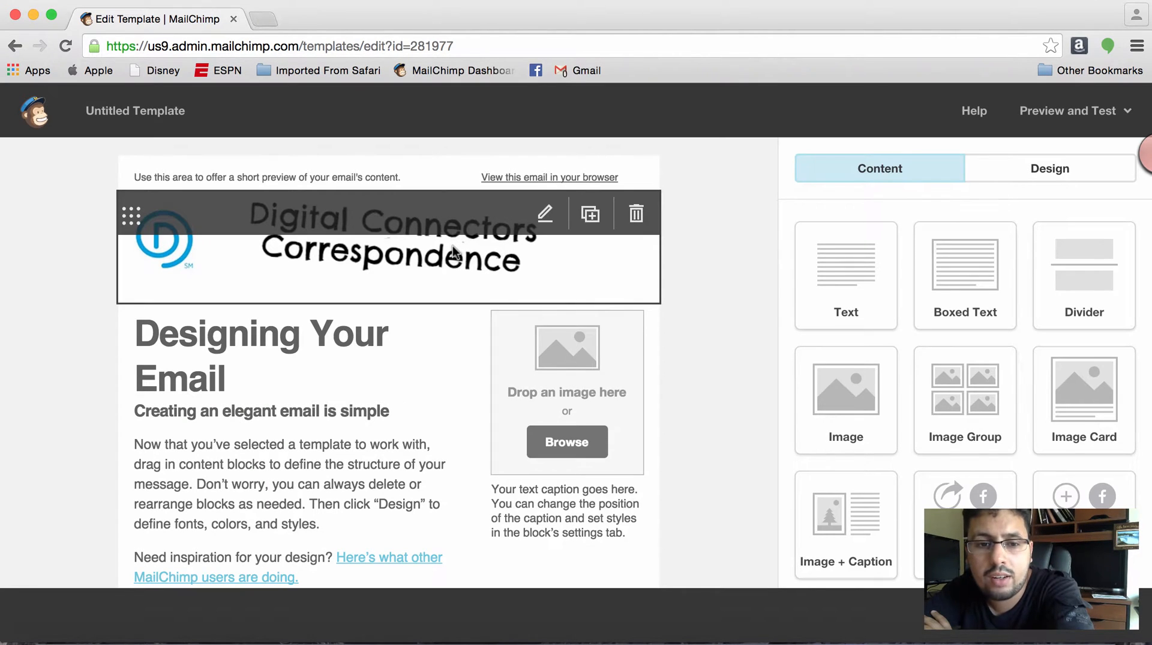
- Open the header logo image for editing and view its link and alignment options, leaving both without changes
click(455, 250)
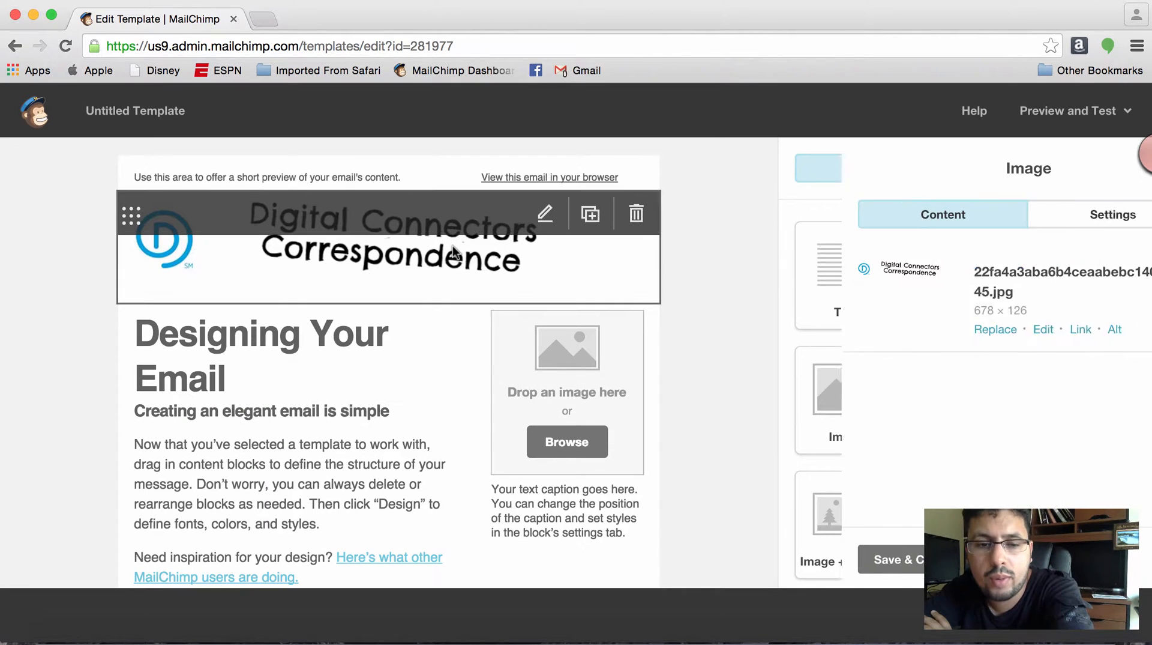
click(1017, 330)
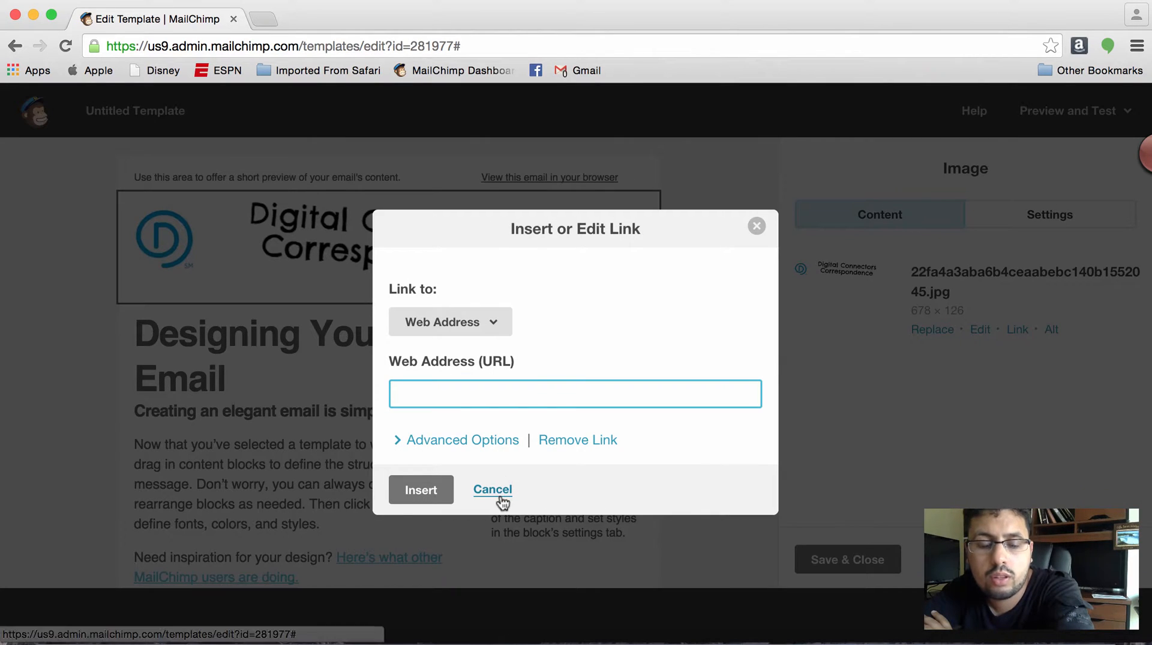
click(495, 491)
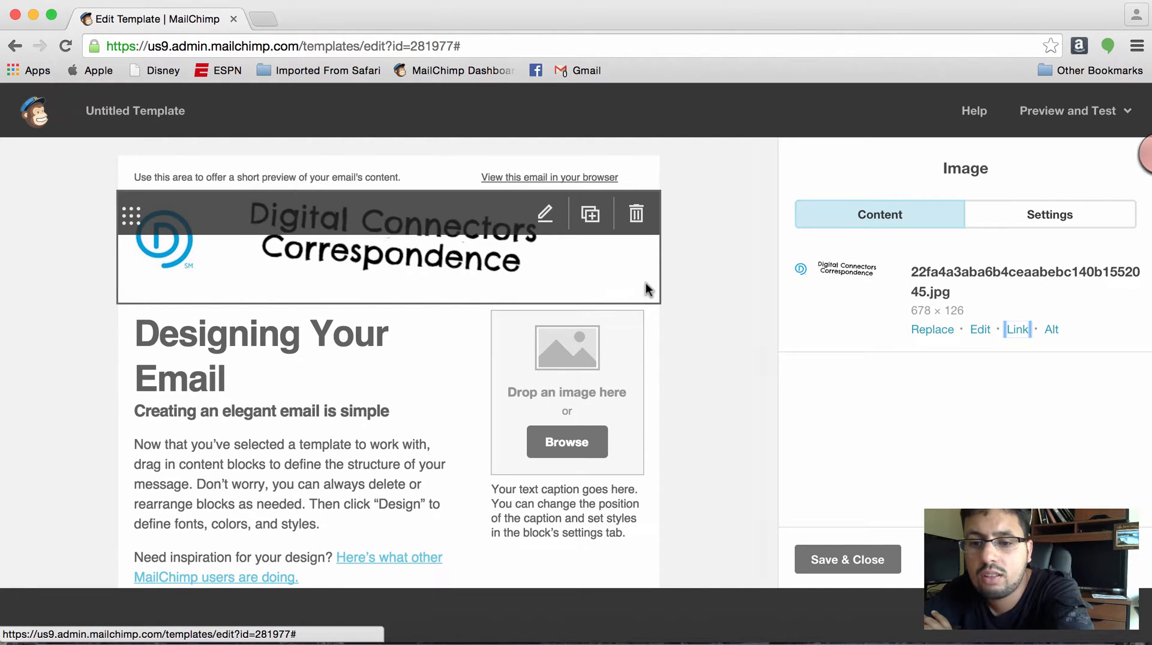
click(1002, 221)
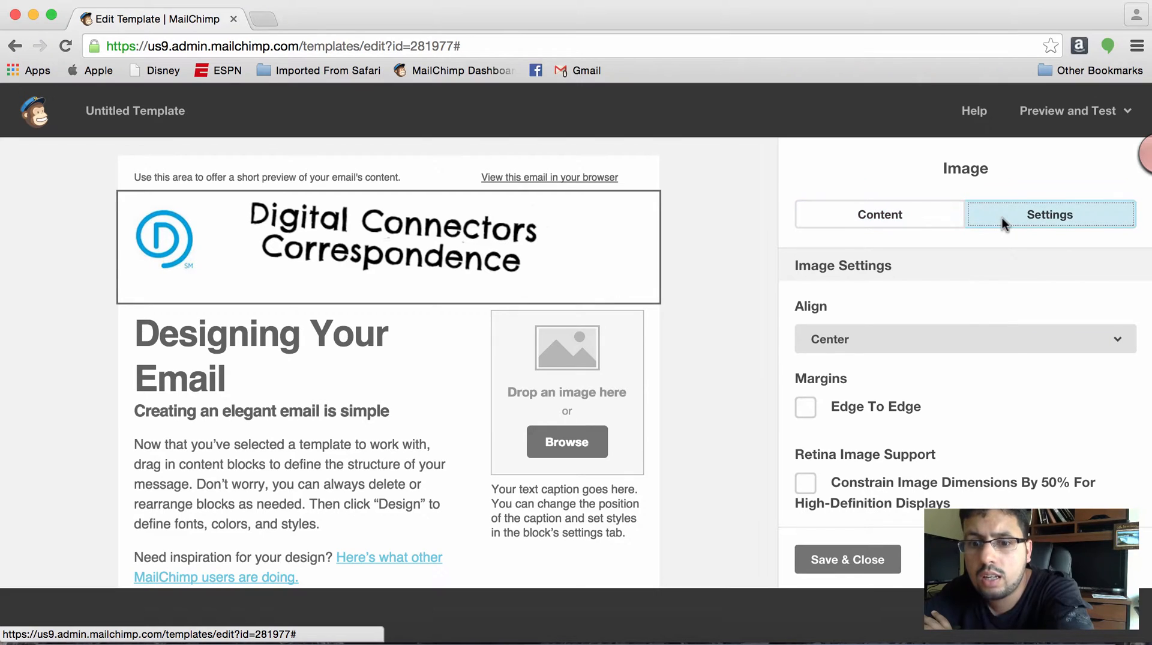
click(900, 348)
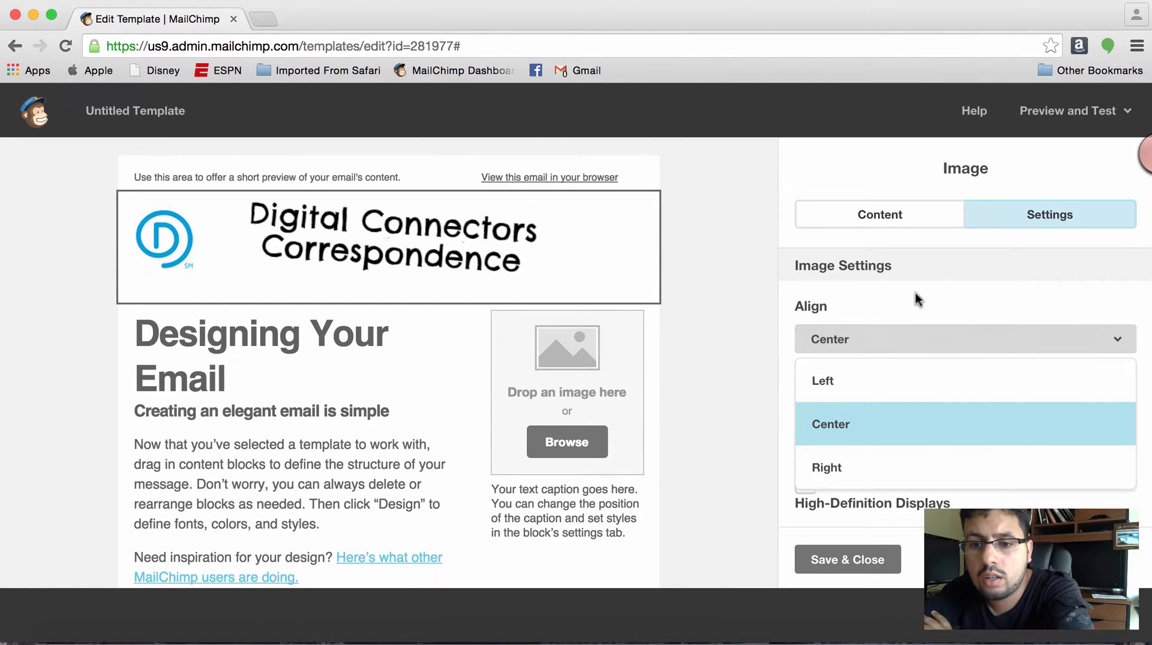
click(933, 291)
scroll(935, 289, down, 1)
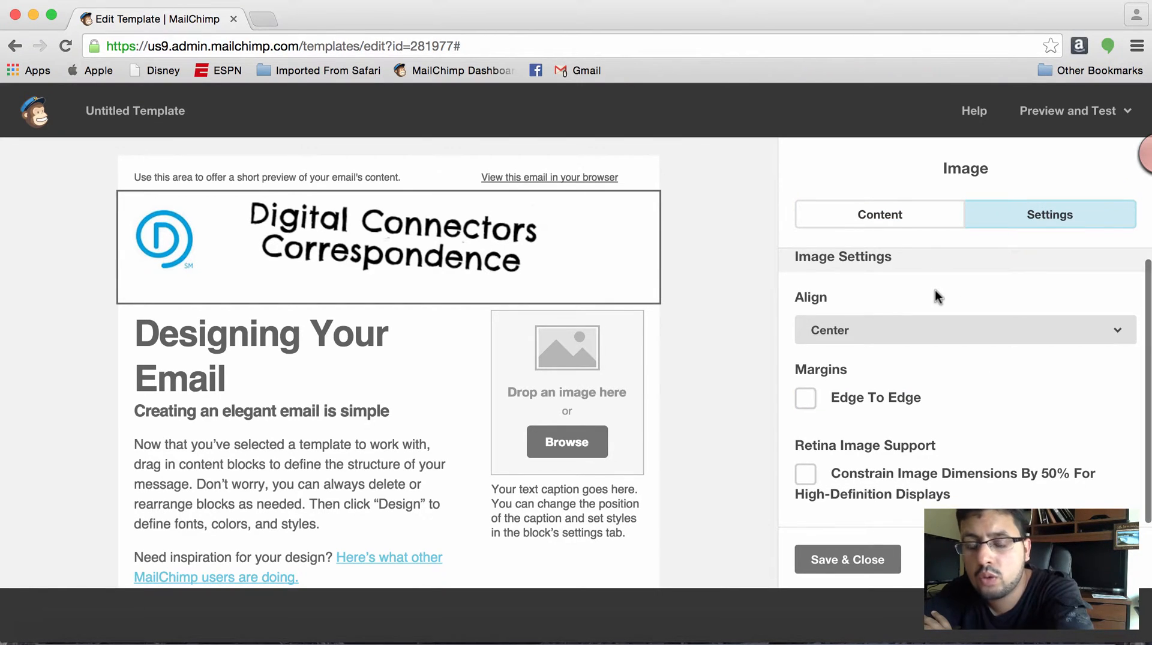
- Try the Edge To Edge margins option on the header logo image and turn it off again
click(806, 397)
click(805, 397)
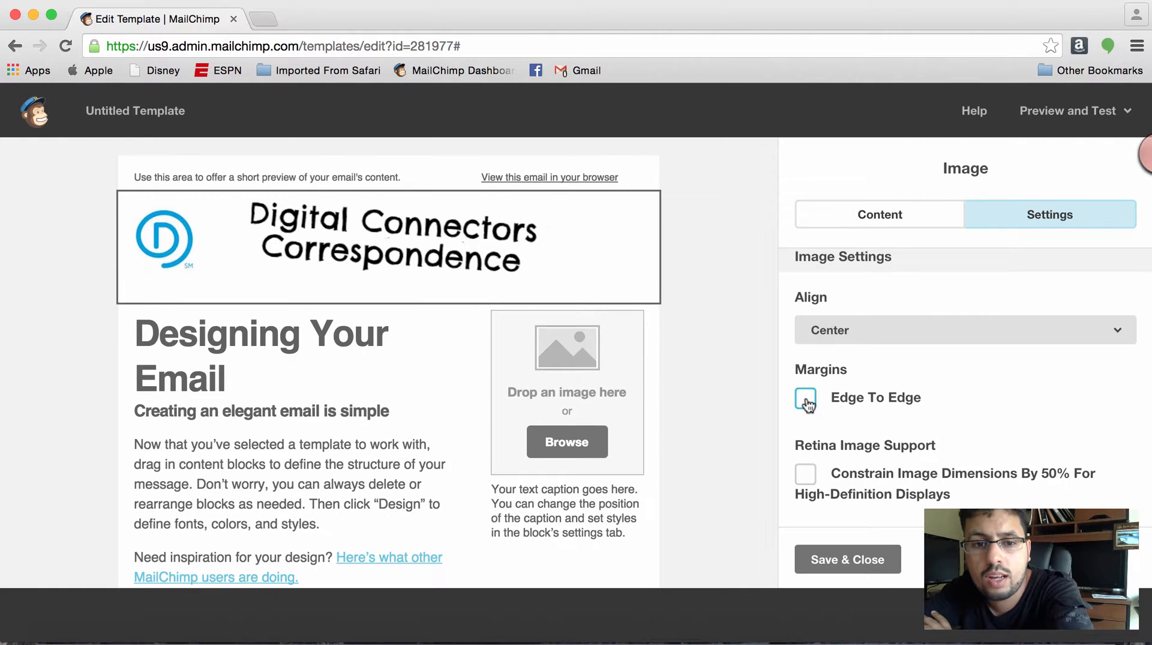
click(806, 397)
click(806, 397)
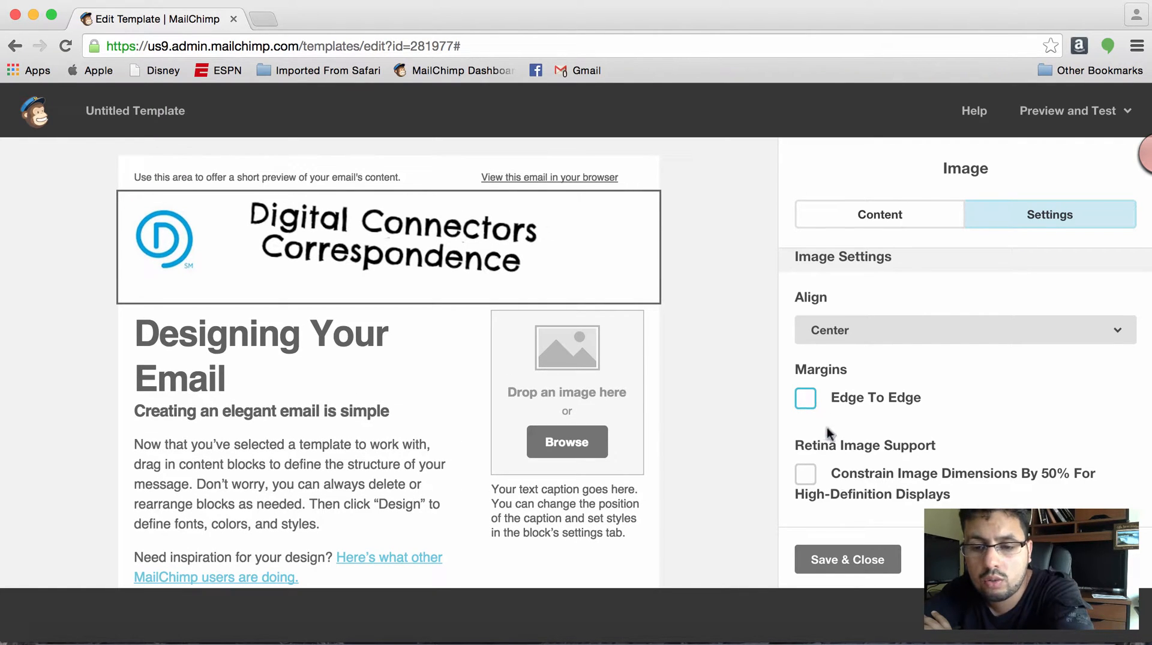
- Constrain the header logo image's dimensions by 50% for high-definition displays
click(807, 475)
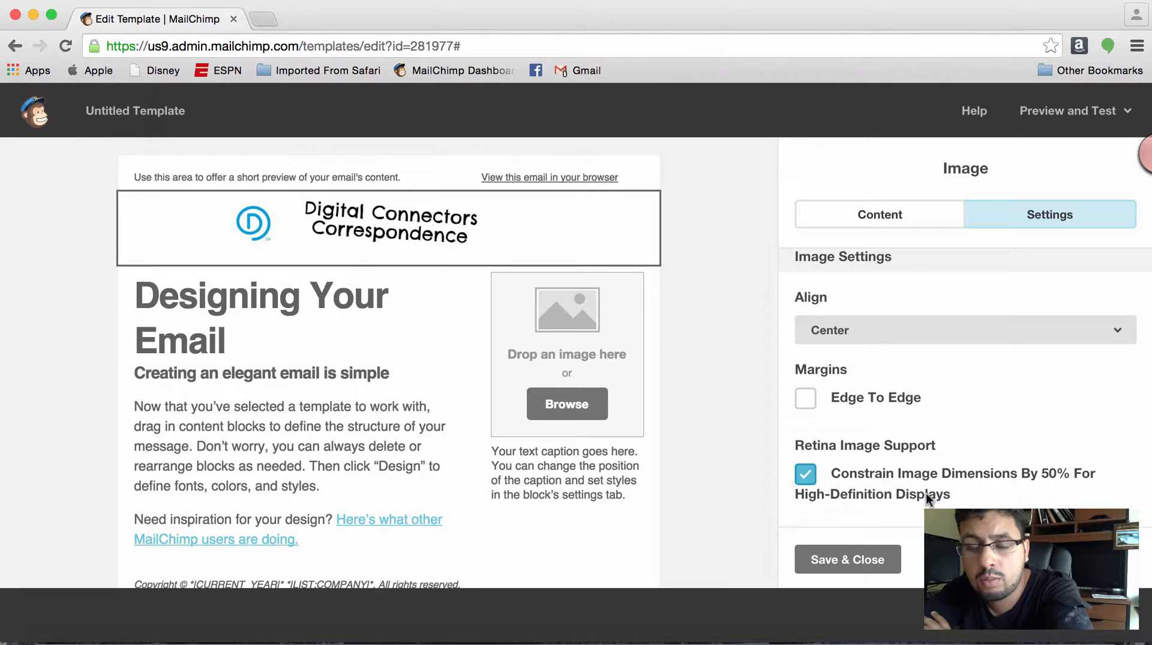
click(806, 474)
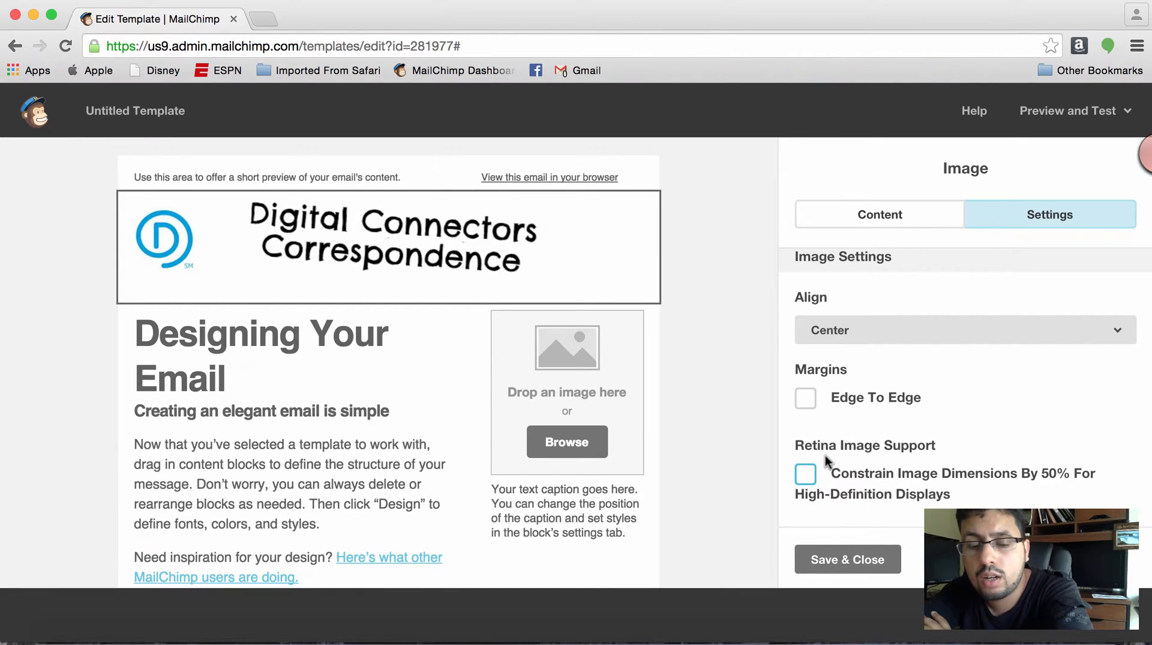
click(807, 475)
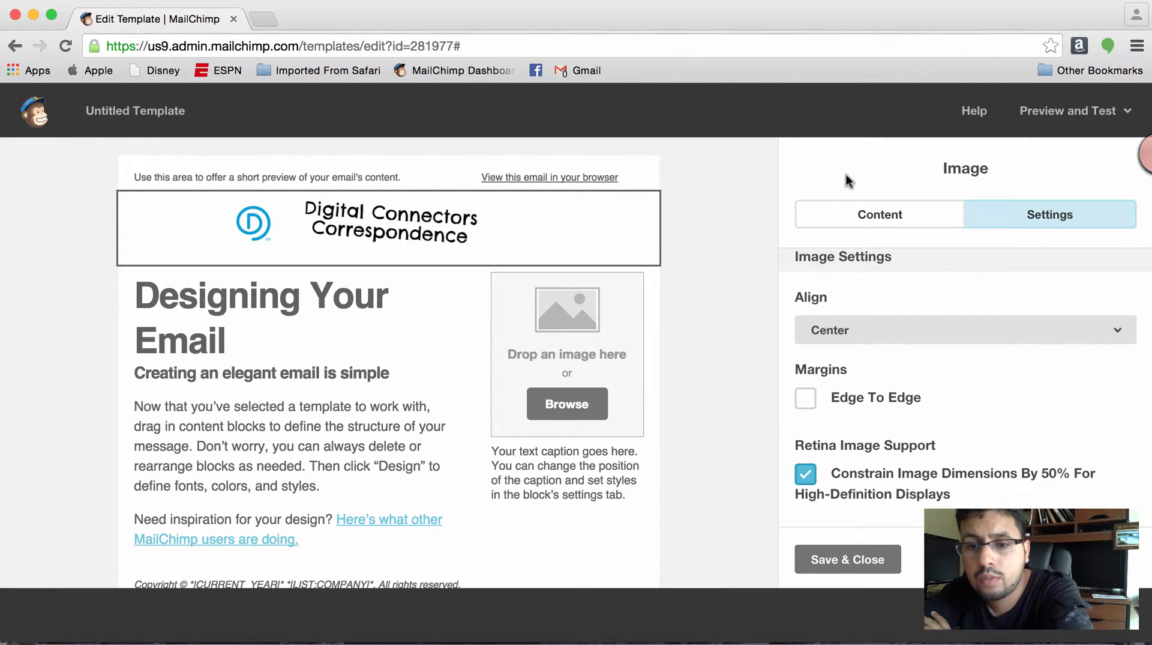
click(858, 223)
- Open the sidebar's image with caption block to view its editing options, and close it without changes
mouse_move(581, 331)
click(572, 356)
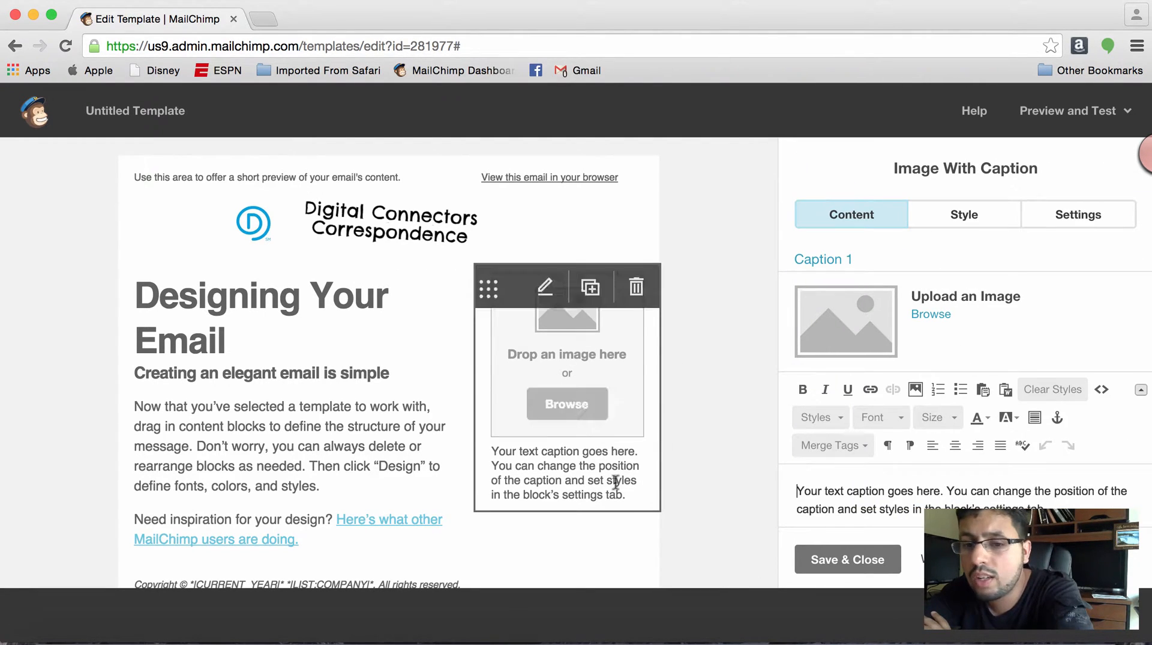
click(845, 559)
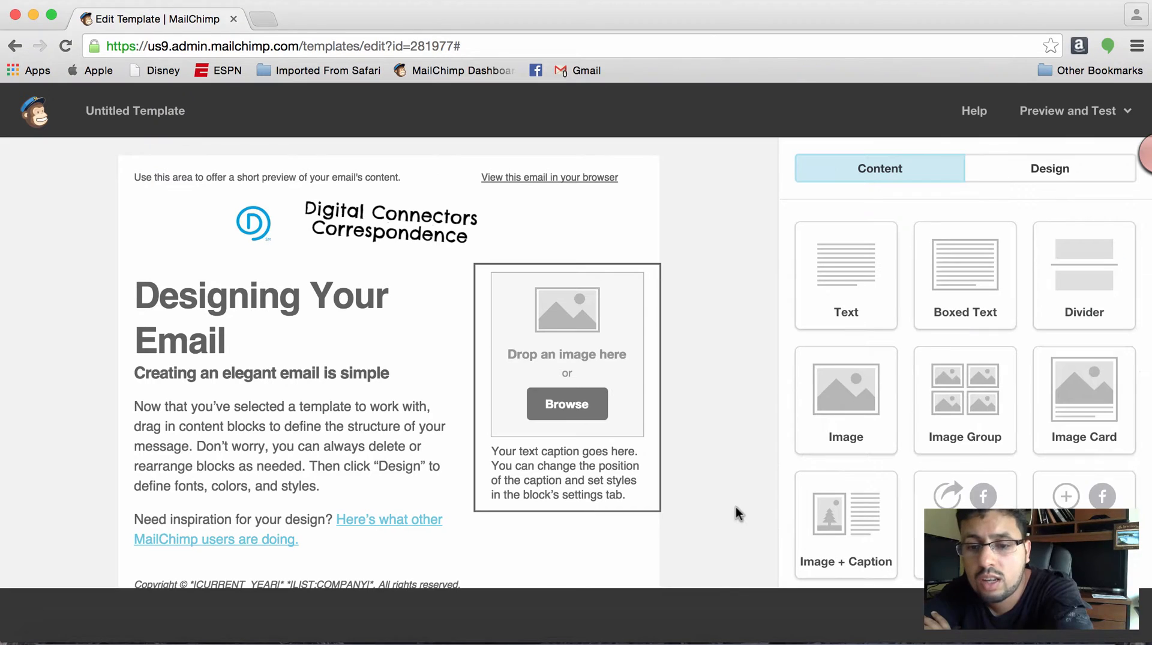
- Add a Social Share block below the sidebar's image caption and view its container and button style options
scroll(736, 506, down, 5)
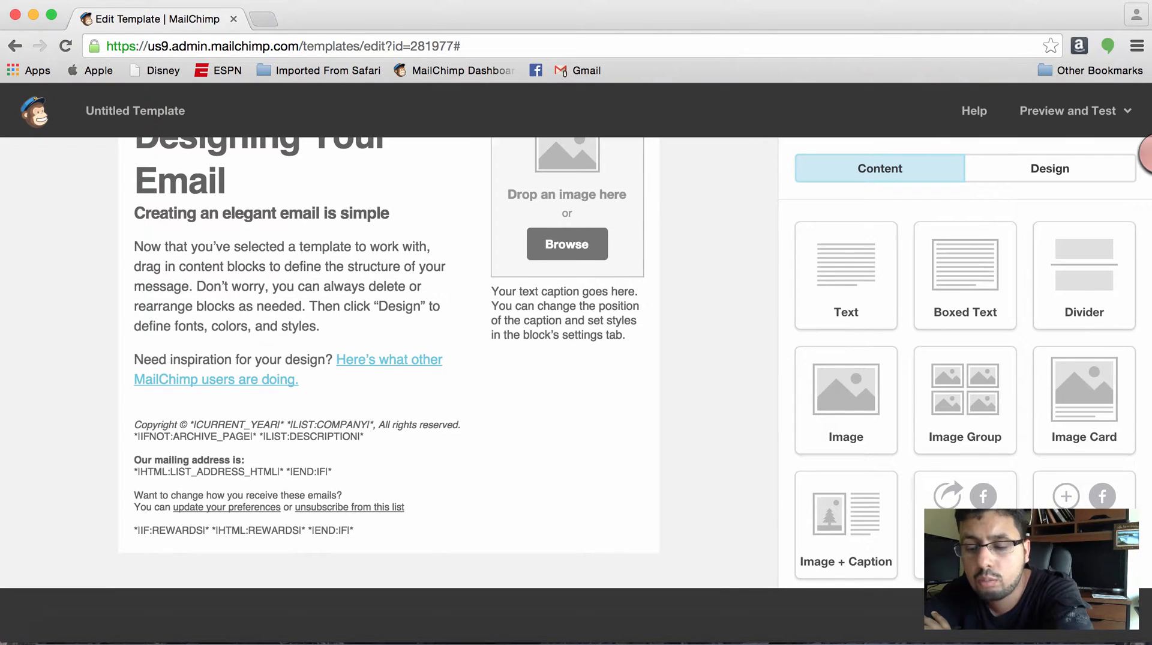
drag(960, 501, 585, 369)
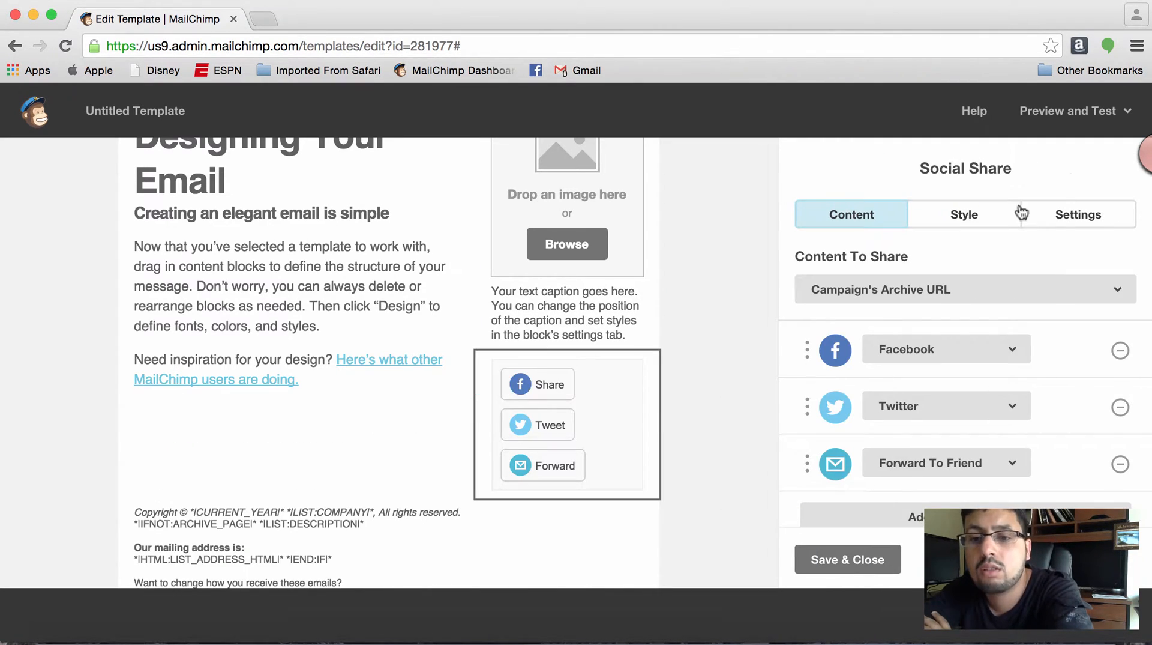
click(980, 211)
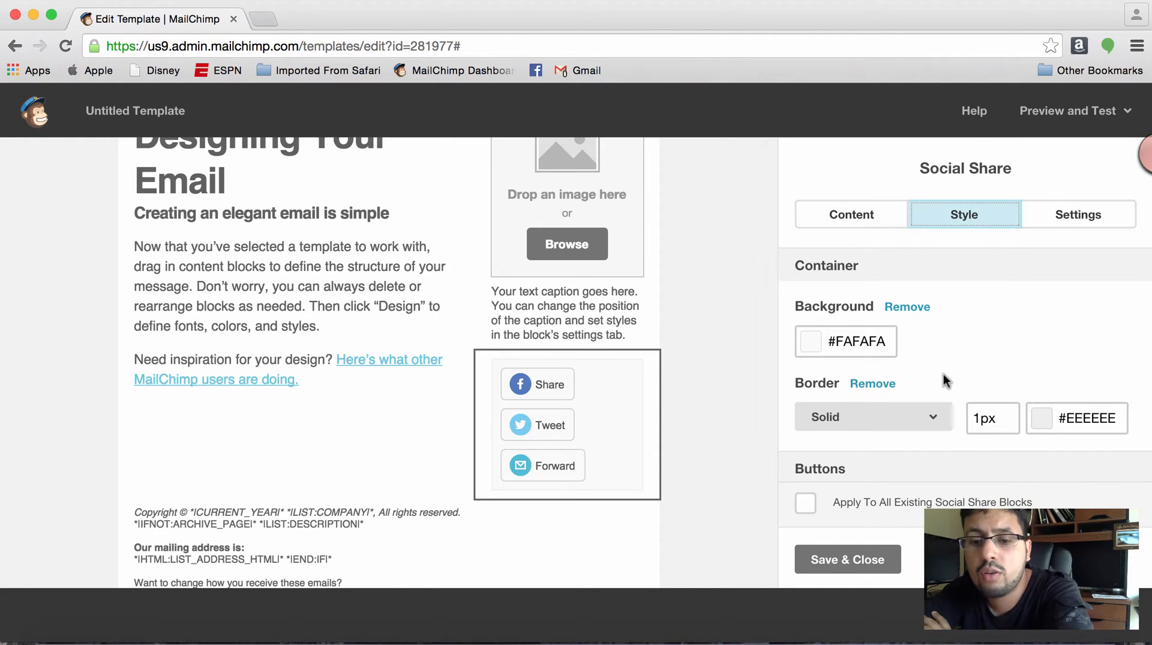
scroll(943, 373, down, 3)
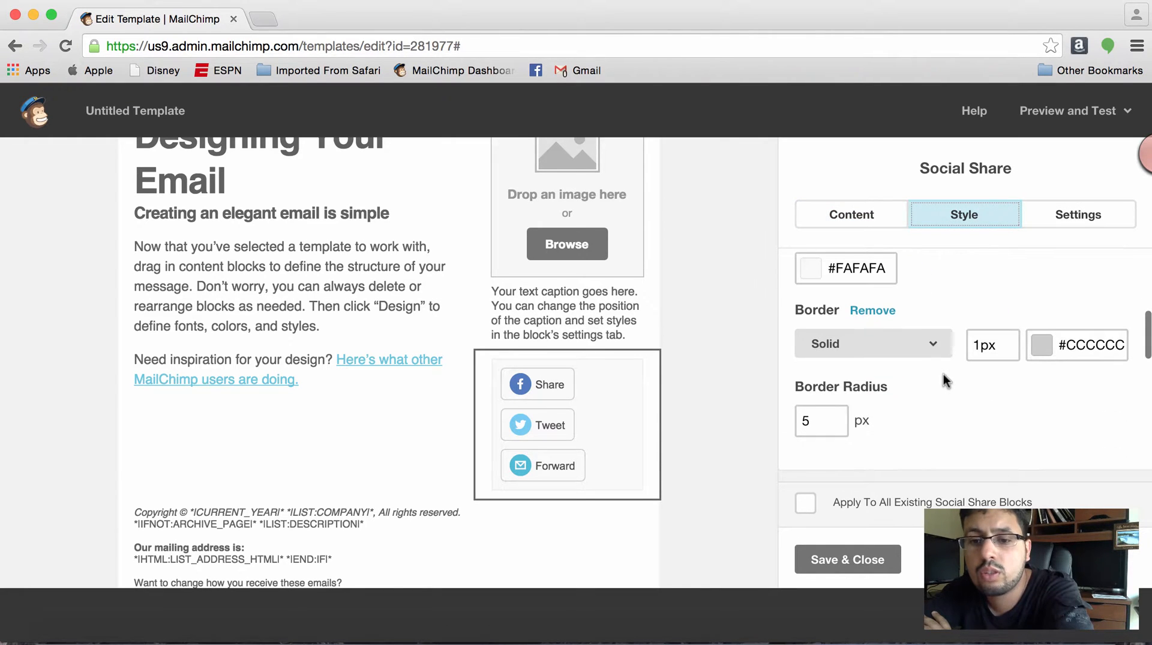
- Try the vertical layout on the Social Share block and switch back to the horizontal layout
click(1064, 222)
click(885, 357)
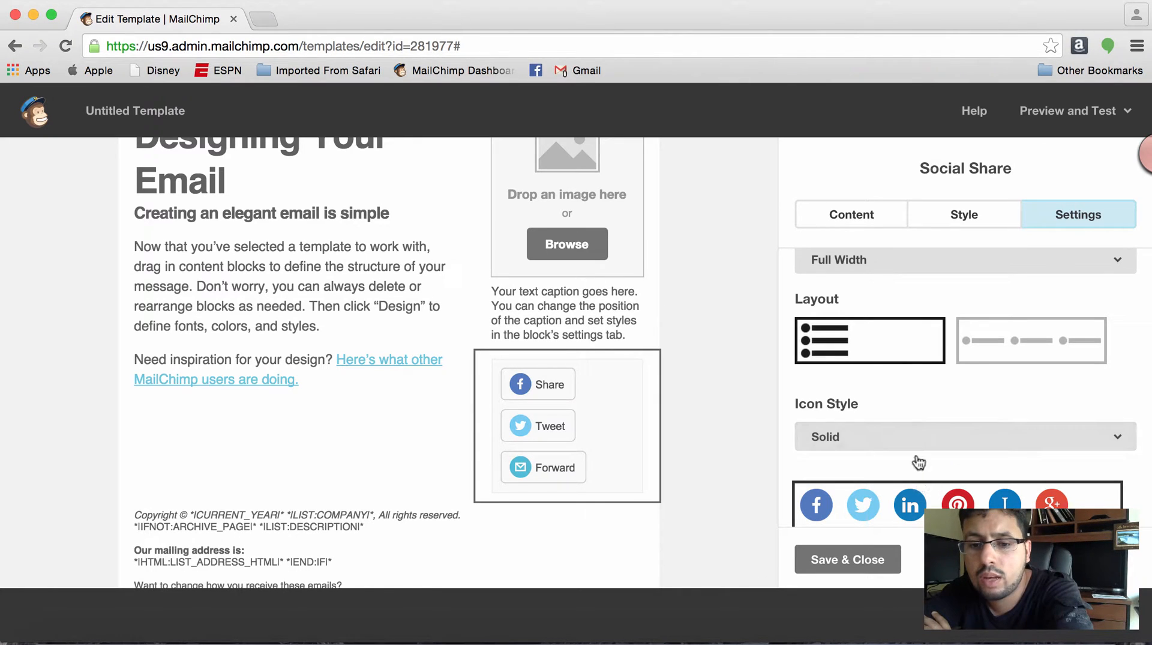
click(996, 357)
- Try the black, white and gray solid icon sets on the Social Share block, return to the colored set and save the block
scroll(996, 360, down, 5)
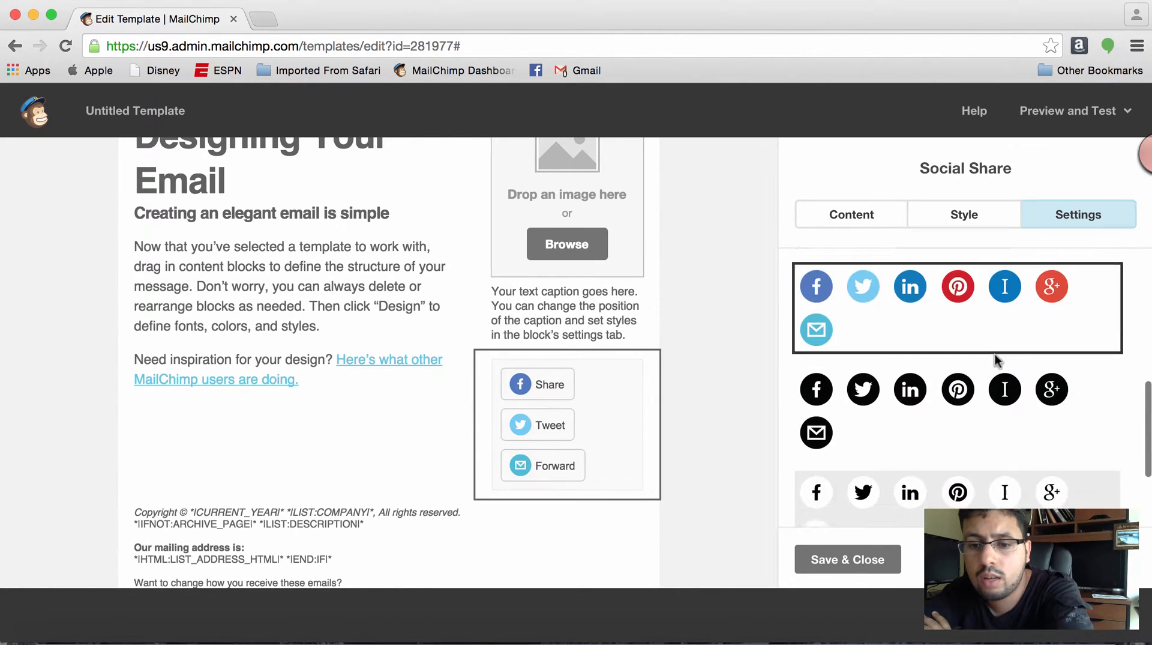
click(953, 375)
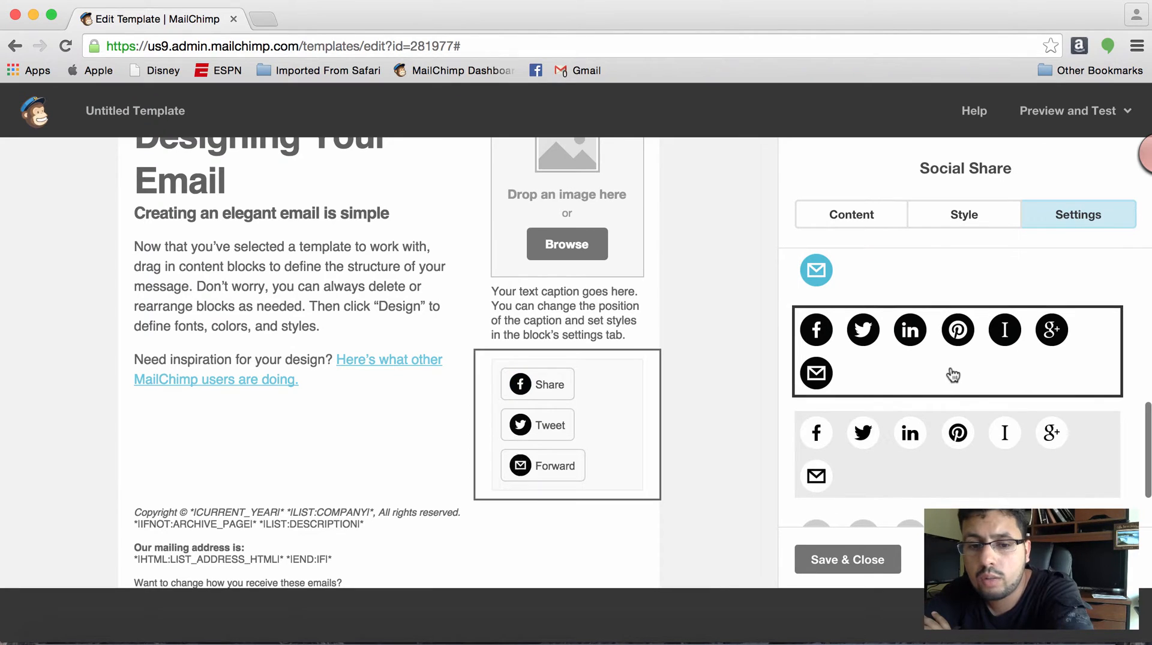
click(952, 442)
scroll(953, 444, down, 2)
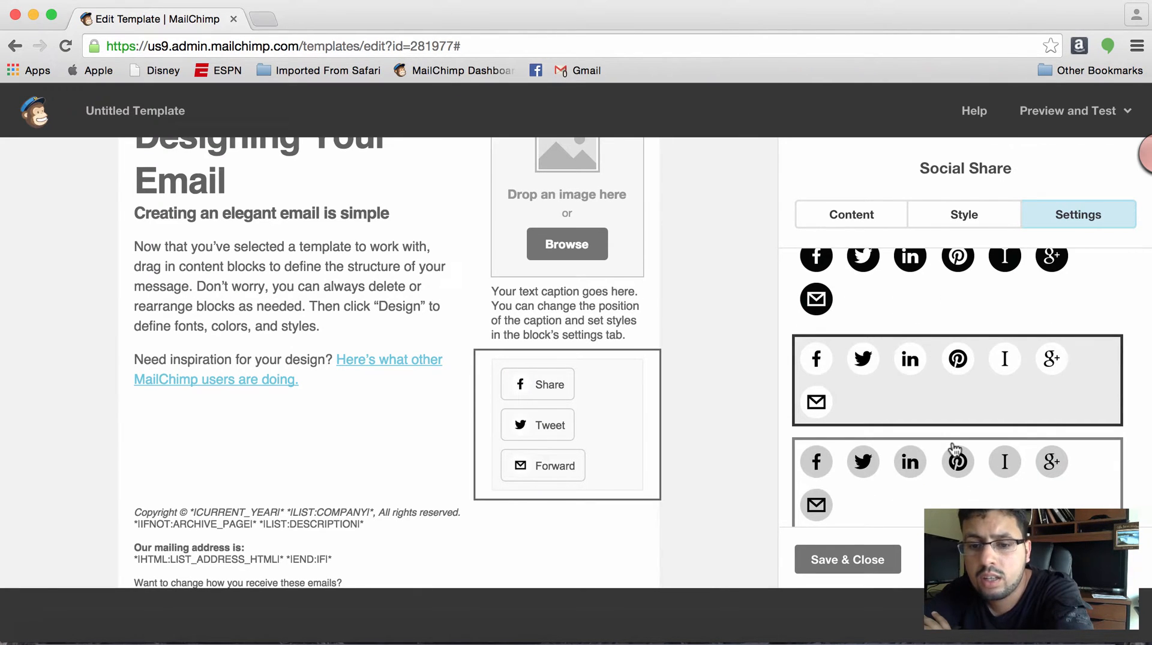
click(954, 447)
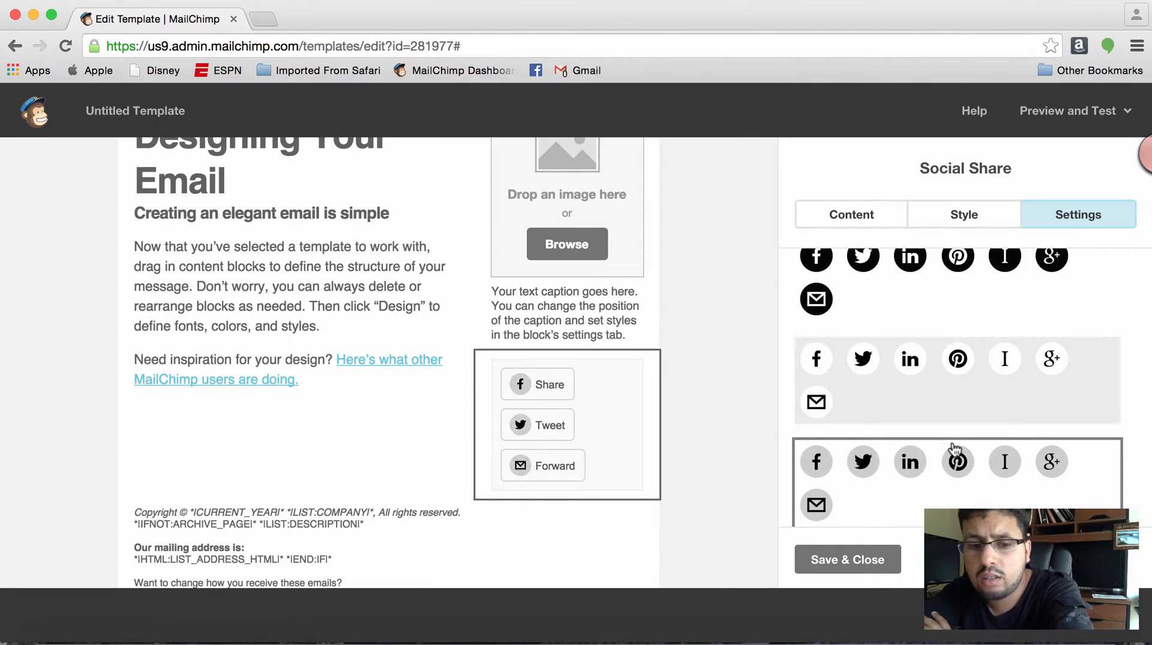
scroll(934, 348, up, 4)
click(934, 348)
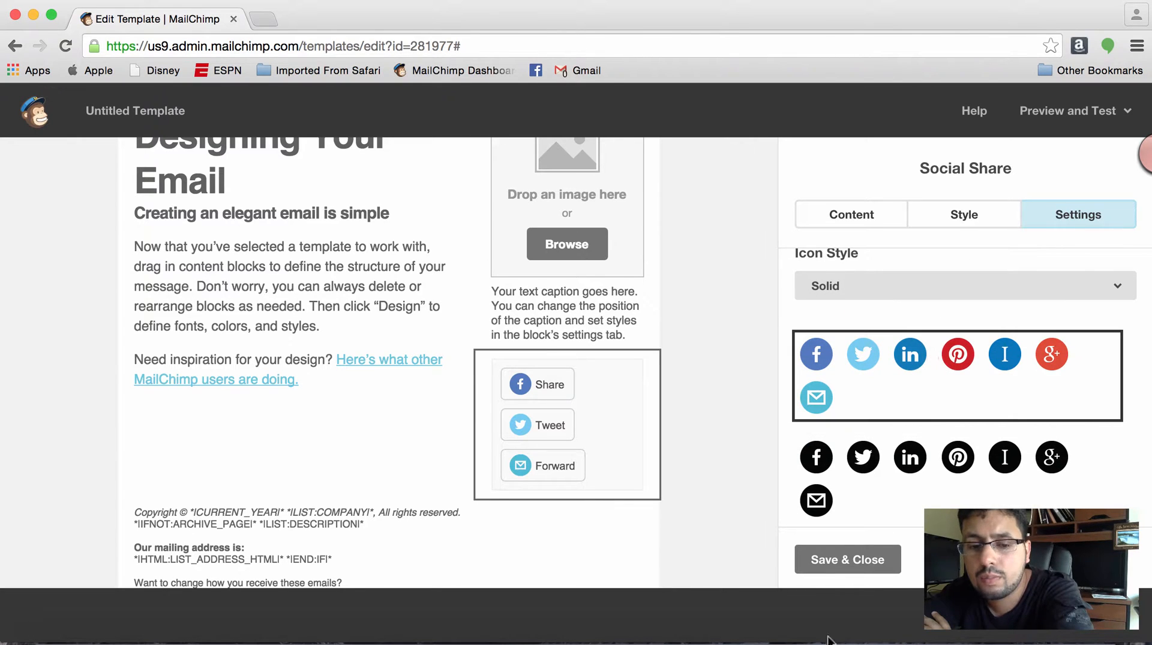
click(838, 559)
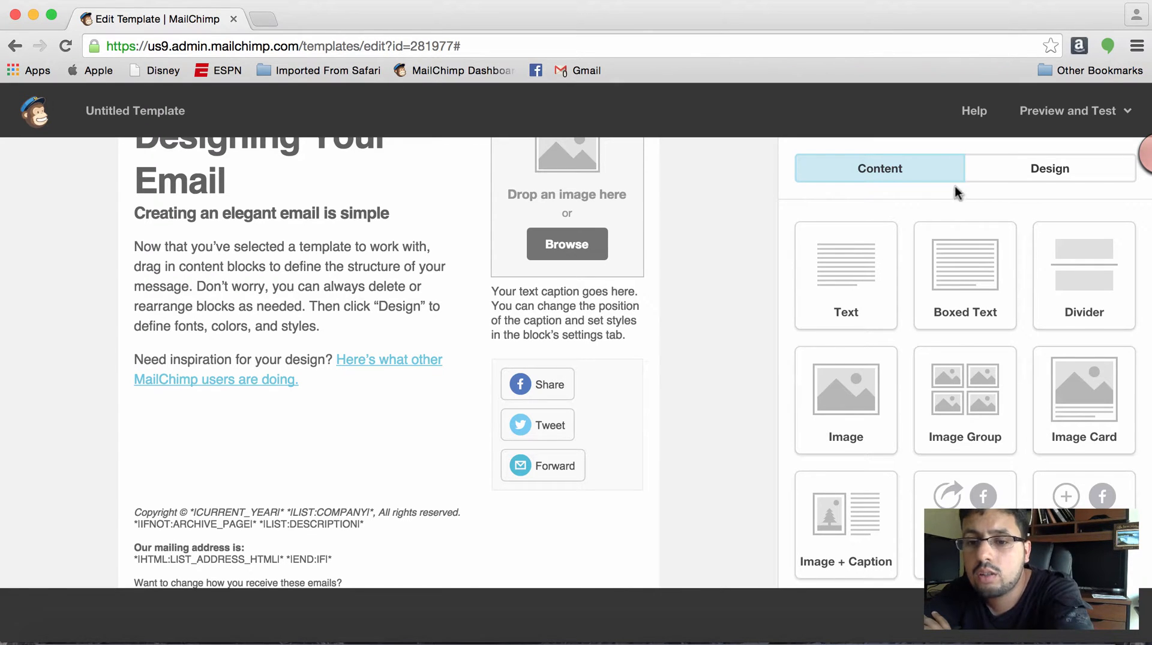
- Look through the available content blocks and review the template up to its header
scroll(870, 287, down, 3)
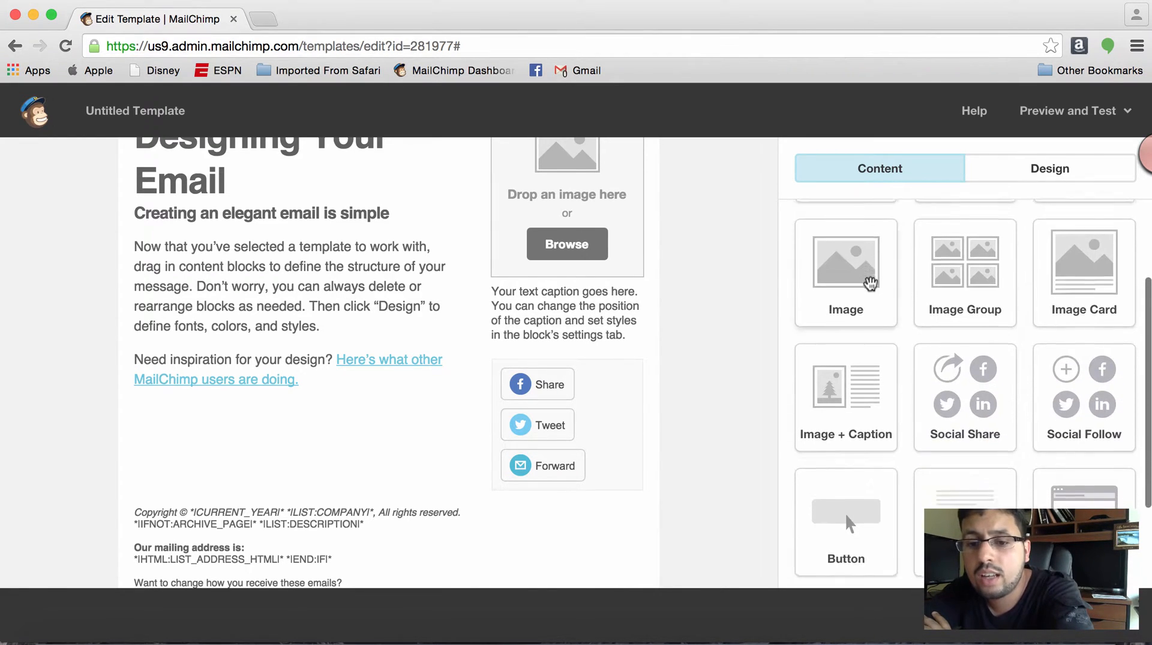
scroll(870, 284, down, 1)
scroll(871, 283, up, 4)
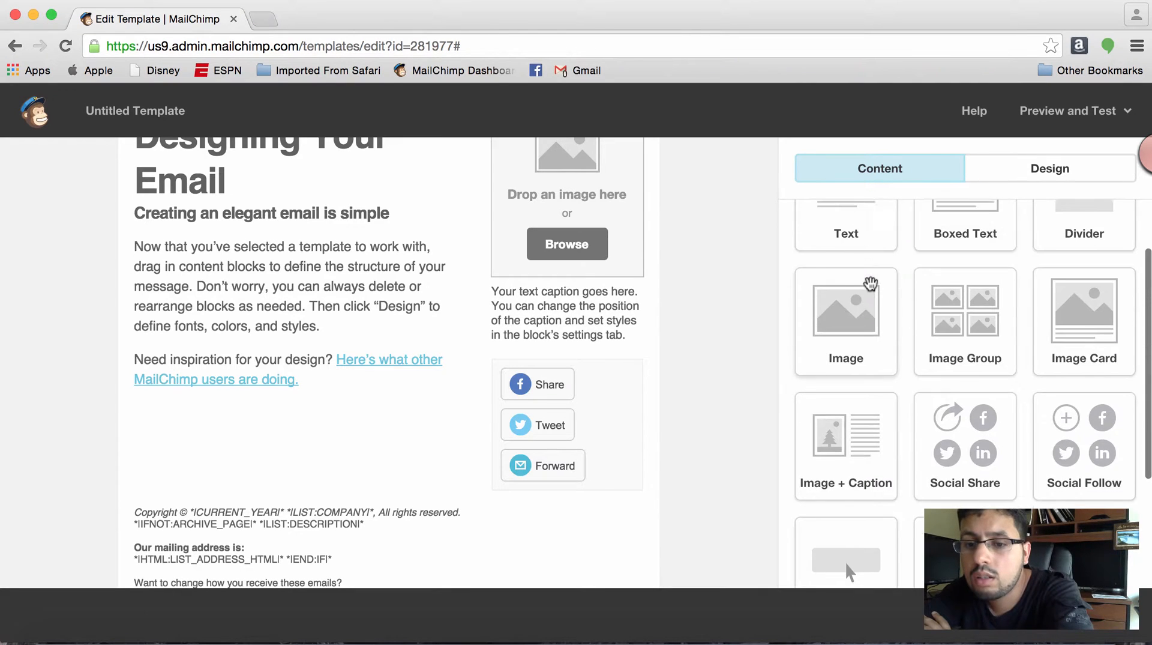
scroll(870, 284, up, 1)
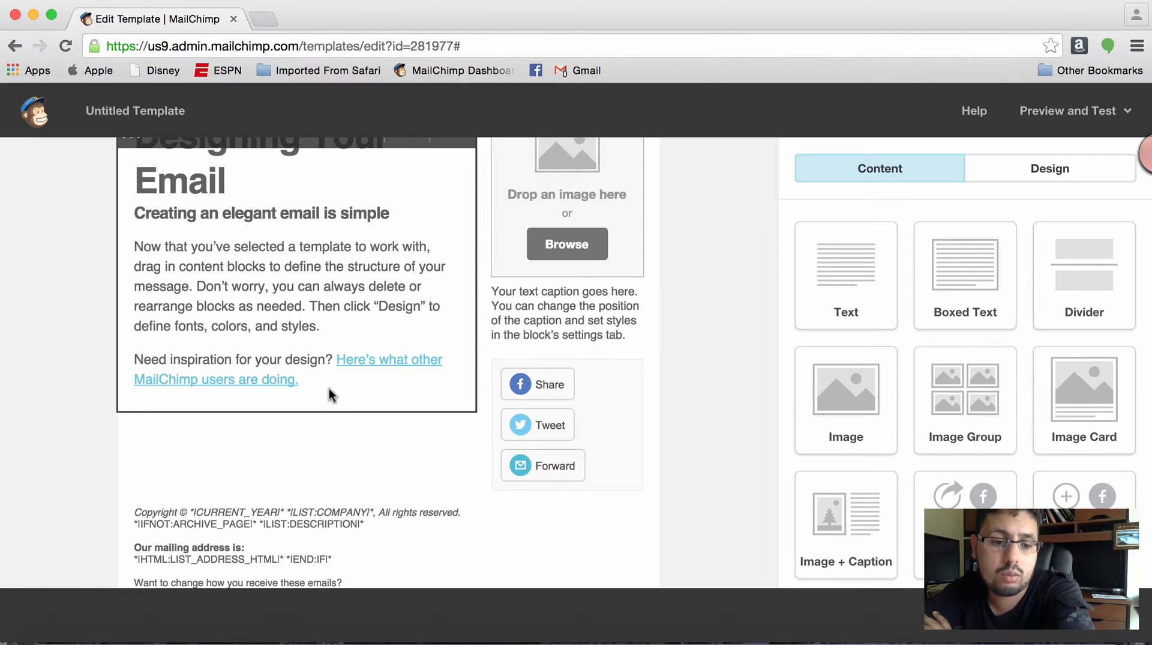
scroll(332, 393, up, 3)
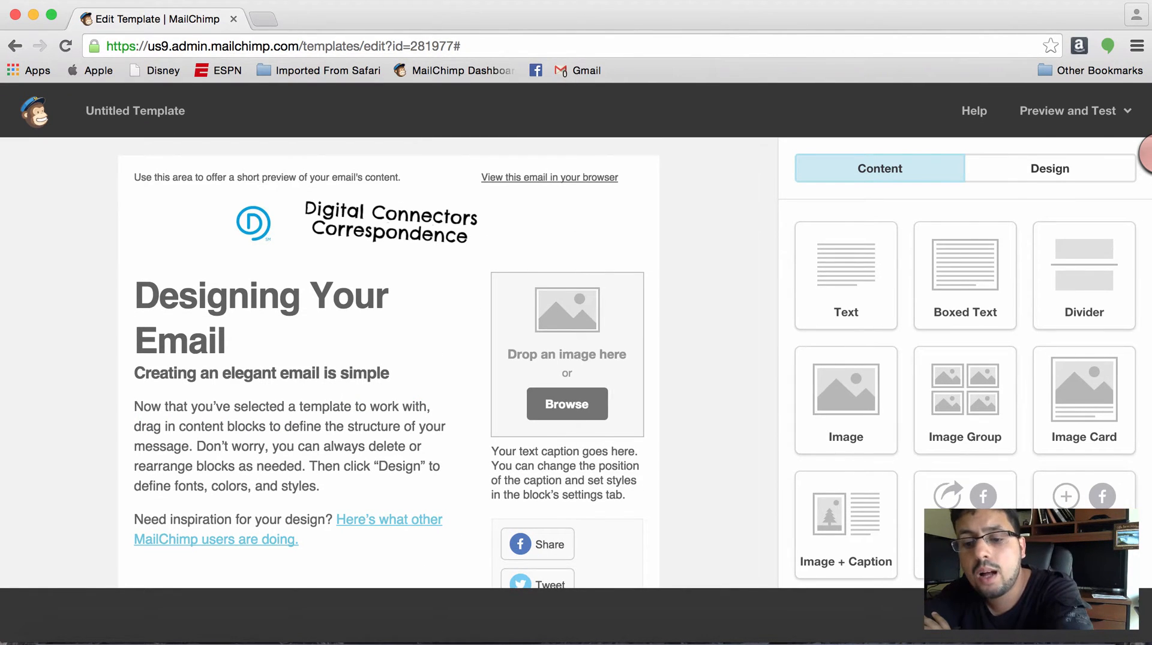
- Add a Social Follow block to the sidebar above the Social Share block, and move the Social Share block to the top of the footer
scroll(966, 390, down, 5)
scroll(674, 454, down, 3)
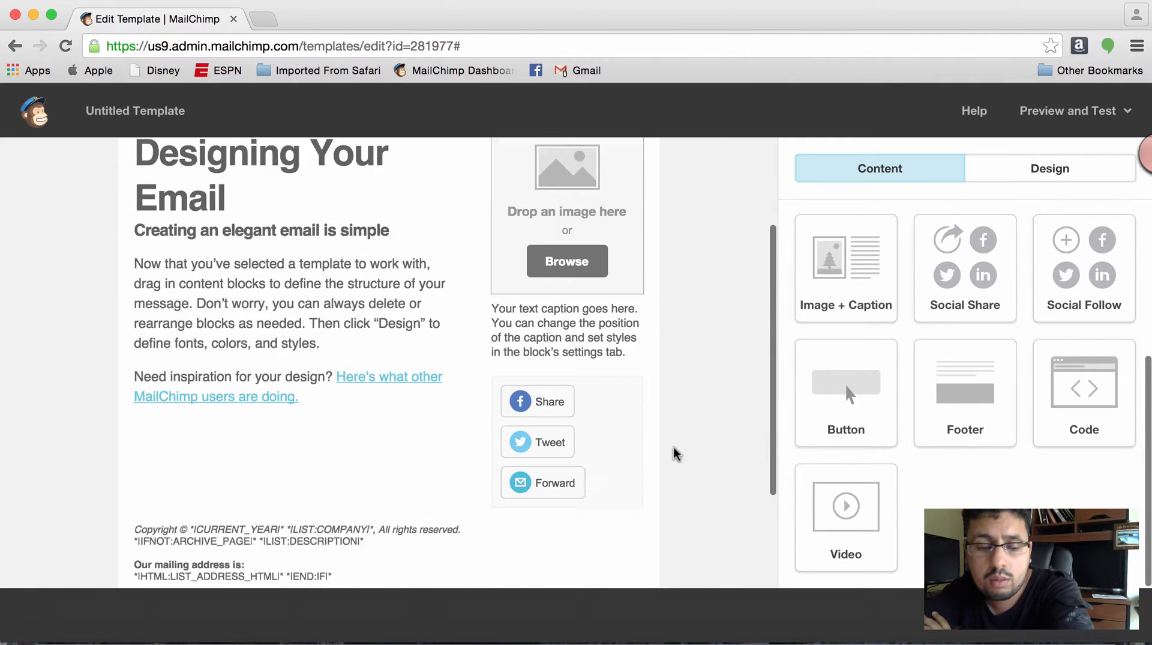
scroll(676, 453, down, 3)
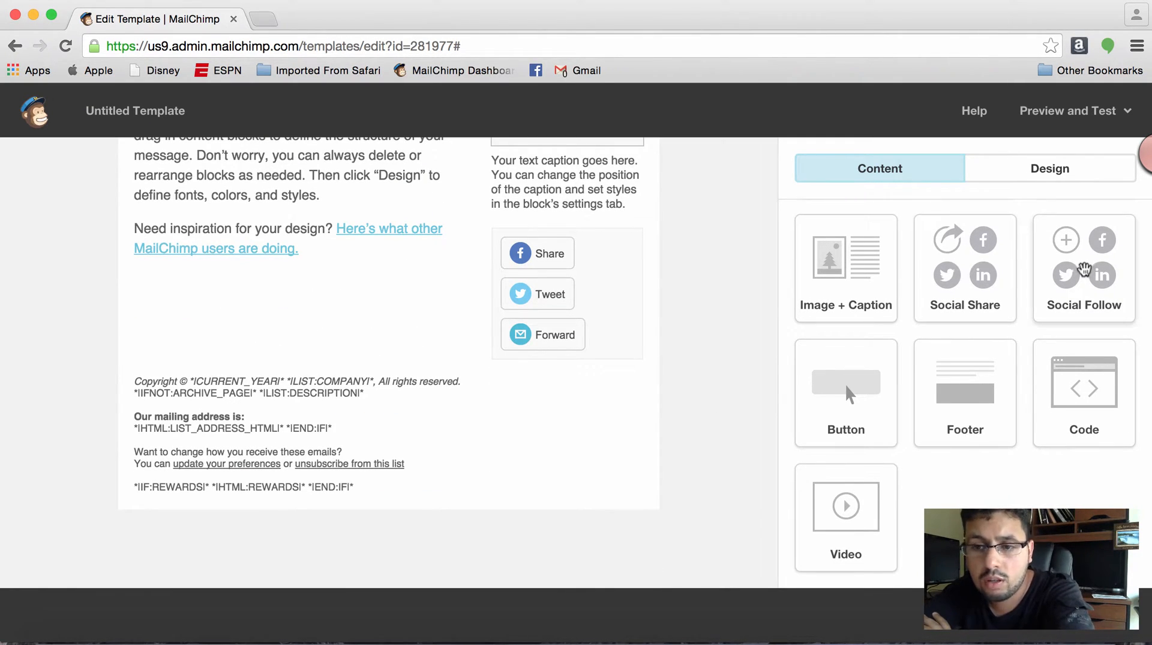
drag(1085, 268, 556, 227)
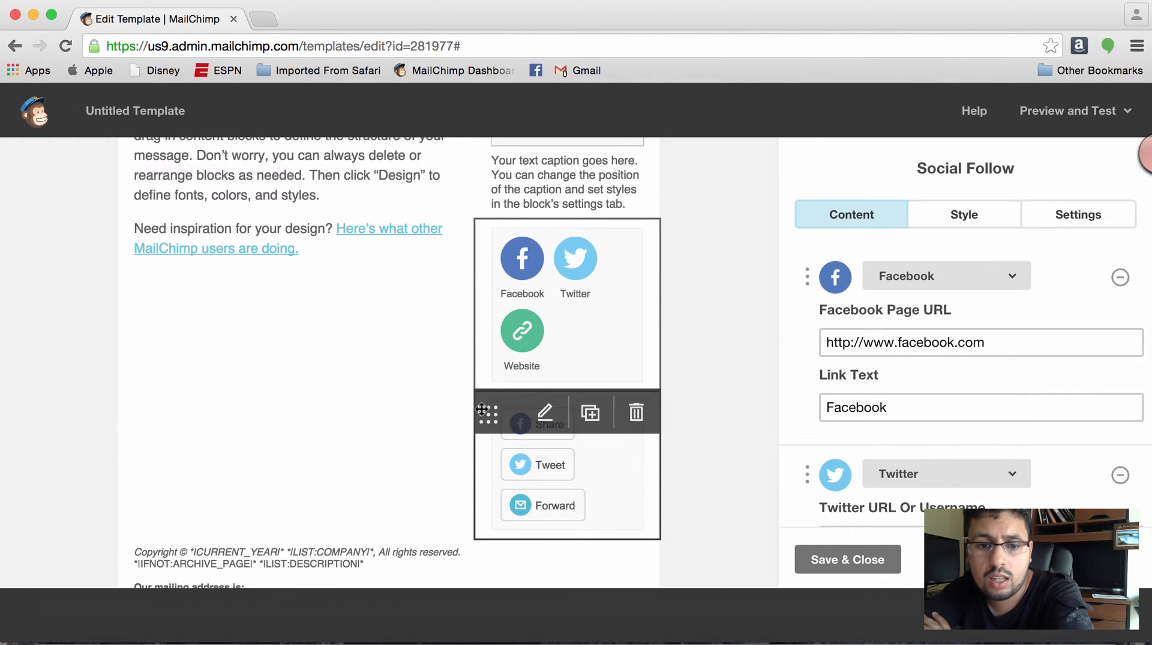
drag(494, 443, 319, 404)
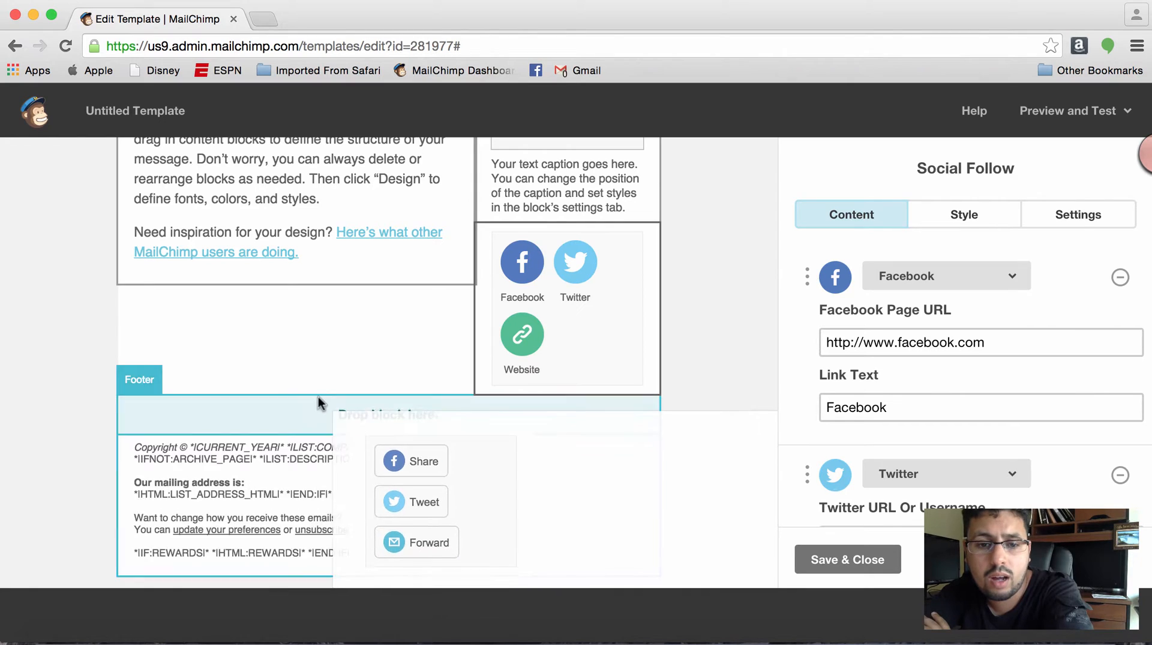
mouse_move(348, 413)
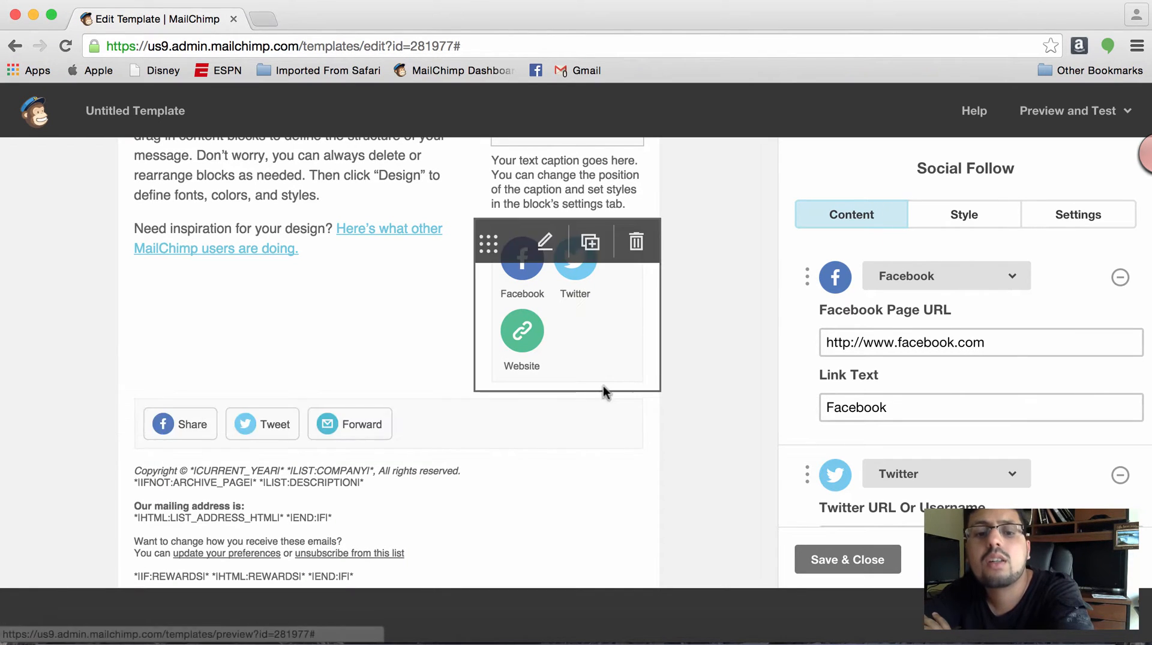
- Set the footer's Social Share block alignment to Center and save the block
click(421, 449)
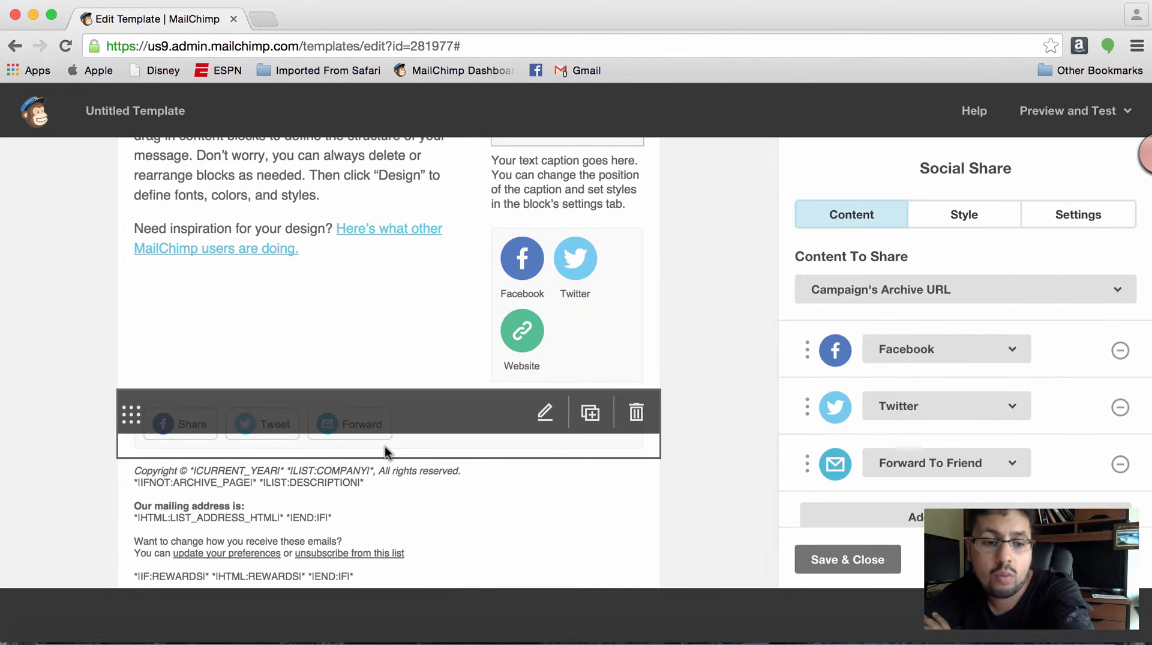
click(996, 214)
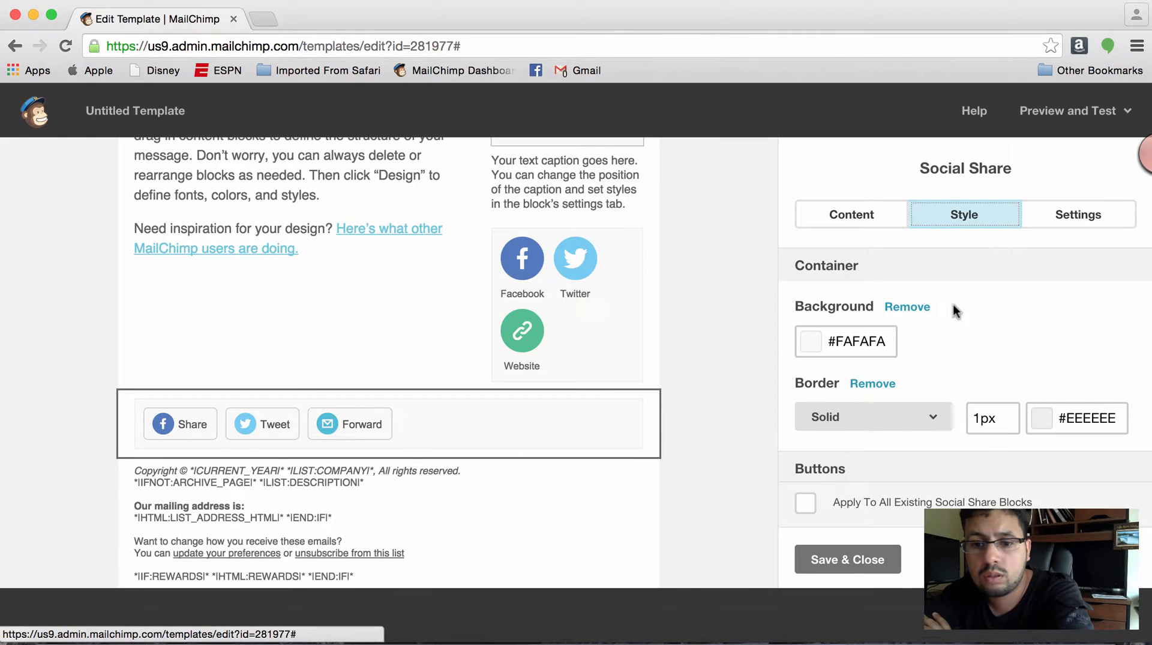
scroll(921, 396, down, 3)
scroll(920, 396, down, 4)
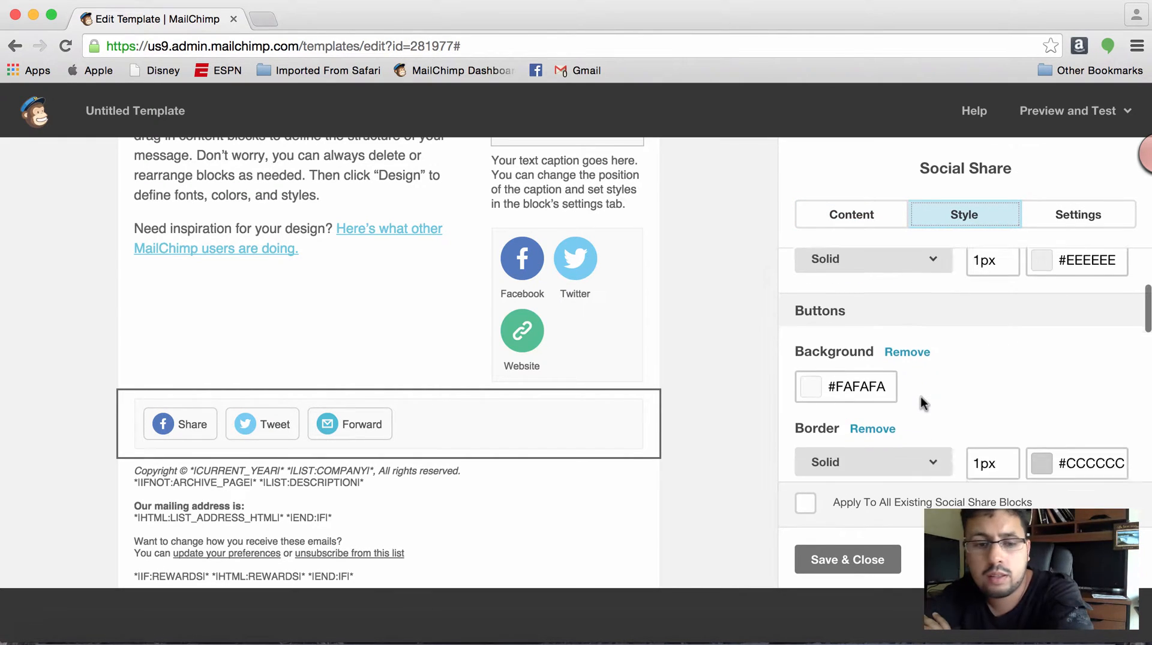
click(1061, 222)
click(909, 341)
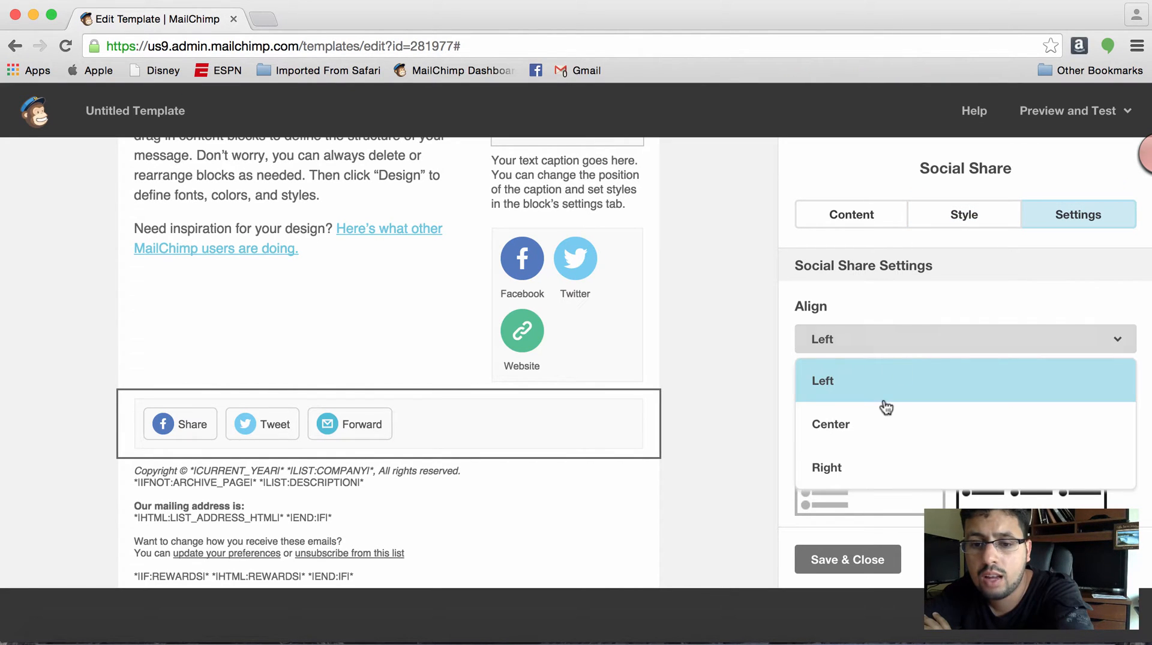
click(873, 424)
click(838, 561)
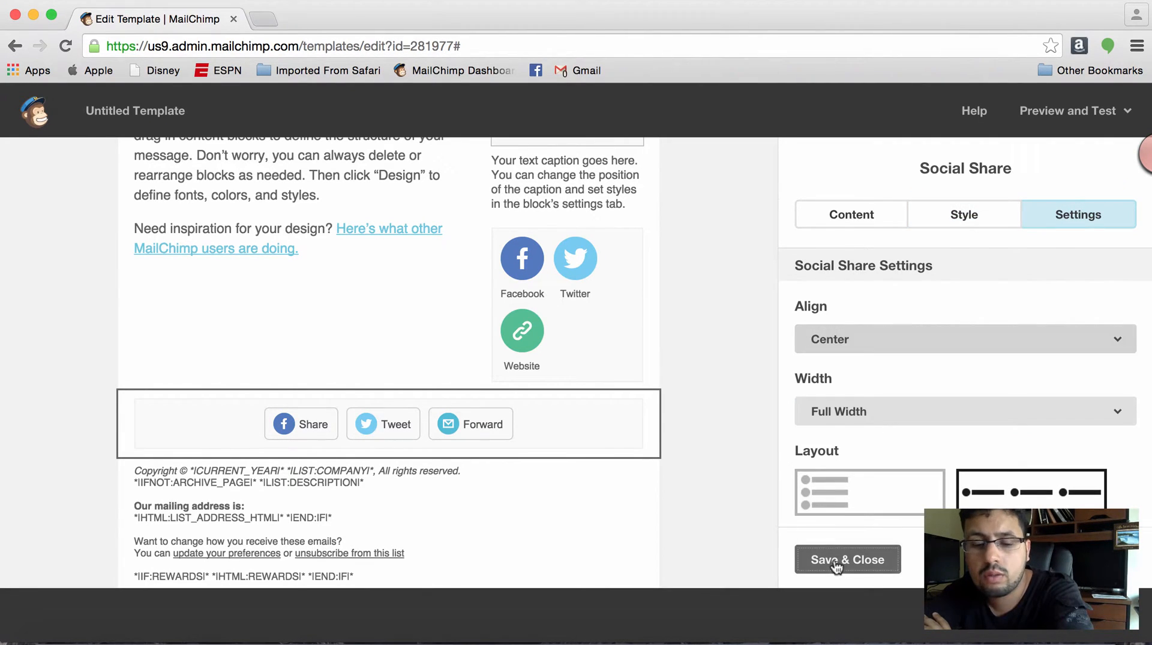
- Add Instagram as another service to the sidebar's Social Follow block, keeping the default links, and save the block
click(597, 344)
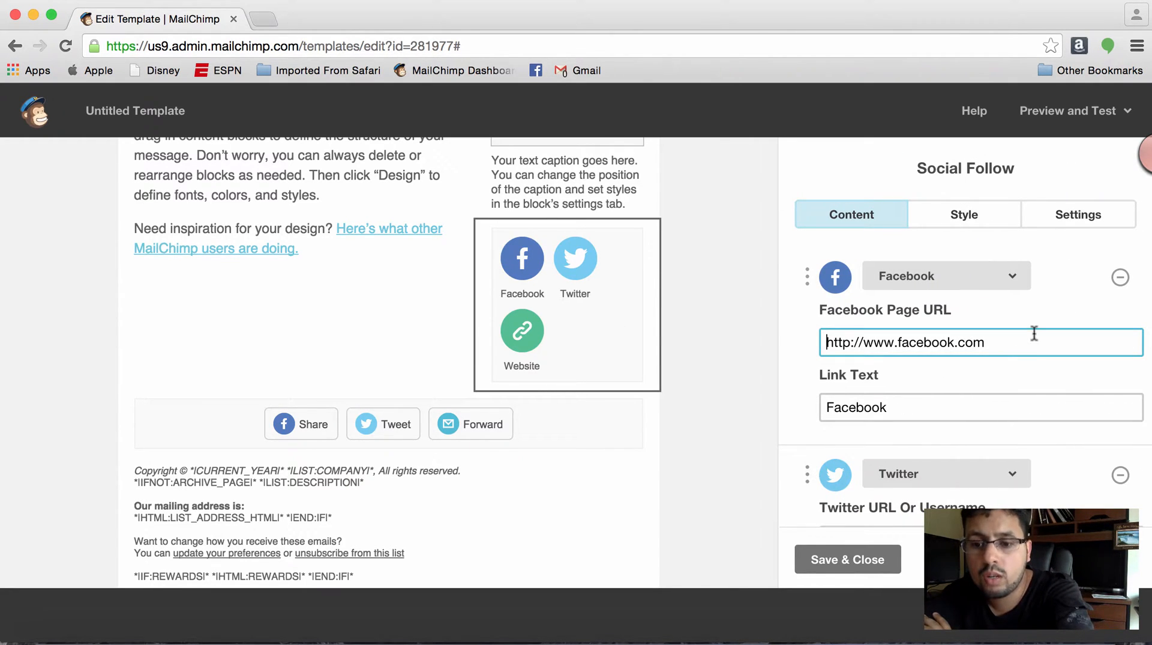
scroll(1033, 341, down, 3)
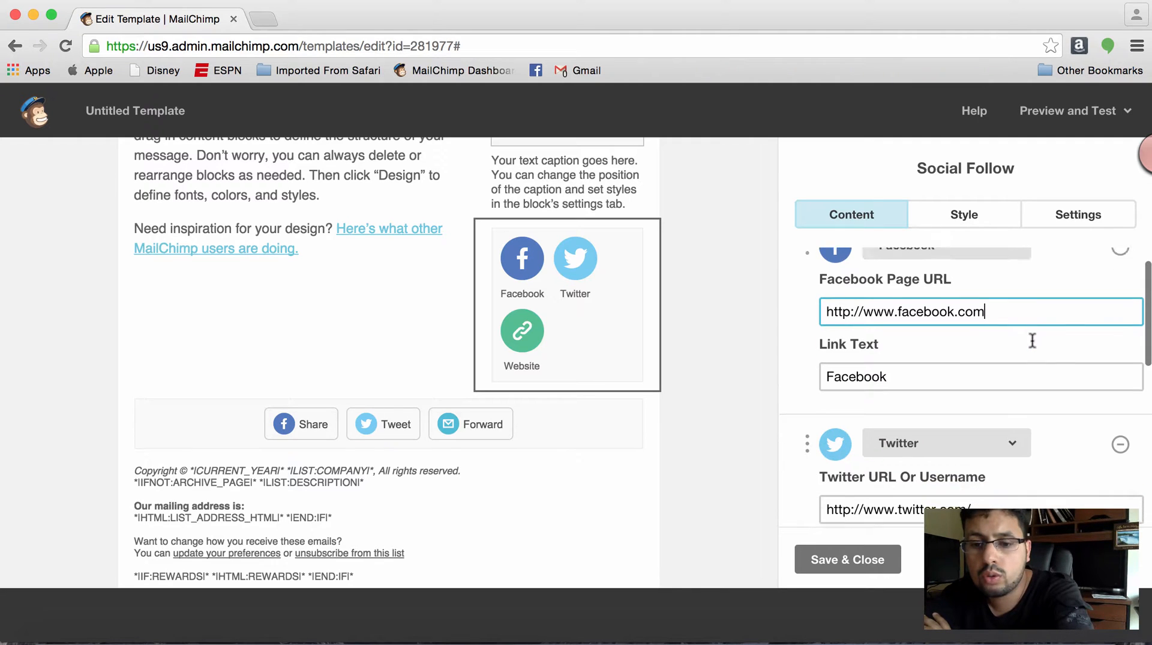
click(1014, 433)
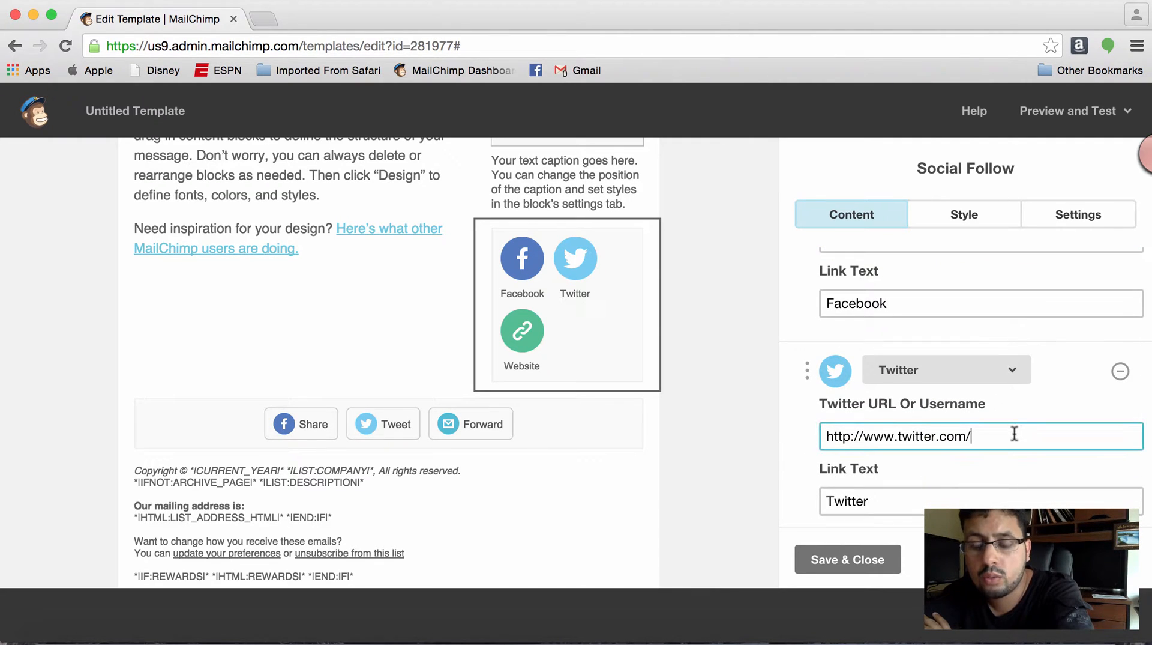
scroll(1014, 432, down, 6)
scroll(1015, 432, down, 4)
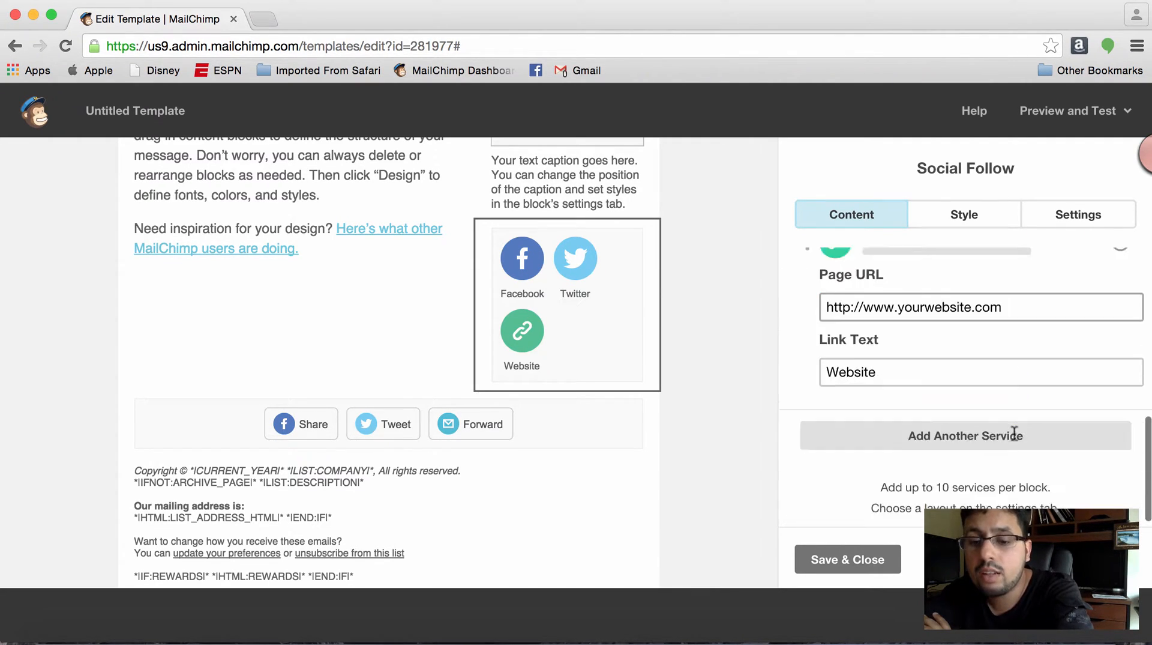
click(1005, 440)
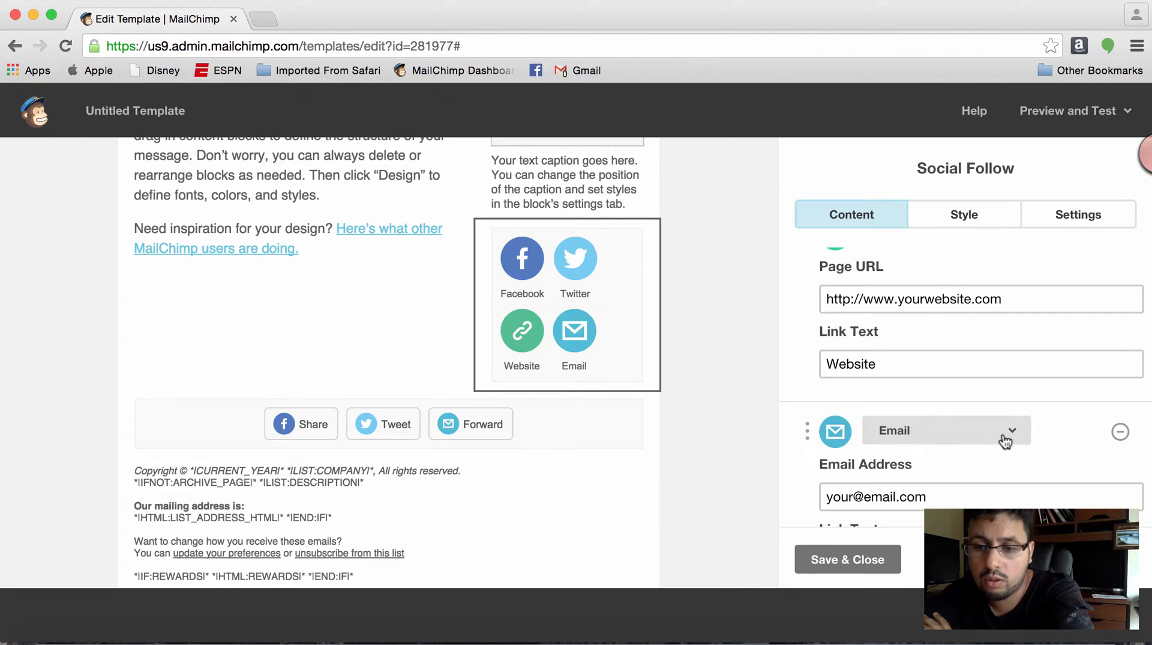
click(966, 438)
scroll(965, 284, up, 3)
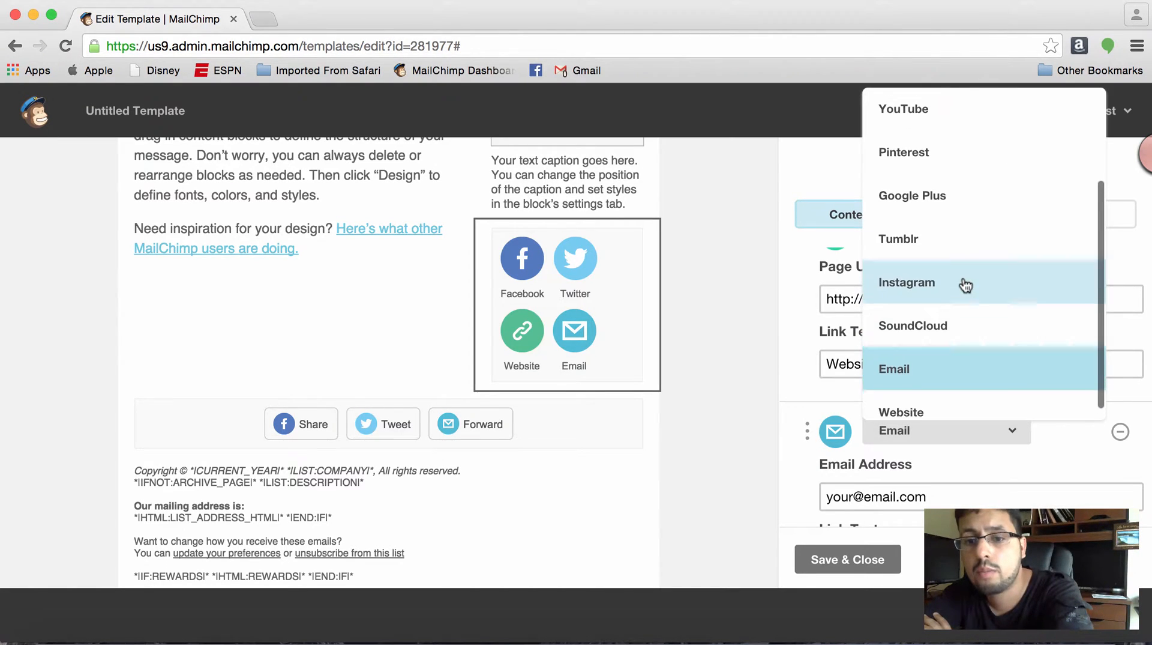
scroll(964, 285, down, 3)
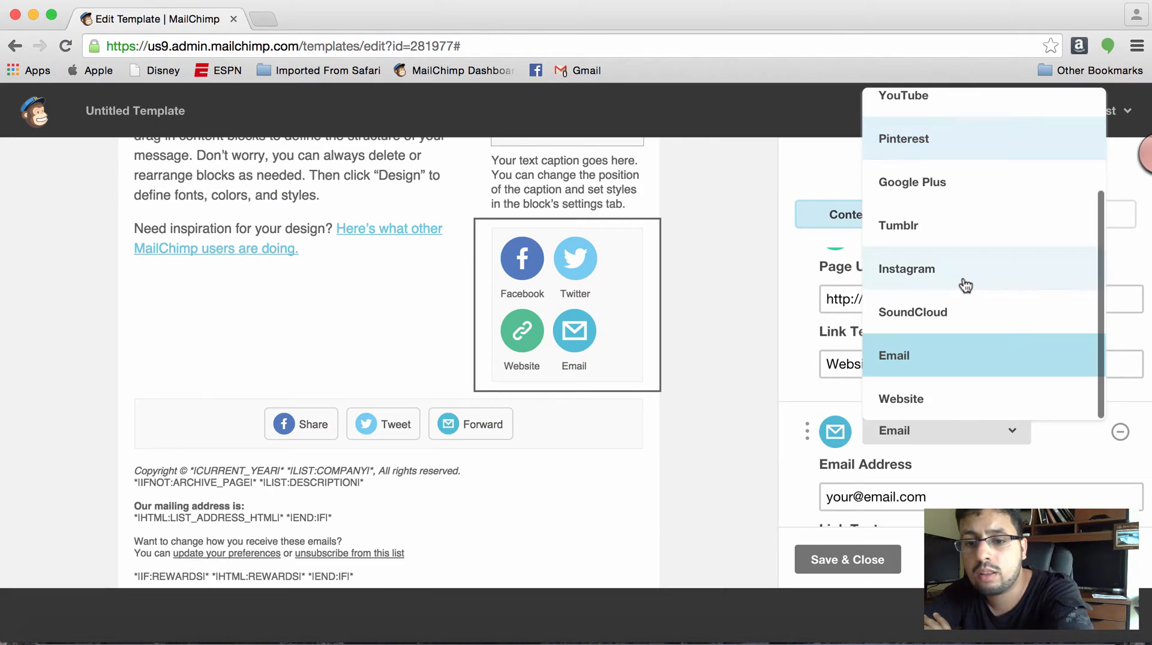
click(936, 282)
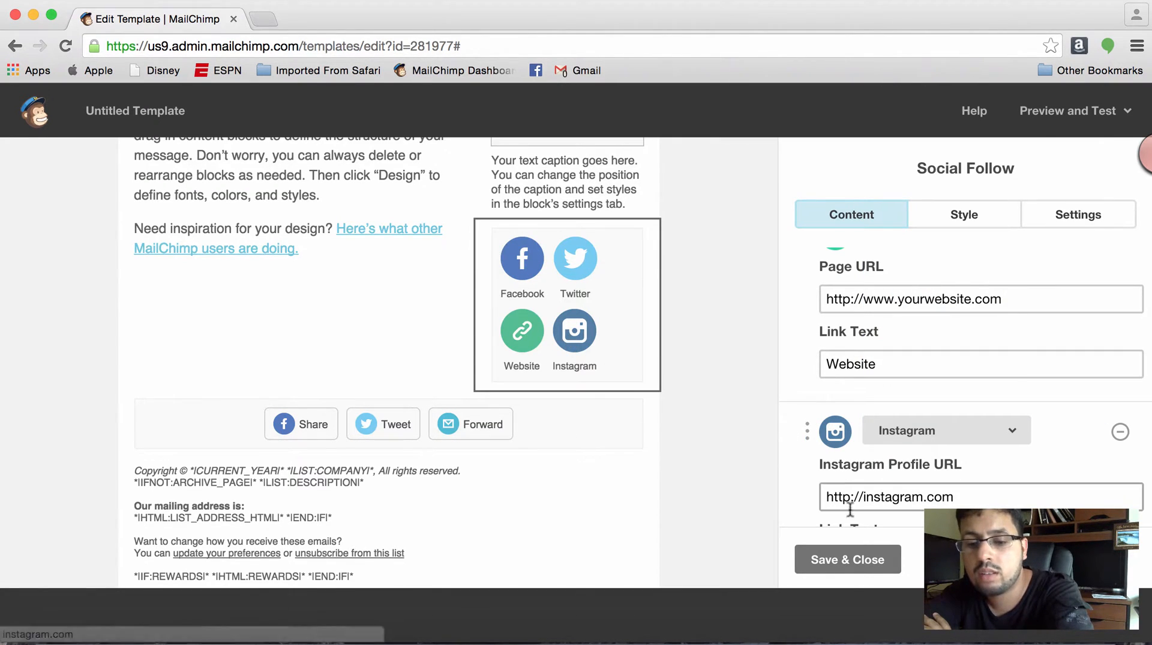
click(872, 564)
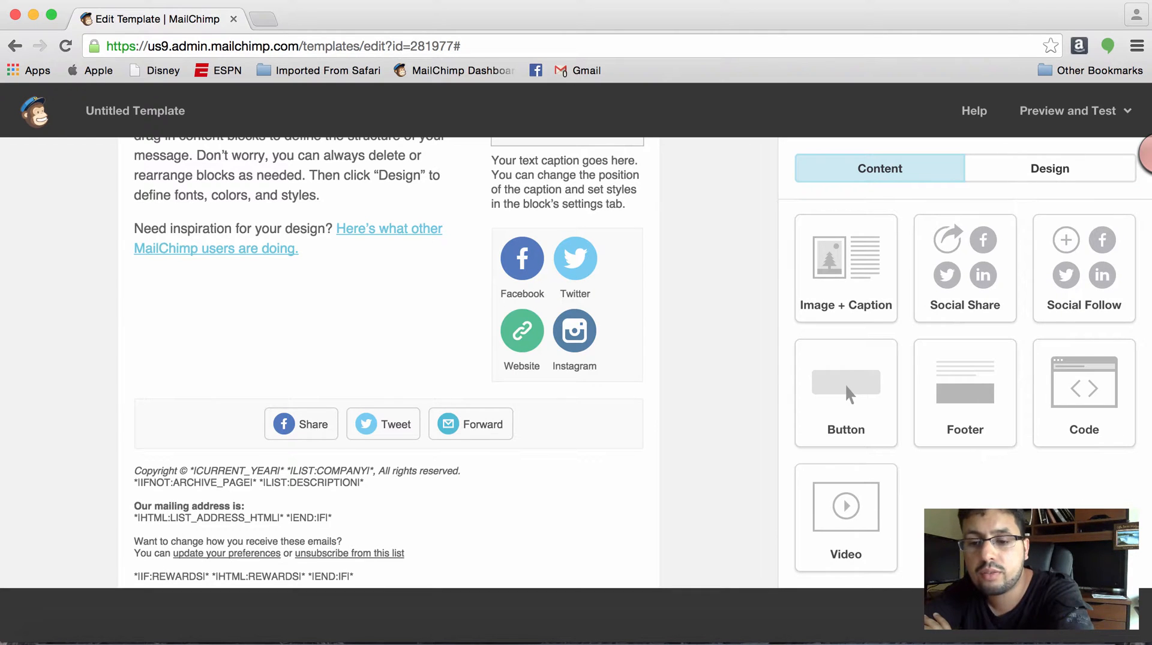
- Open the footer text block with the copyright and mailing address, review its content and close it
mouse_move(554, 474)
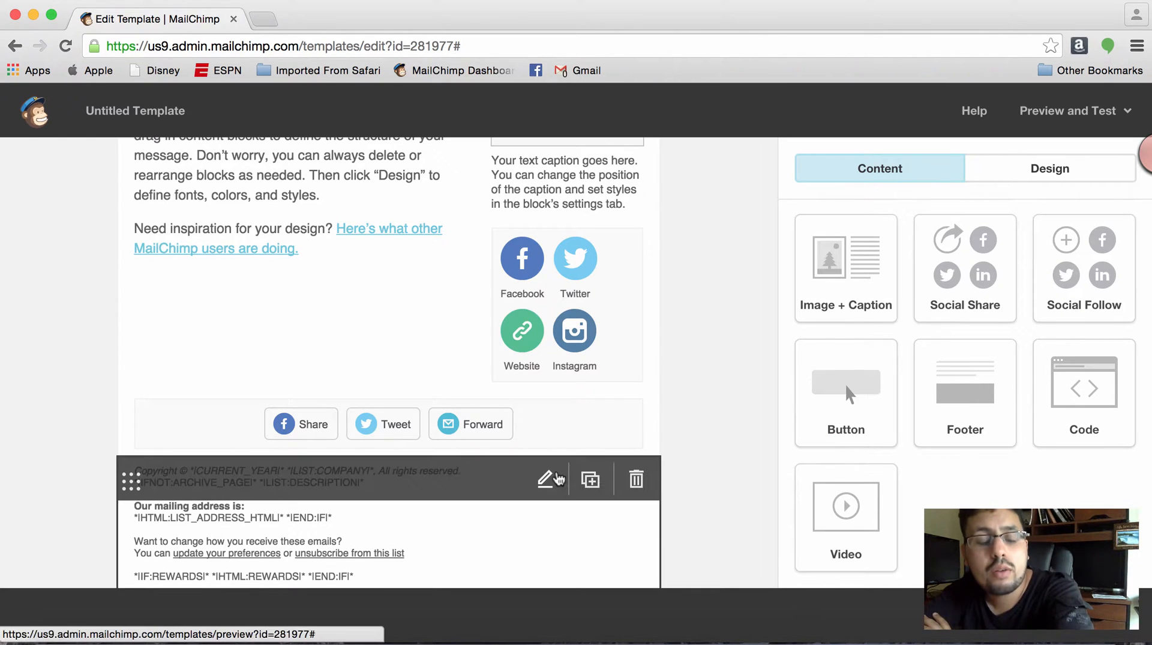
scroll(714, 522, down, 3)
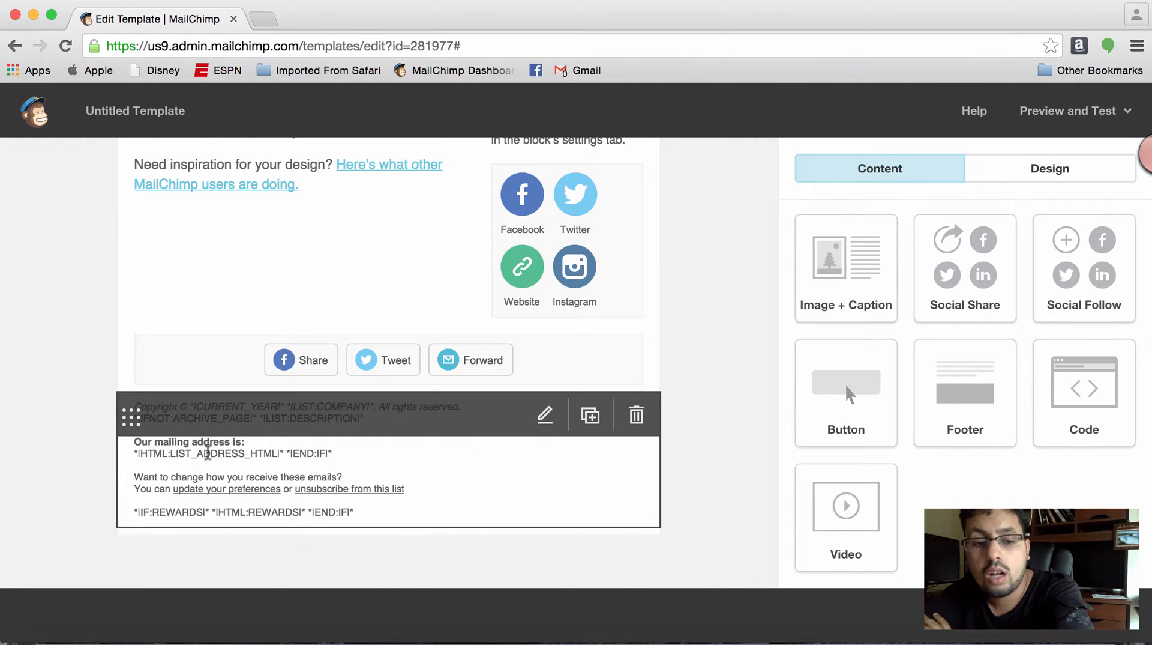
click(257, 462)
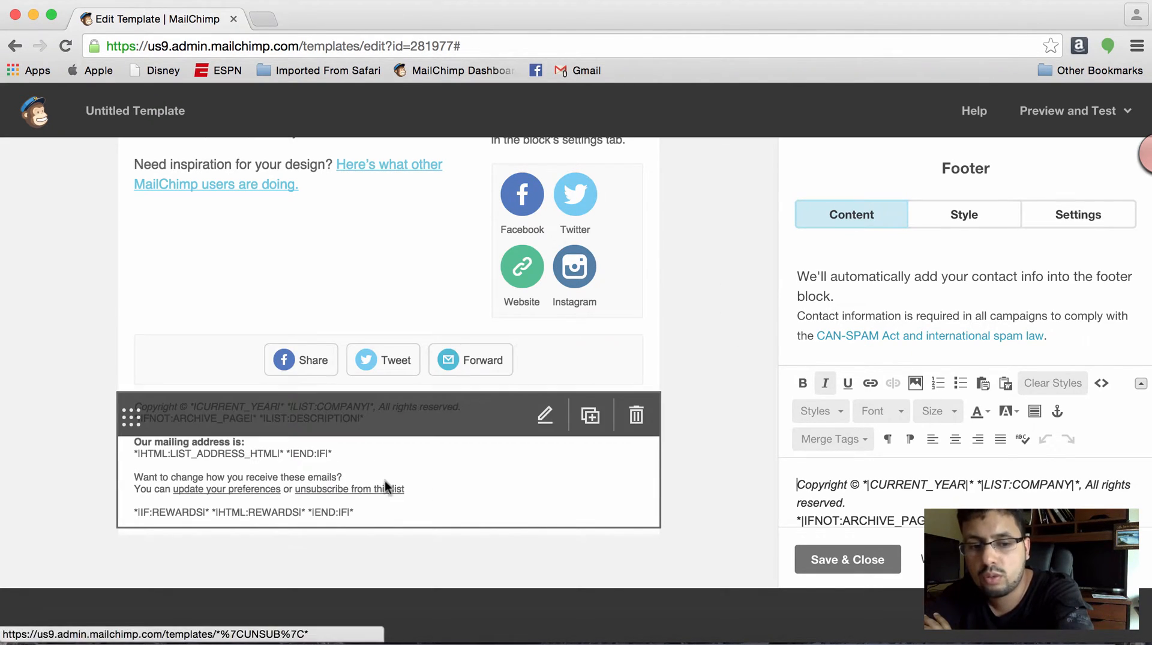
click(871, 560)
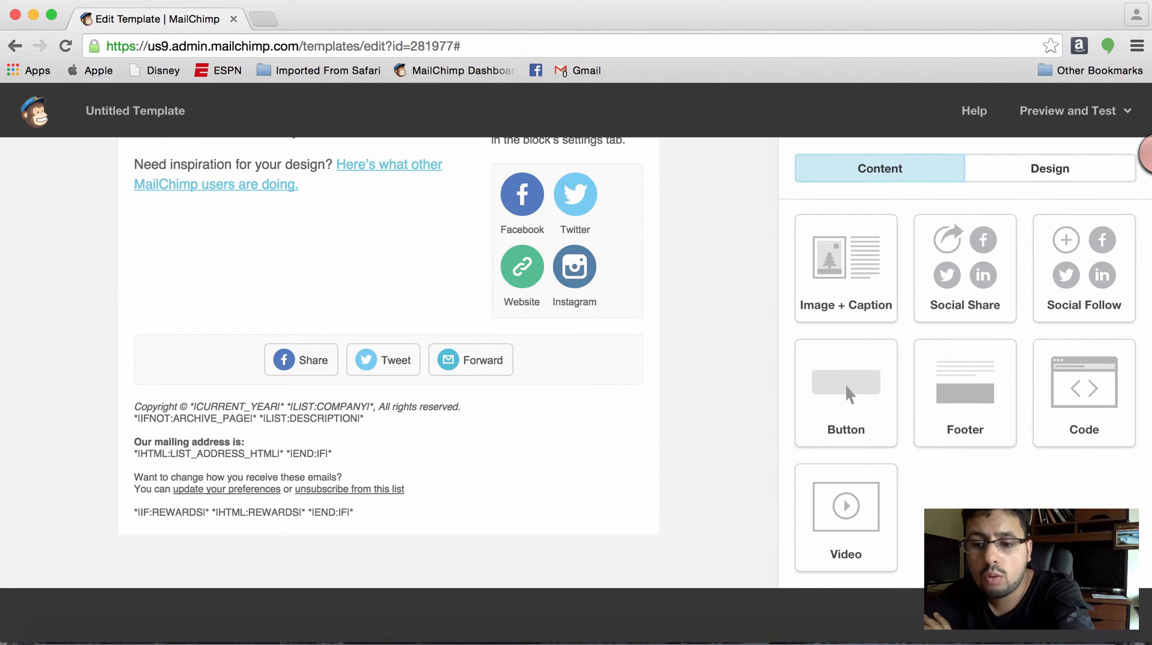
- Save the finished template under the name Demo
click(1085, 613)
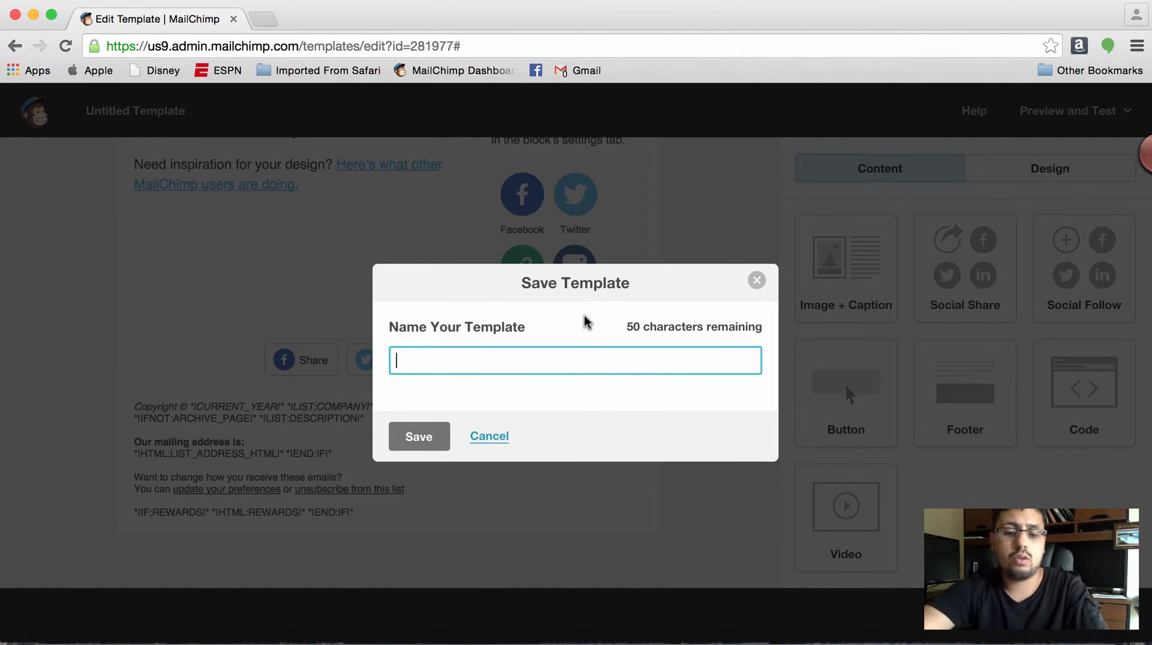
text(Demo)
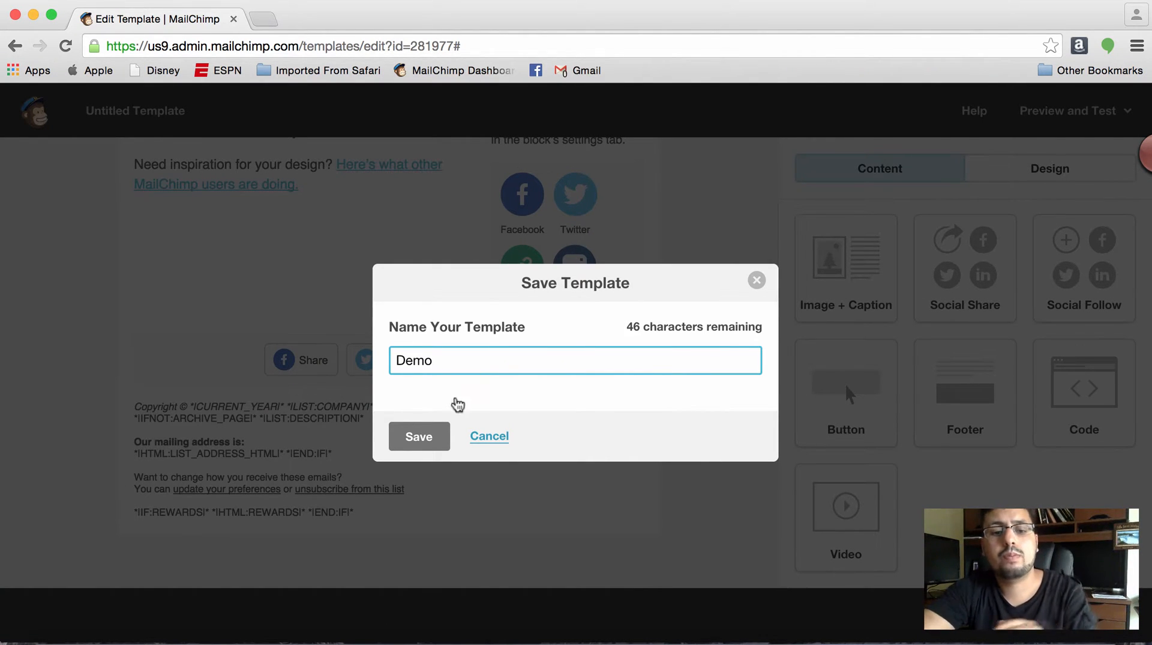
click(419, 436)
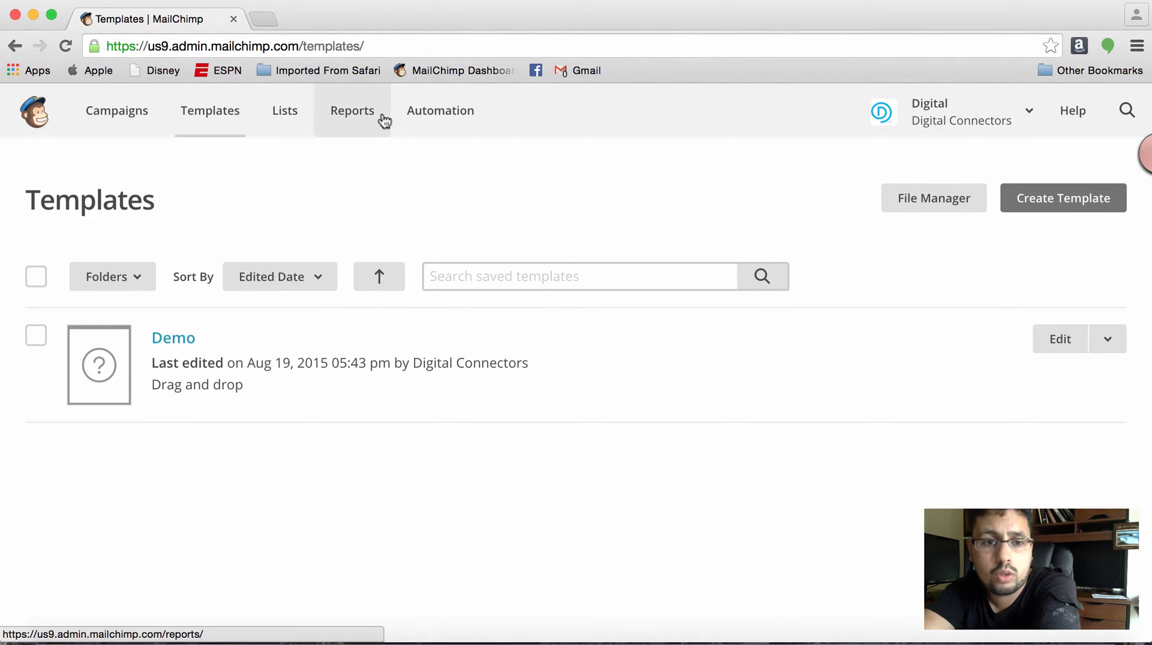
- Start a new subscriber list and name it Demo
click(283, 124)
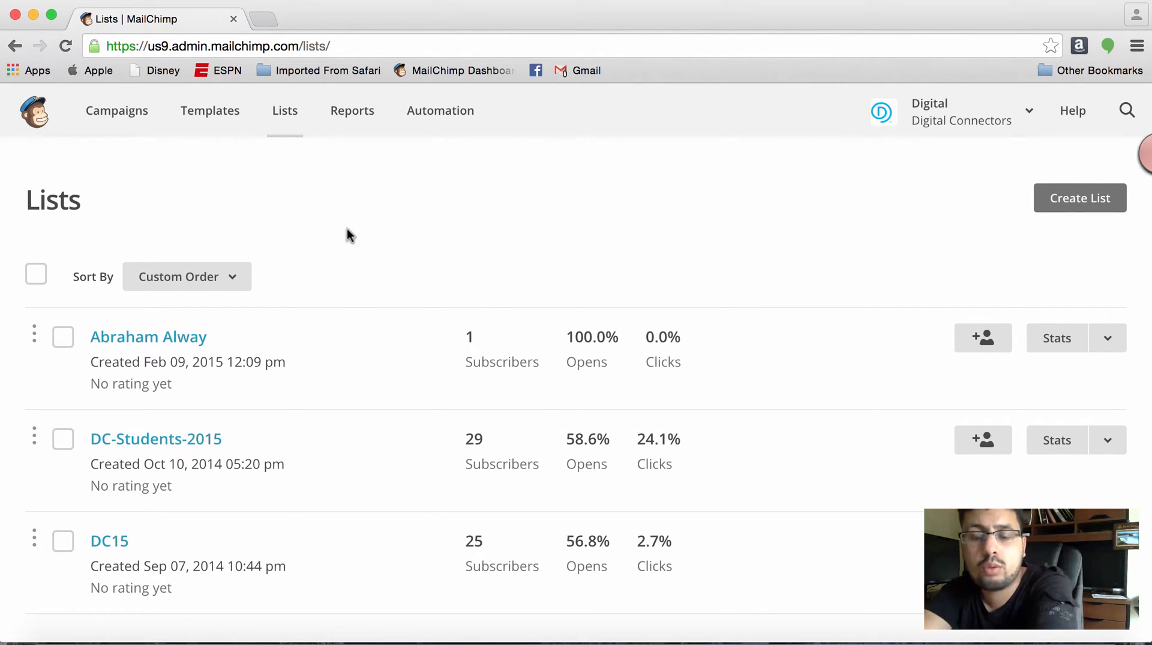
click(1047, 201)
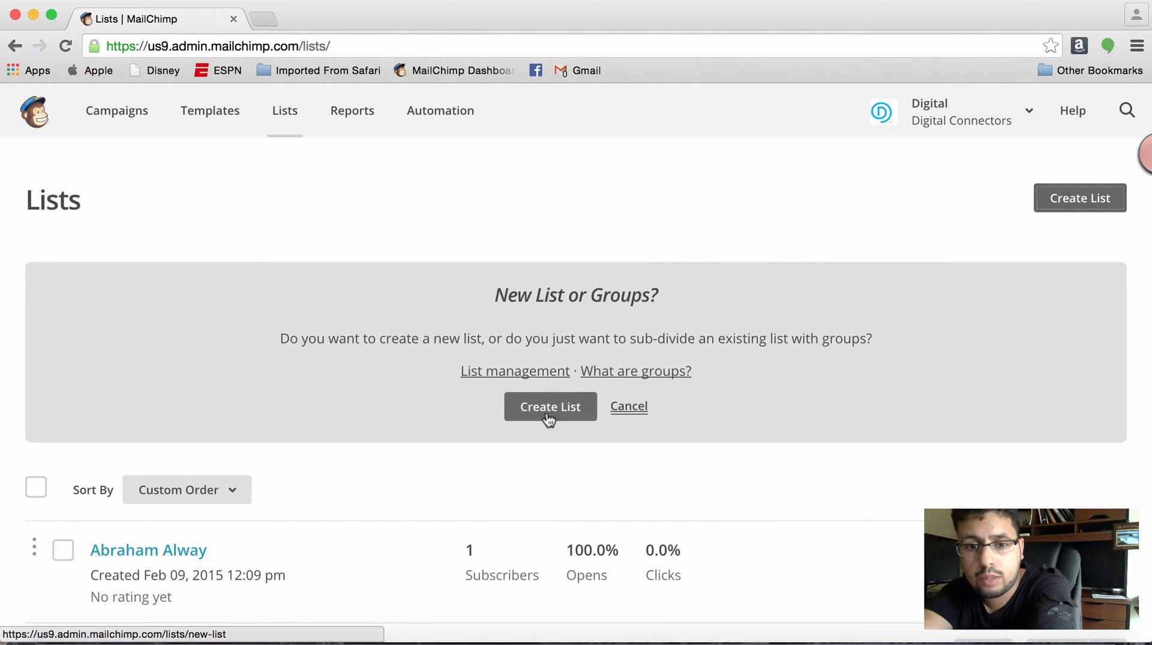
click(549, 411)
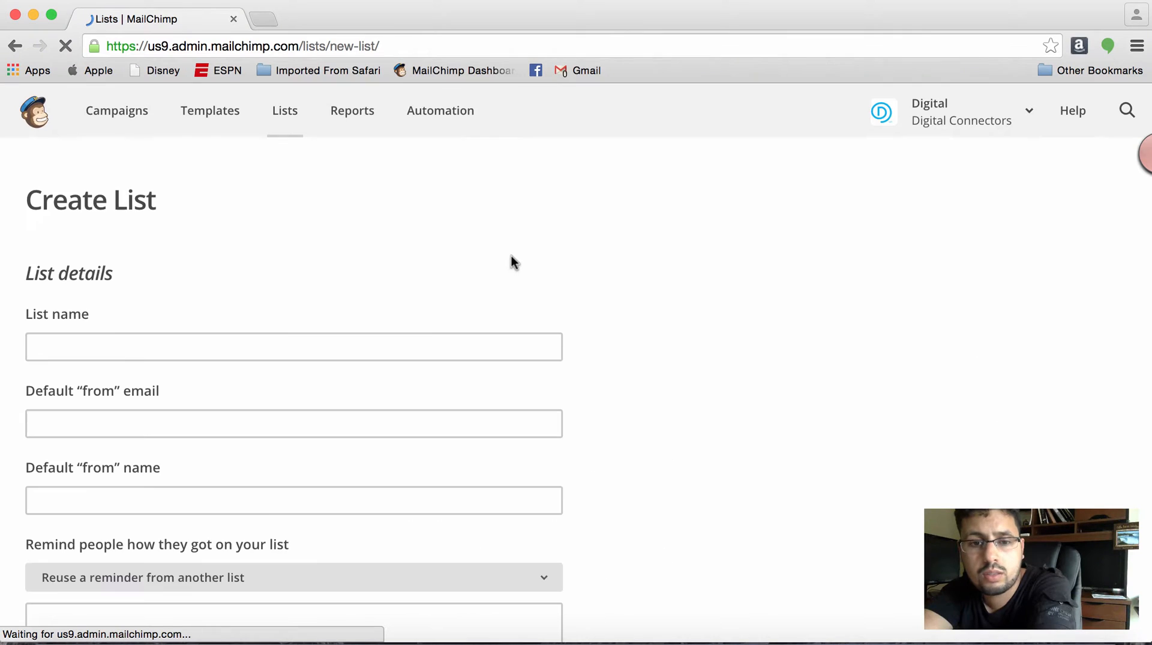
click(377, 341)
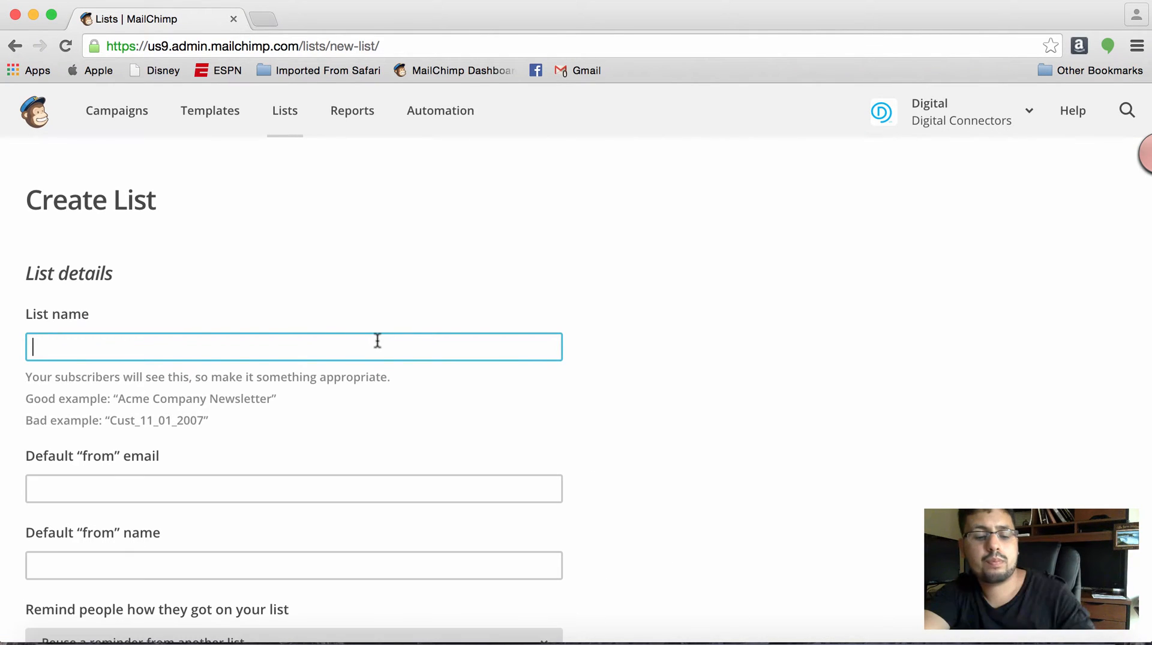
text(Demo)
key(Tab)
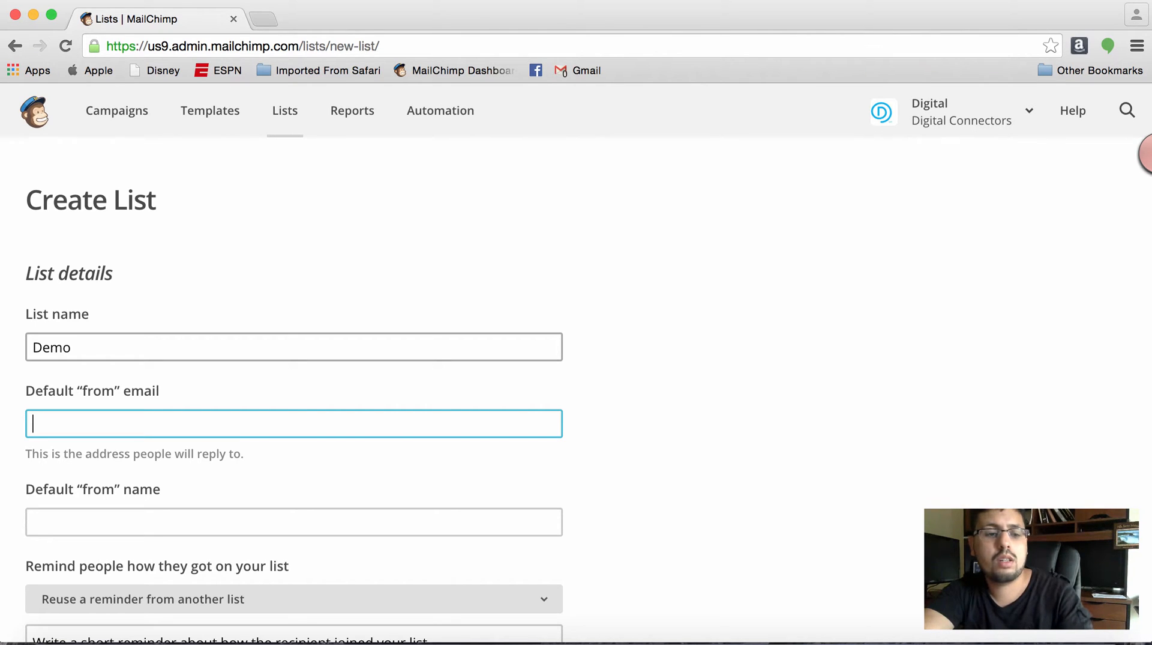
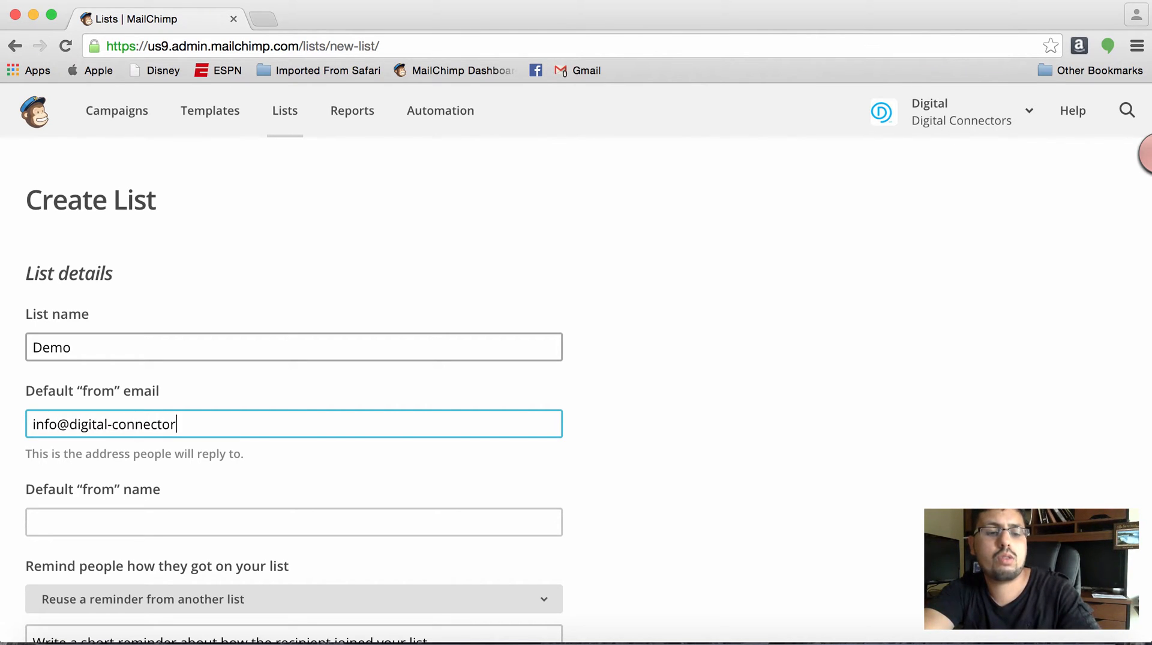
- Enter the company's contact e-mail as the default "from" email and Digital Connectors as the default "from" name
key(Tab)
text(Digital)
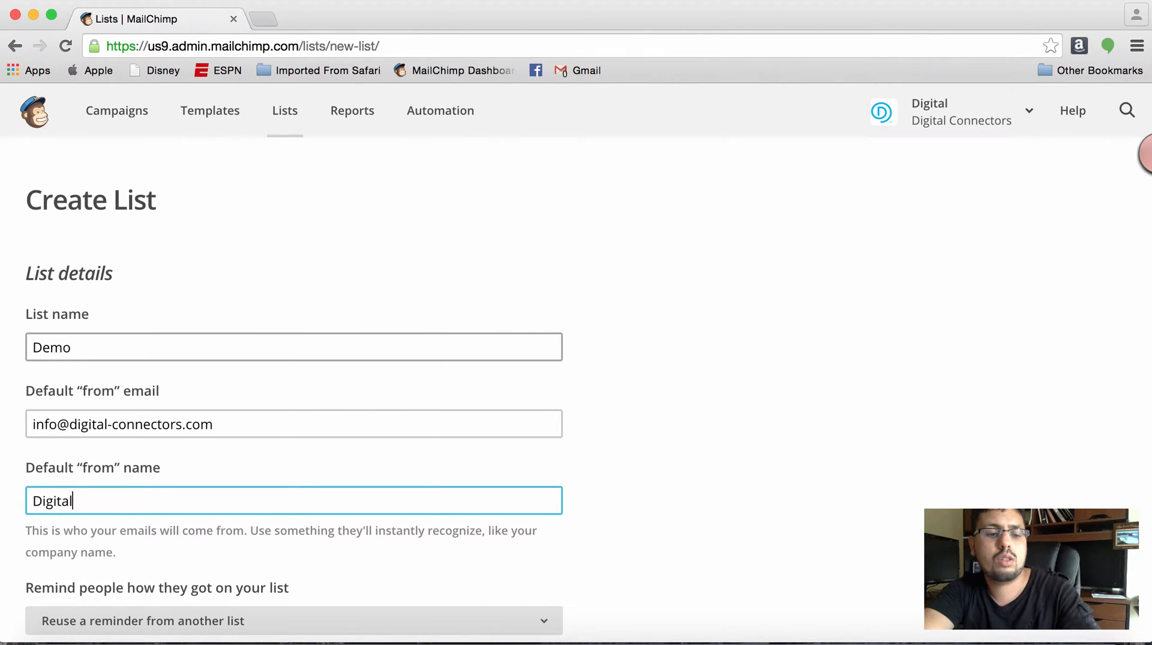
text( Connectors)
key(Tab)
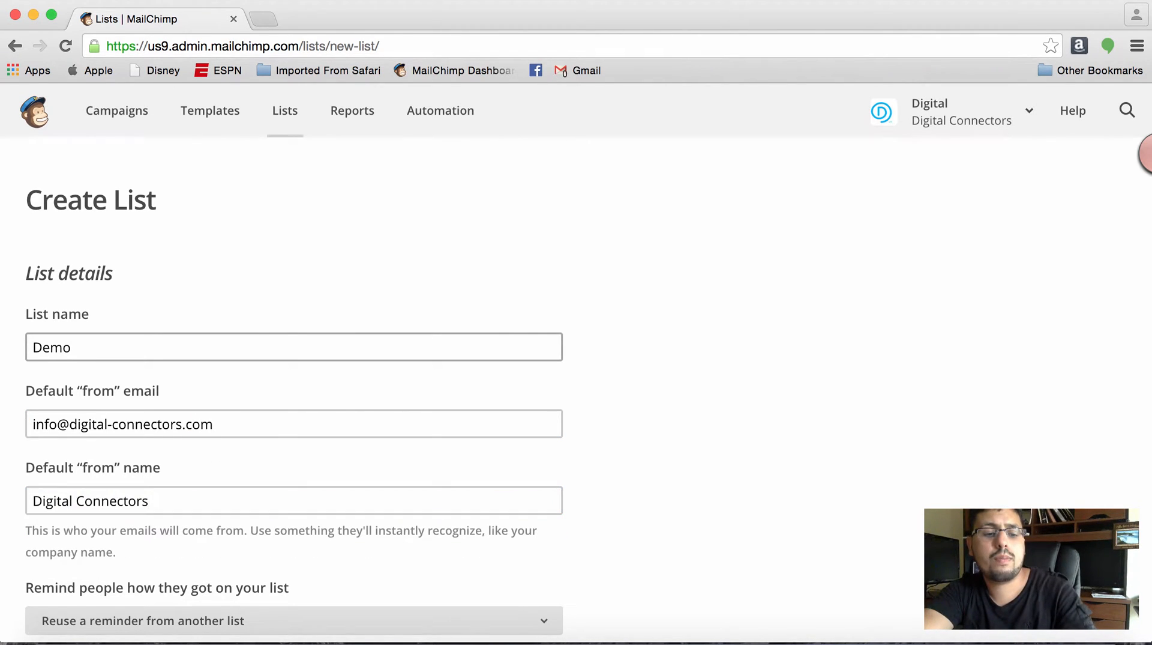
- Reuse the reminder from the DC-Students-2015 list to tell people how they got on the list
scroll(330, 455, down, 3)
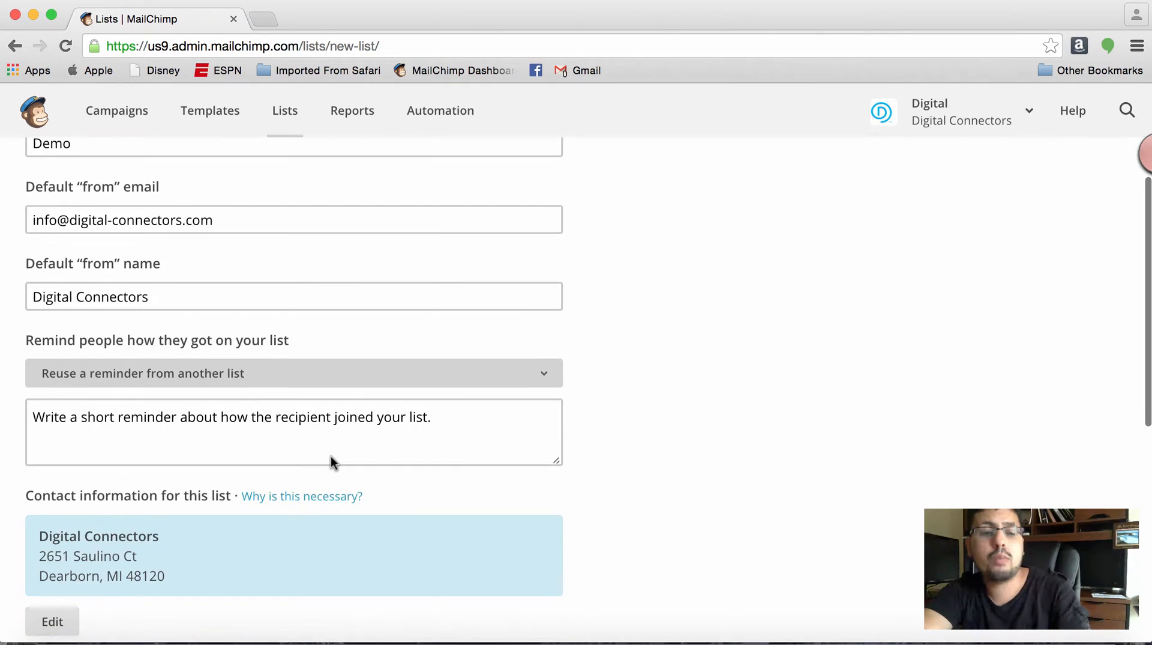
click(332, 377)
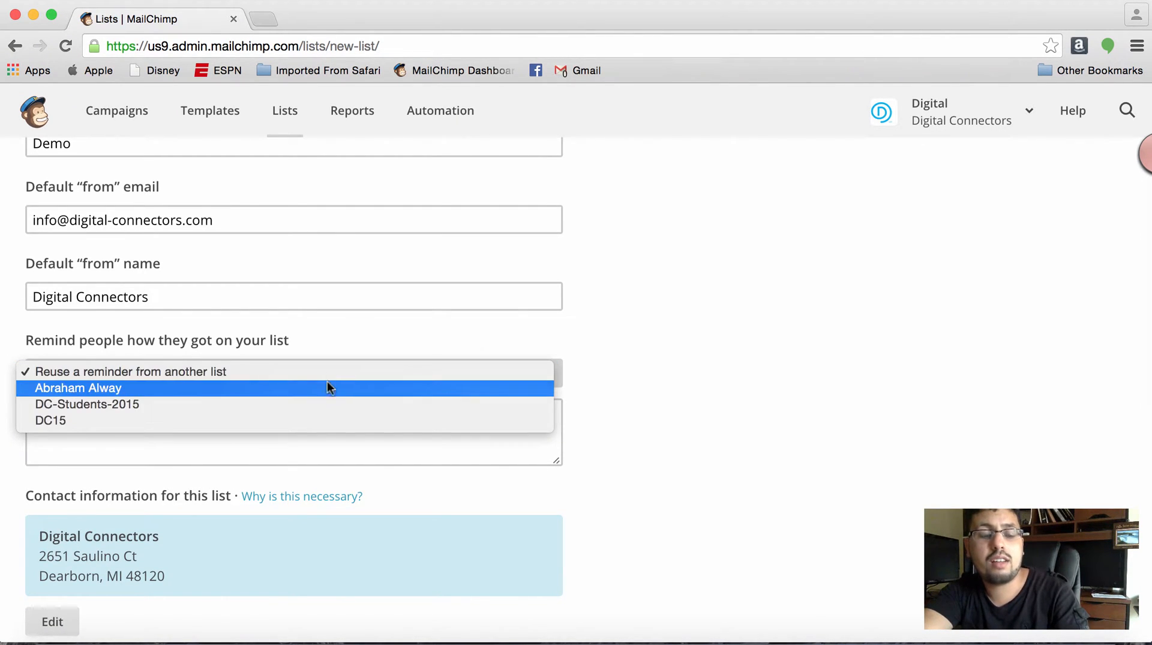
click(595, 335)
click(460, 381)
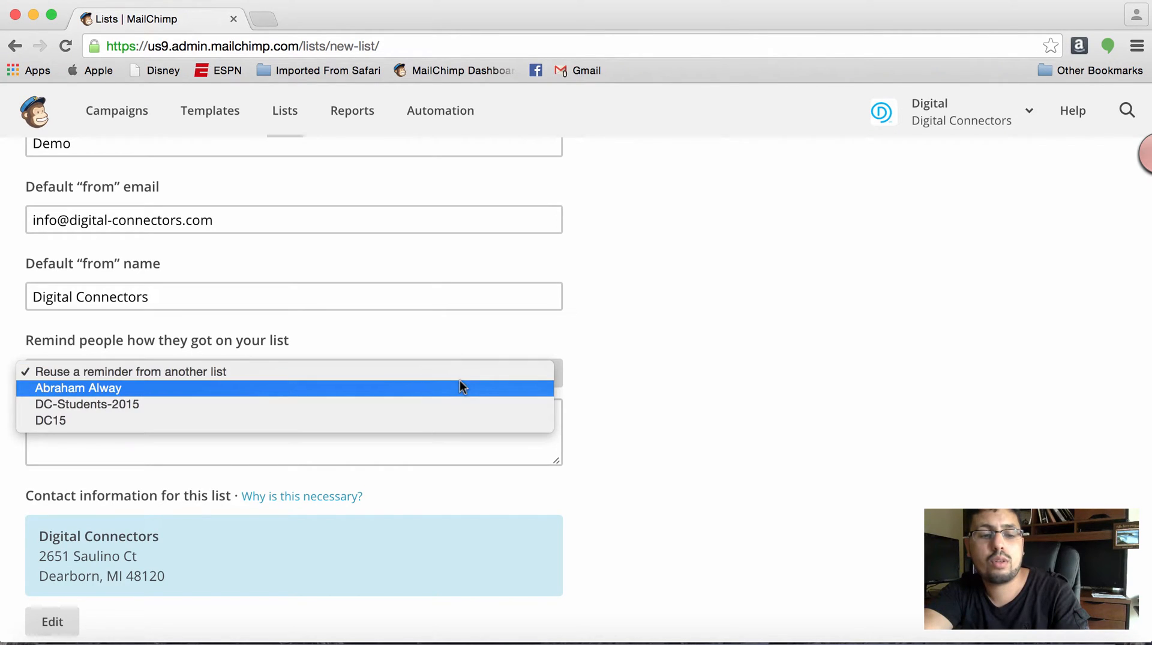
click(433, 402)
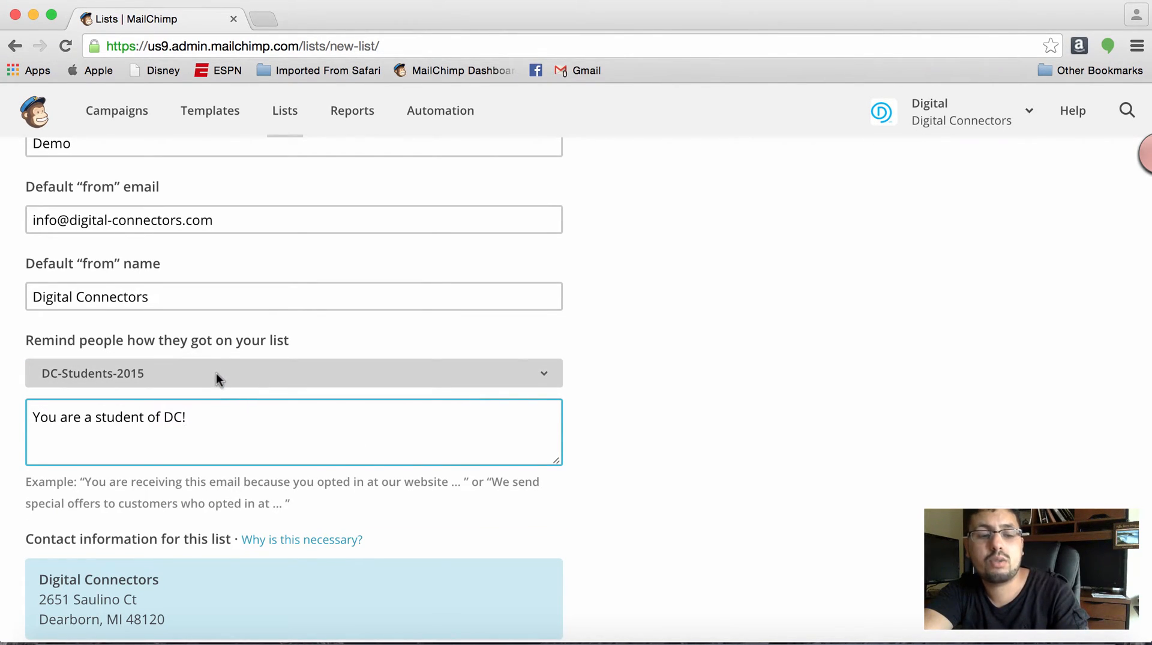
- Review the list's contact information and notification options, leave all notifications off, and save the new list
scroll(309, 452, down, 4)
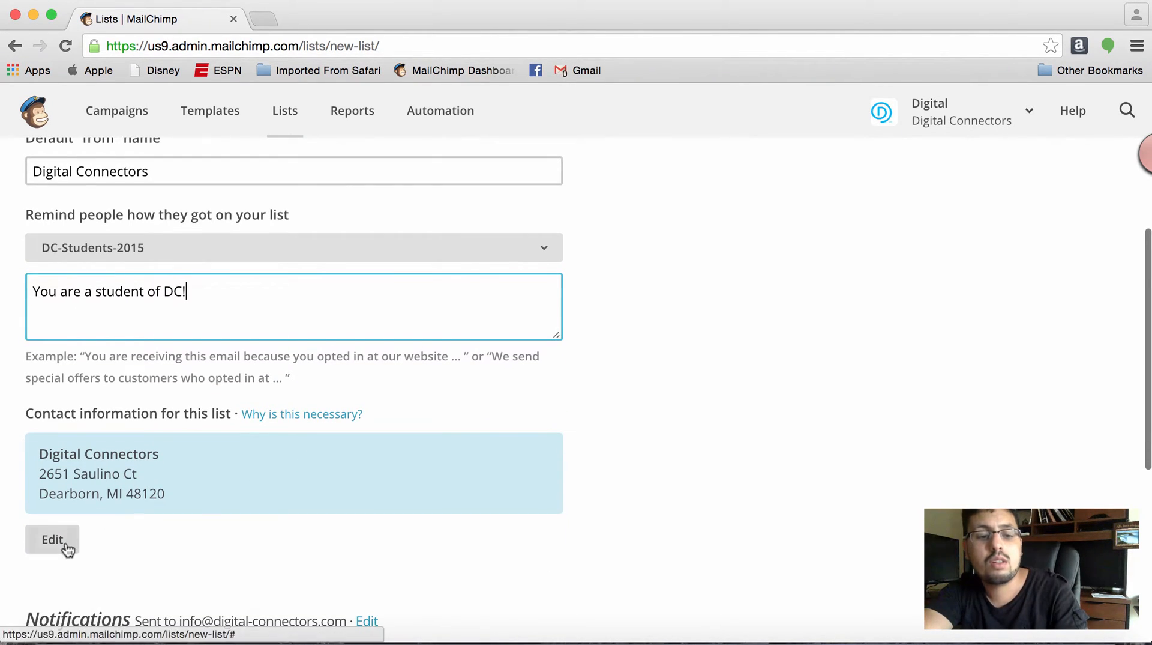
scroll(198, 521, down, 10)
scroll(198, 515, down, 2)
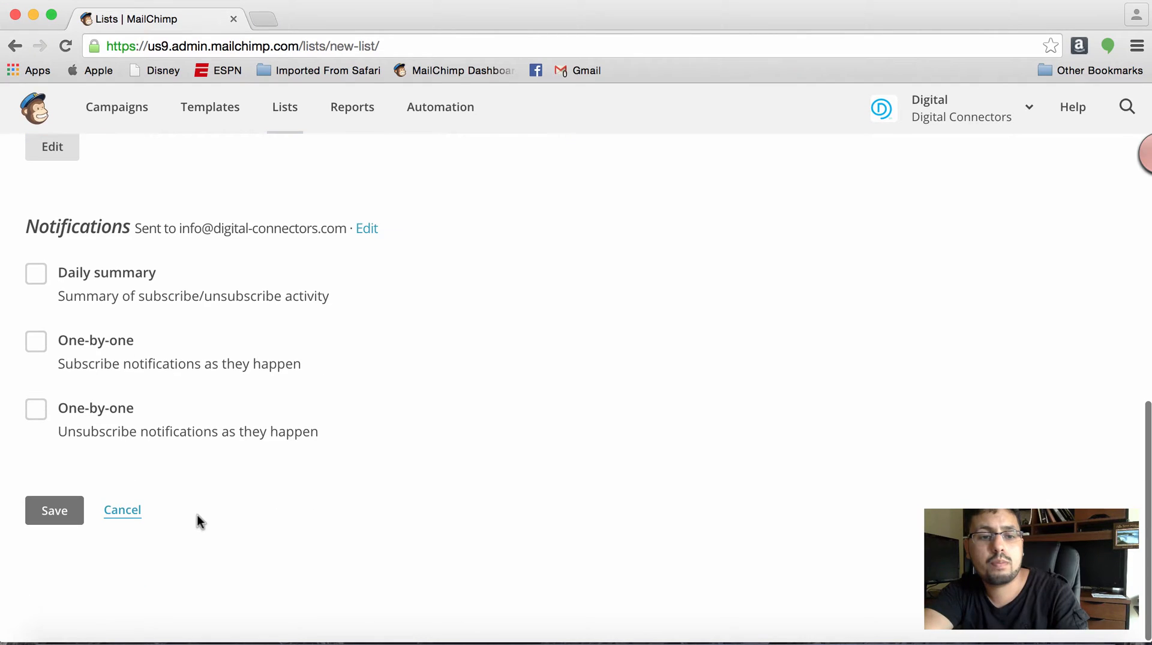
click(54, 519)
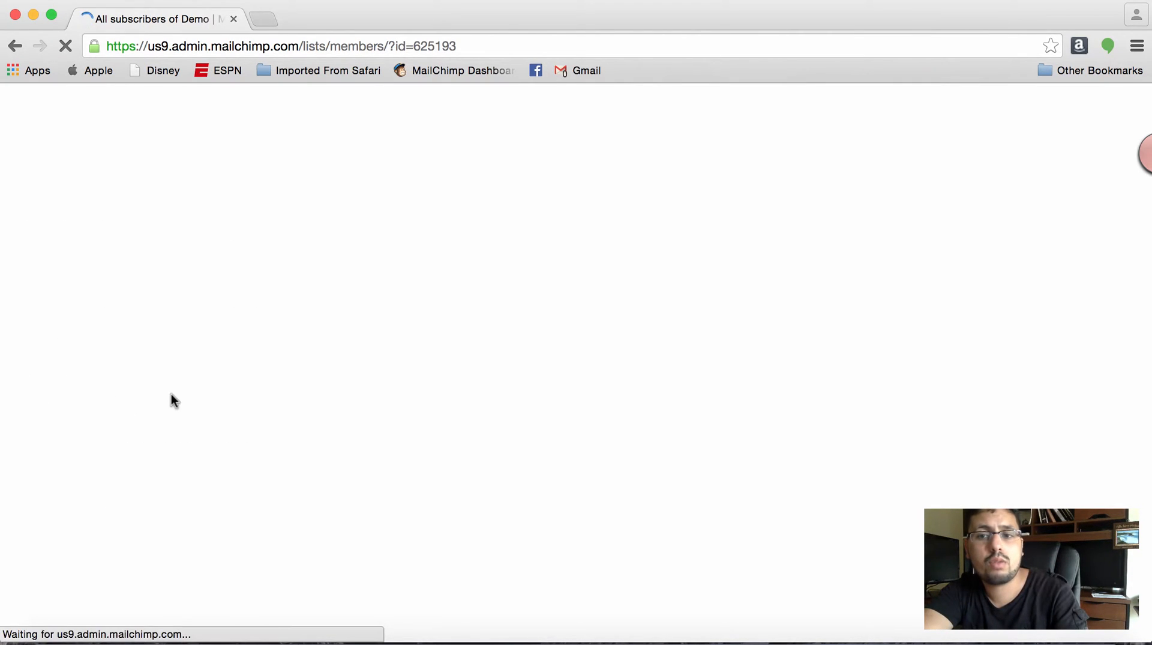
- Look over the Demo list's subscriber page and open the import of subscribers into the list
scroll(305, 436, down, 2)
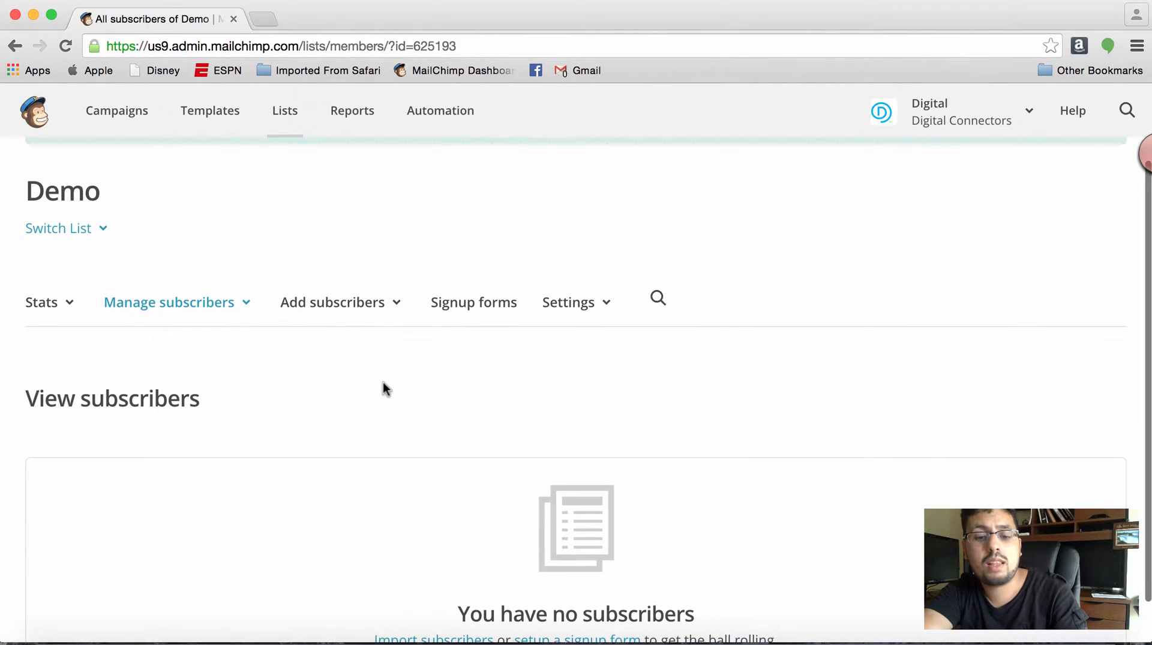
scroll(383, 382, down, 1)
scroll(383, 382, left, 2)
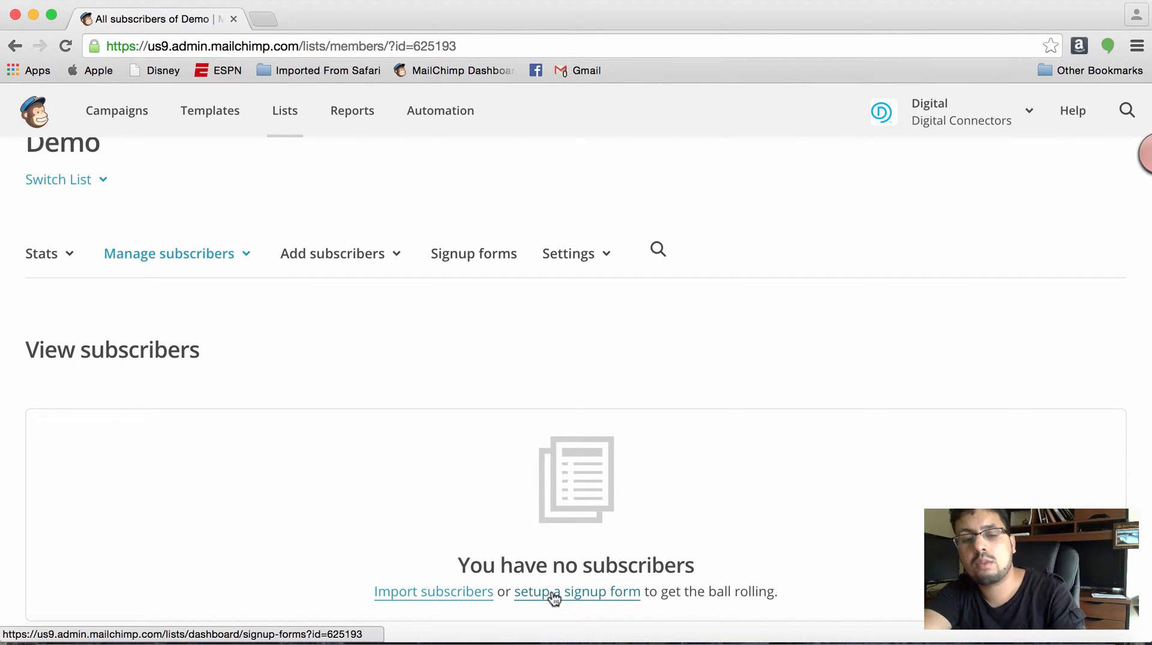
click(334, 255)
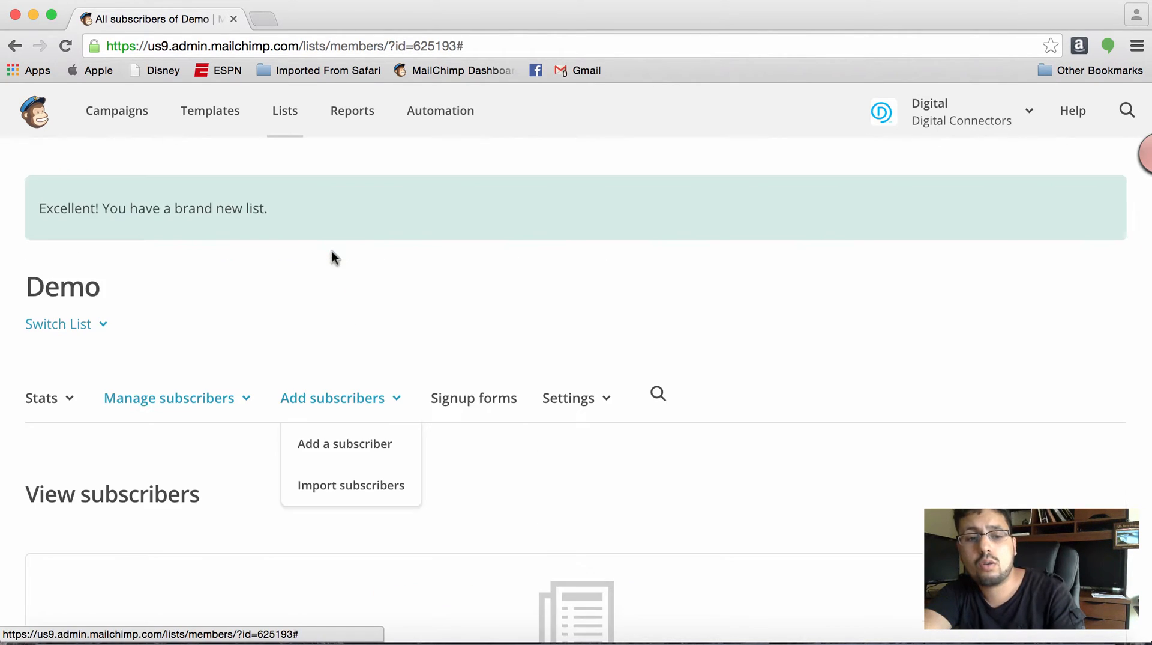
click(356, 484)
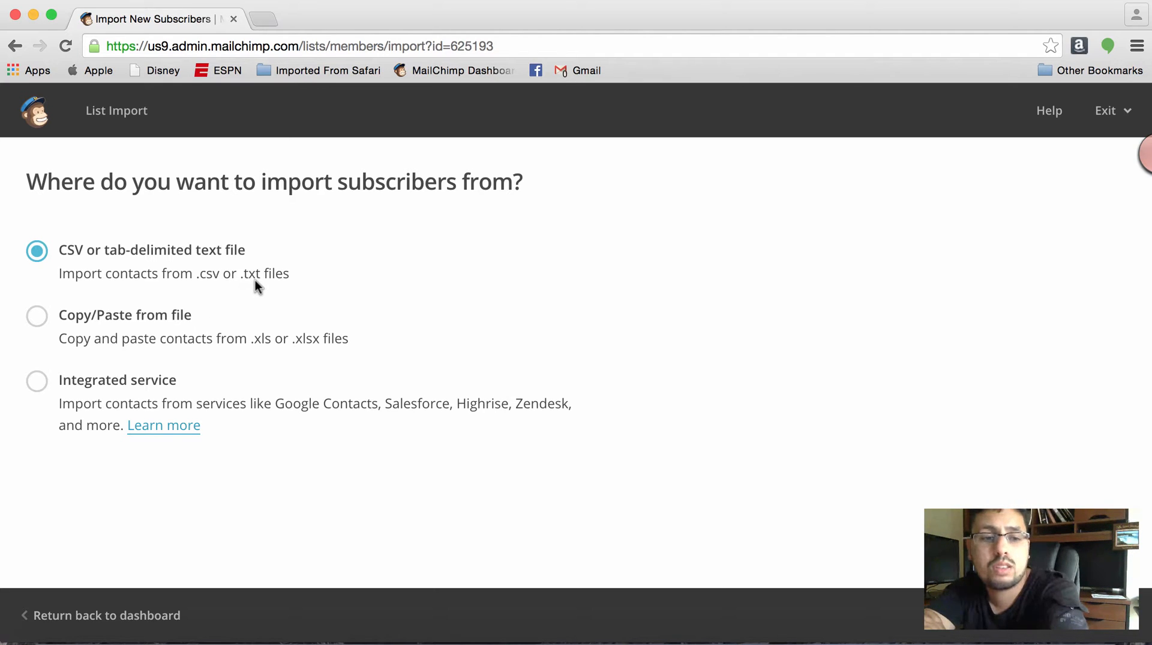
- Review the subscriber import sources, including file, copy/paste and integrated services, and leave the import without importing anything
click(170, 317)
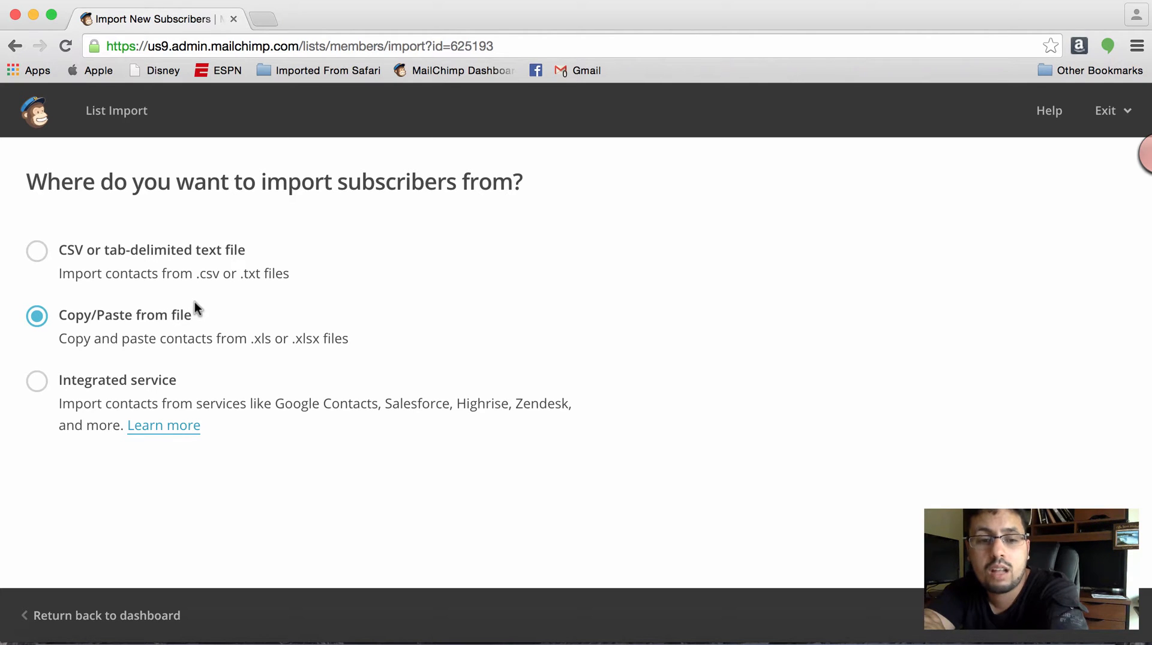
click(168, 385)
scroll(290, 409, down, 1)
scroll(290, 409, down, 5)
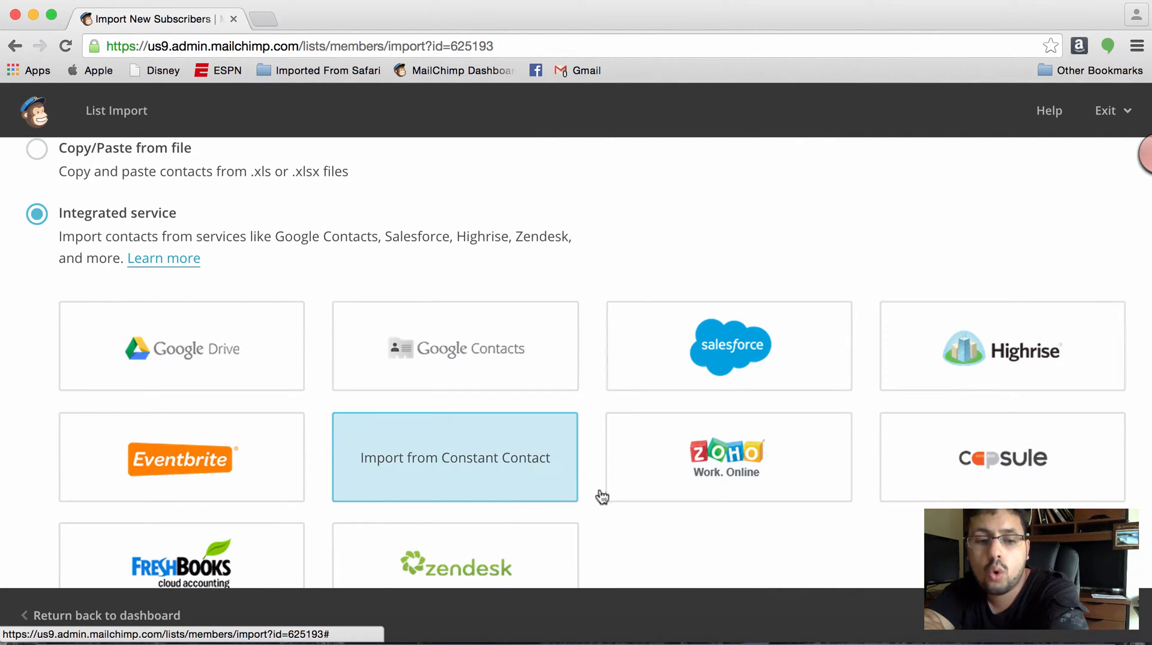
scroll(544, 432, down, 5)
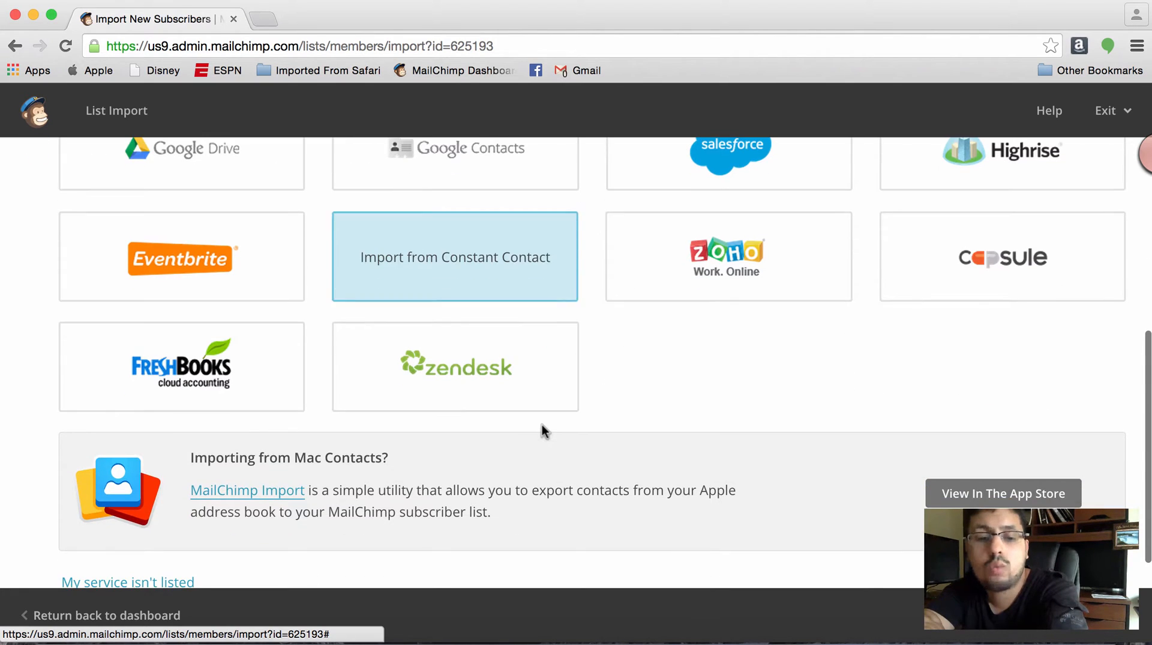
scroll(543, 429, up, 8)
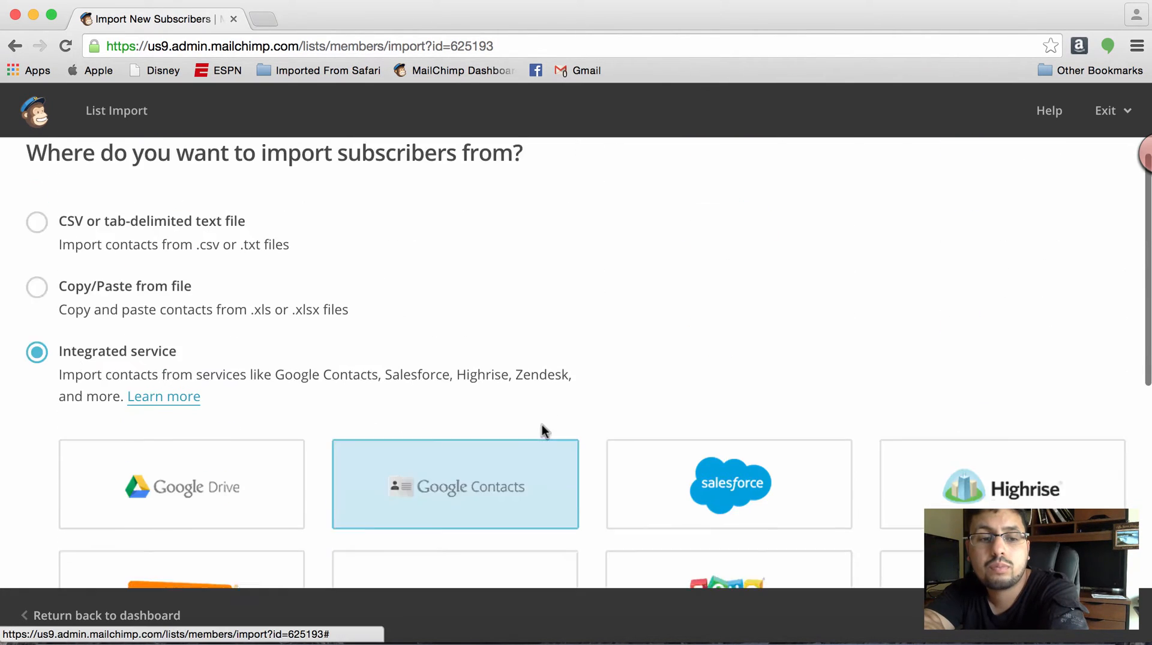
scroll(545, 450, down, 9)
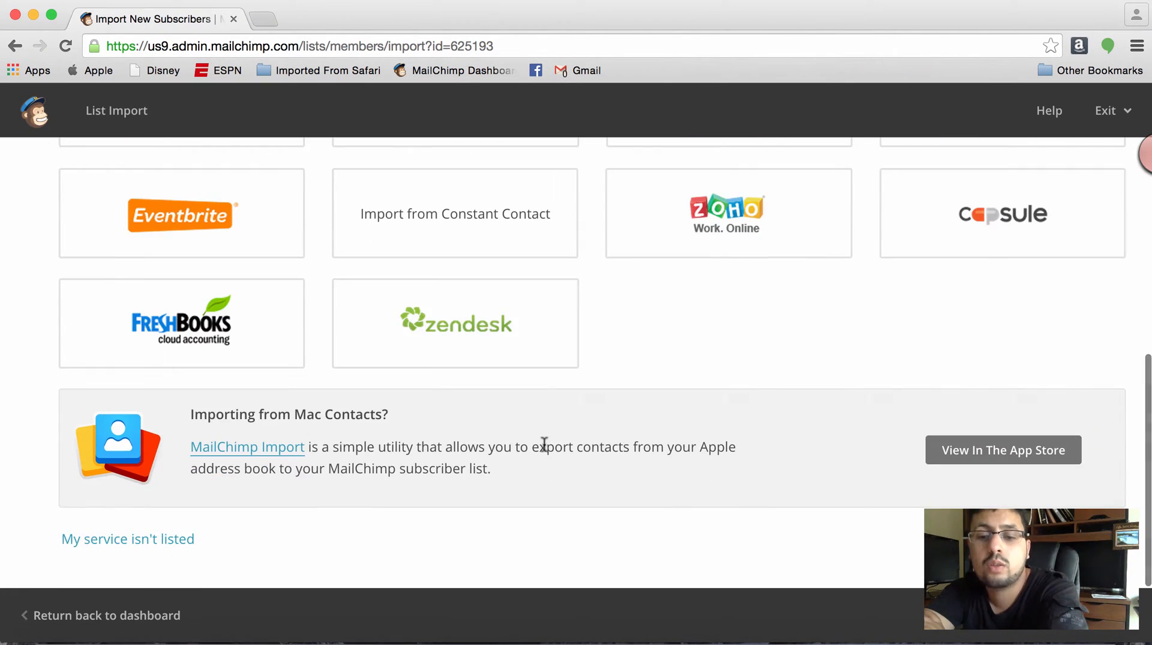
scroll(544, 444, up, 4)
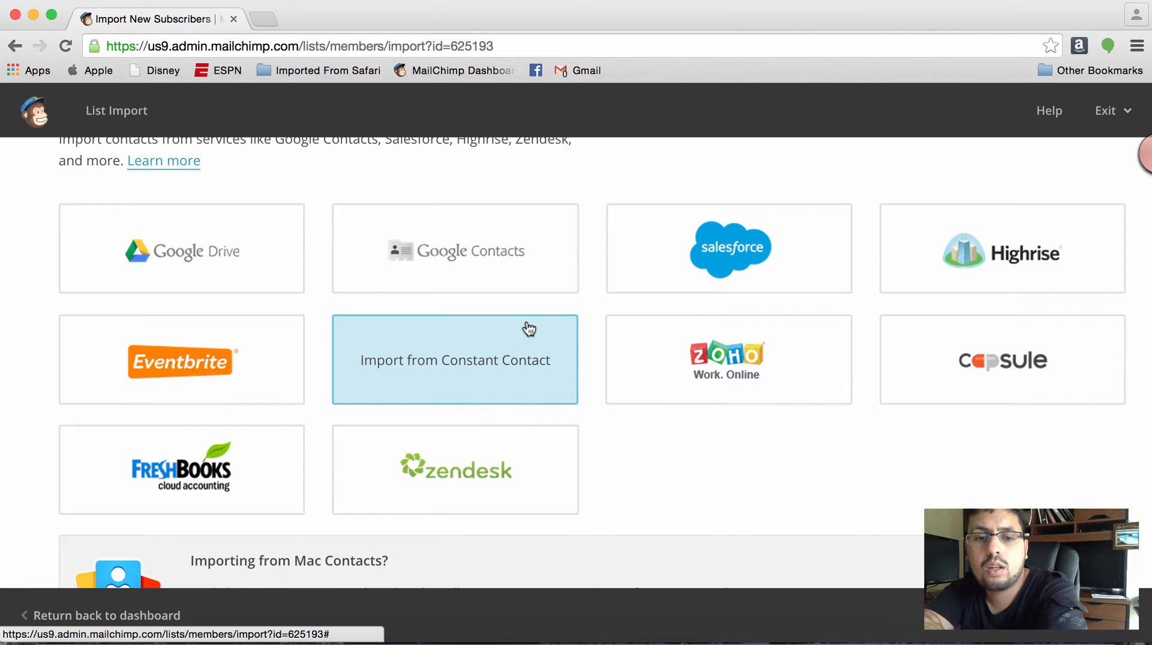
scroll(528, 327, up, 5)
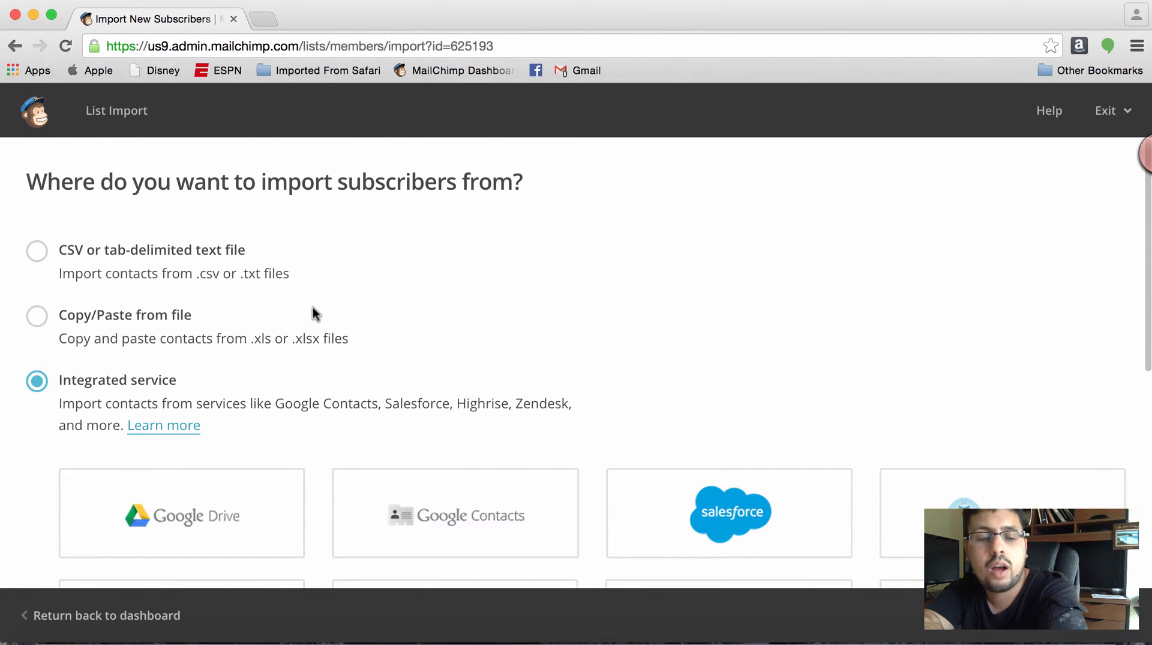
click(199, 269)
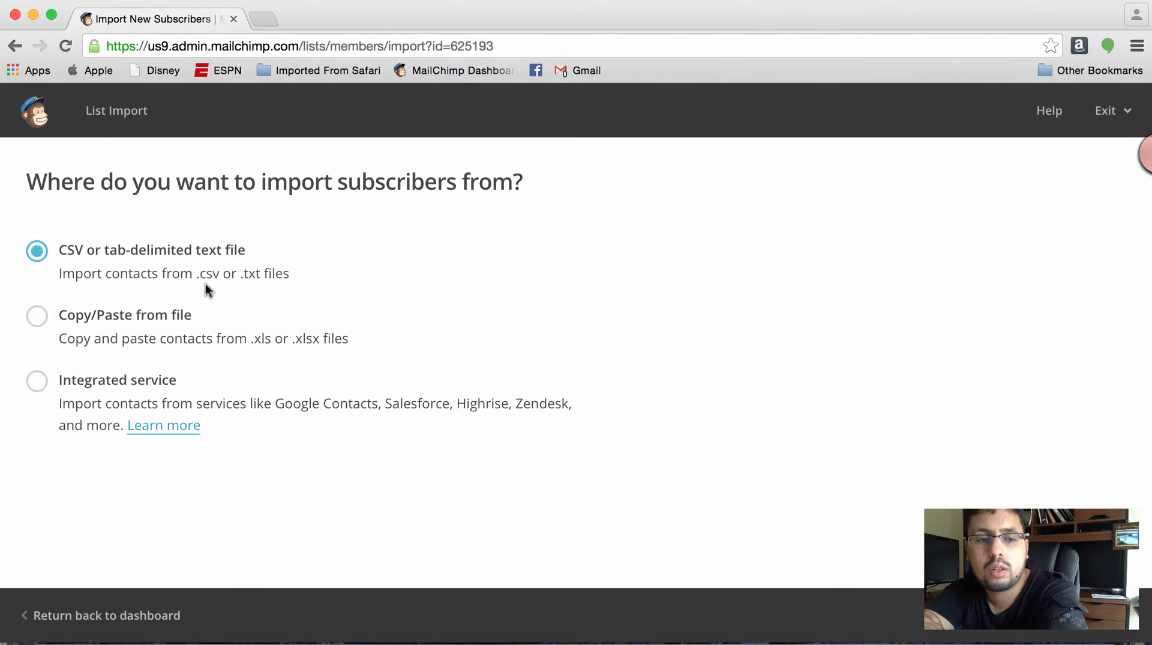
click(202, 318)
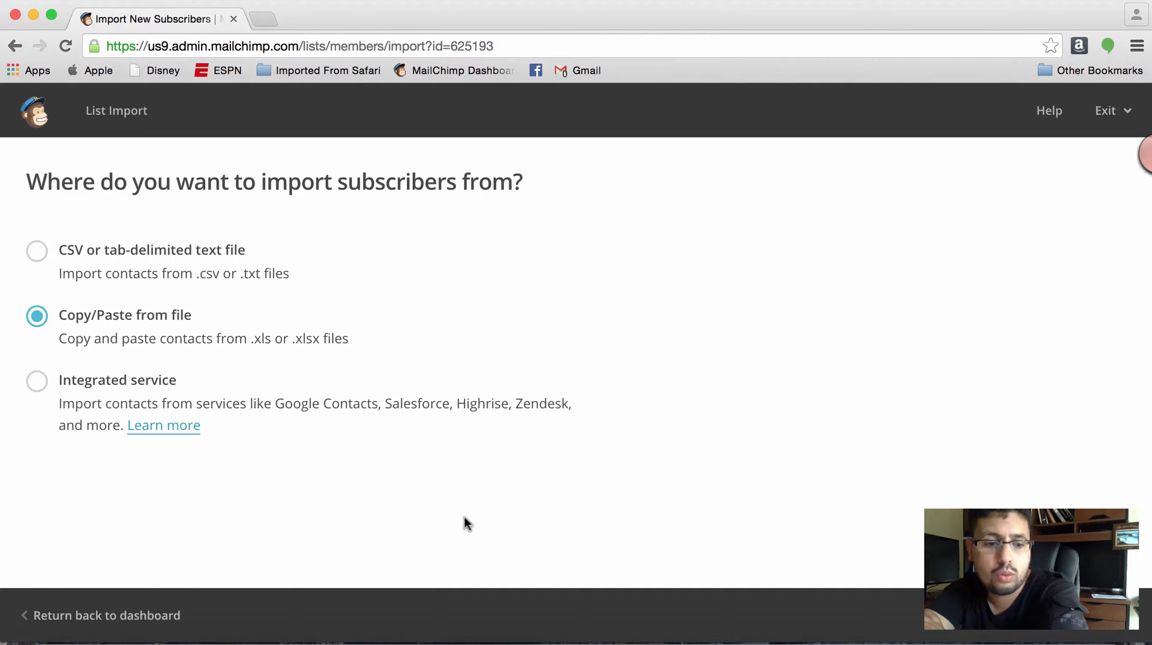
click(144, 613)
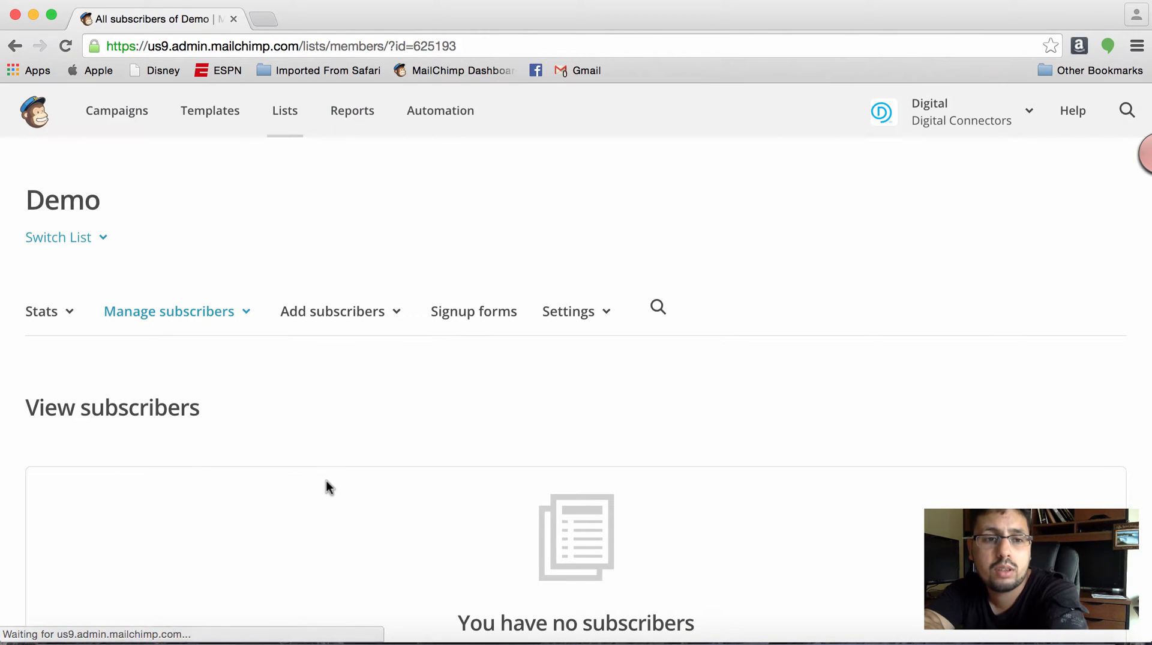
- Start adding a single subscriber to the Demo list and enter the subscriber's email address
click(336, 323)
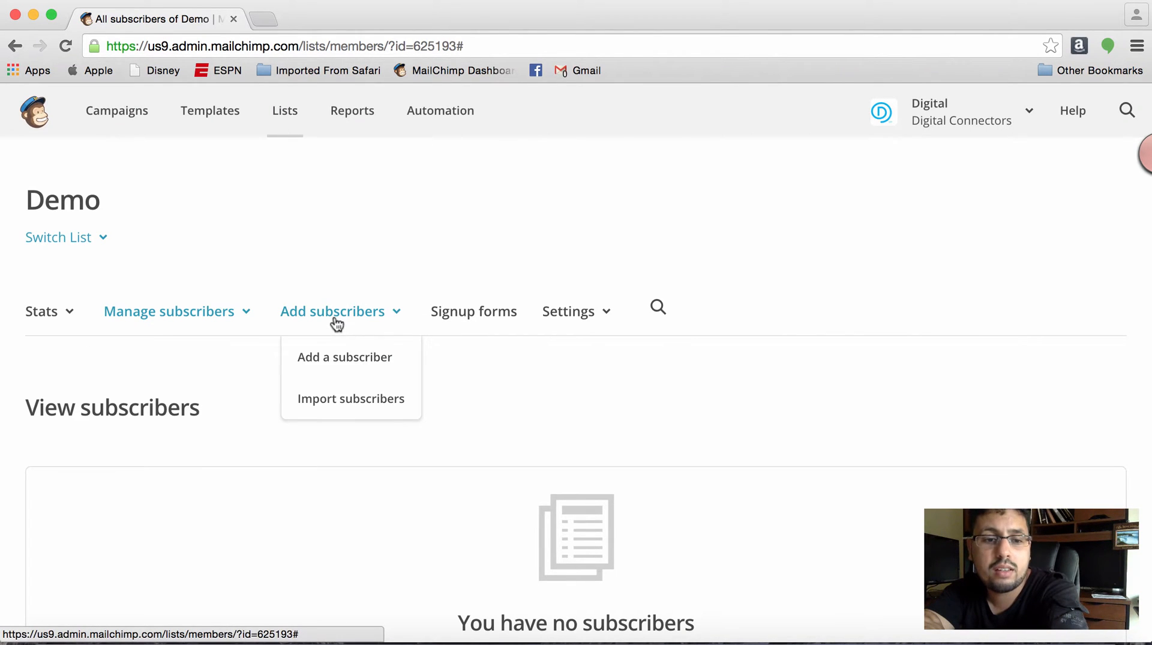
click(336, 357)
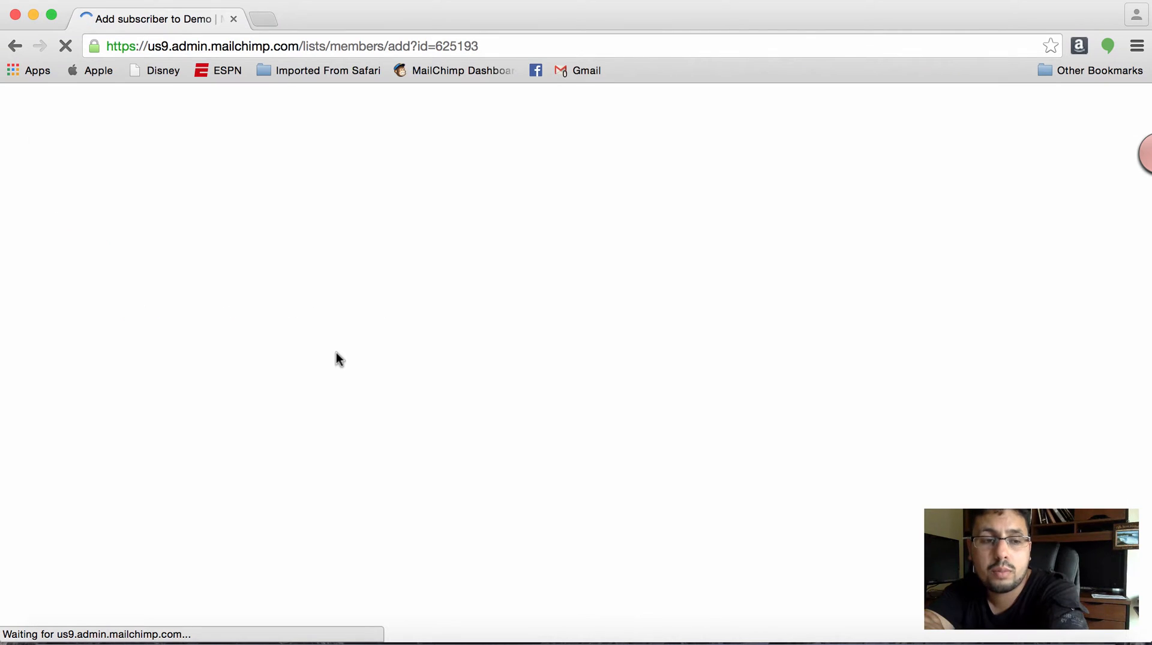
scroll(336, 354, down, 5)
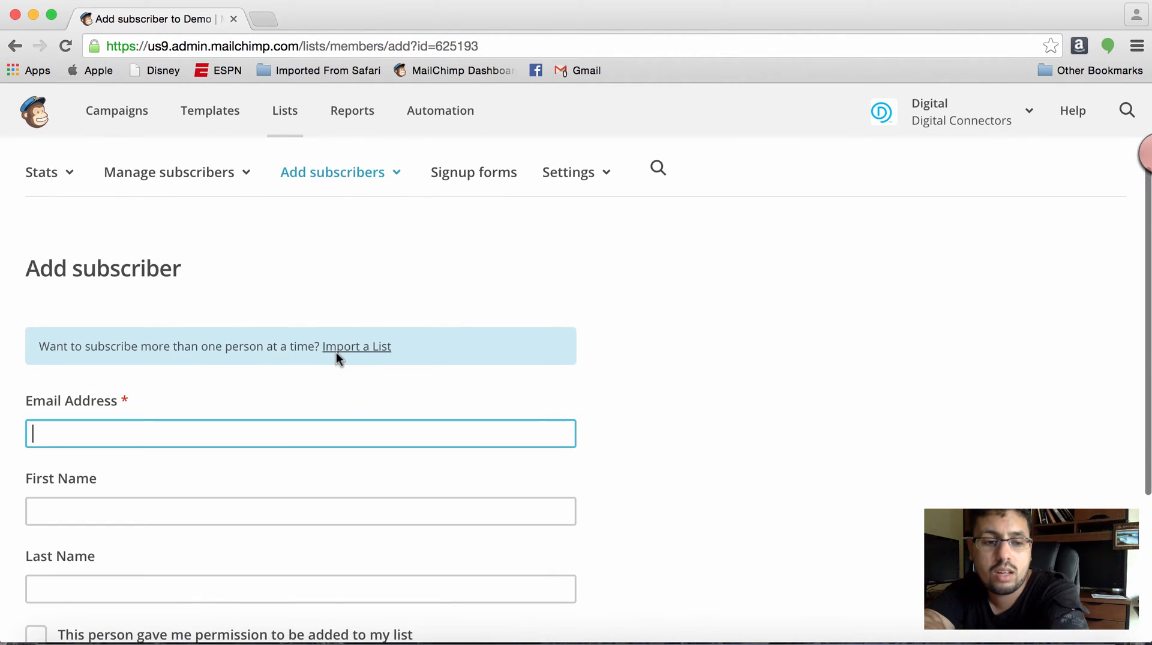
text(ad)
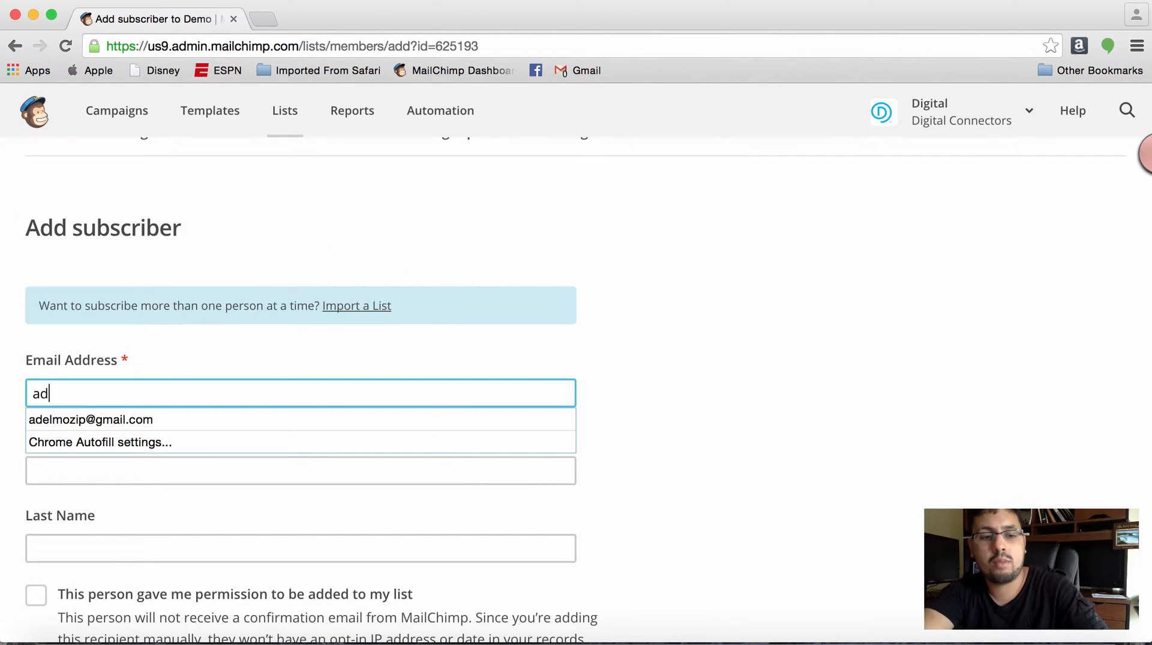
click(303, 419)
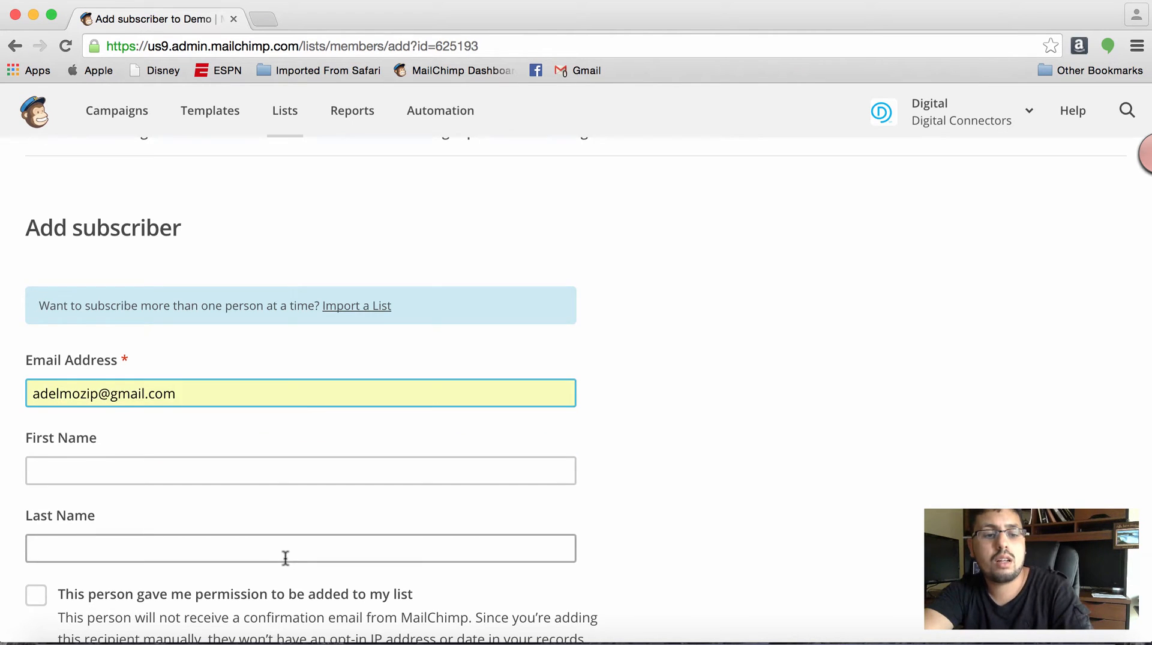
- Fill in the new subscriber's first name and last name
scroll(286, 561, down, 5)
click(229, 291)
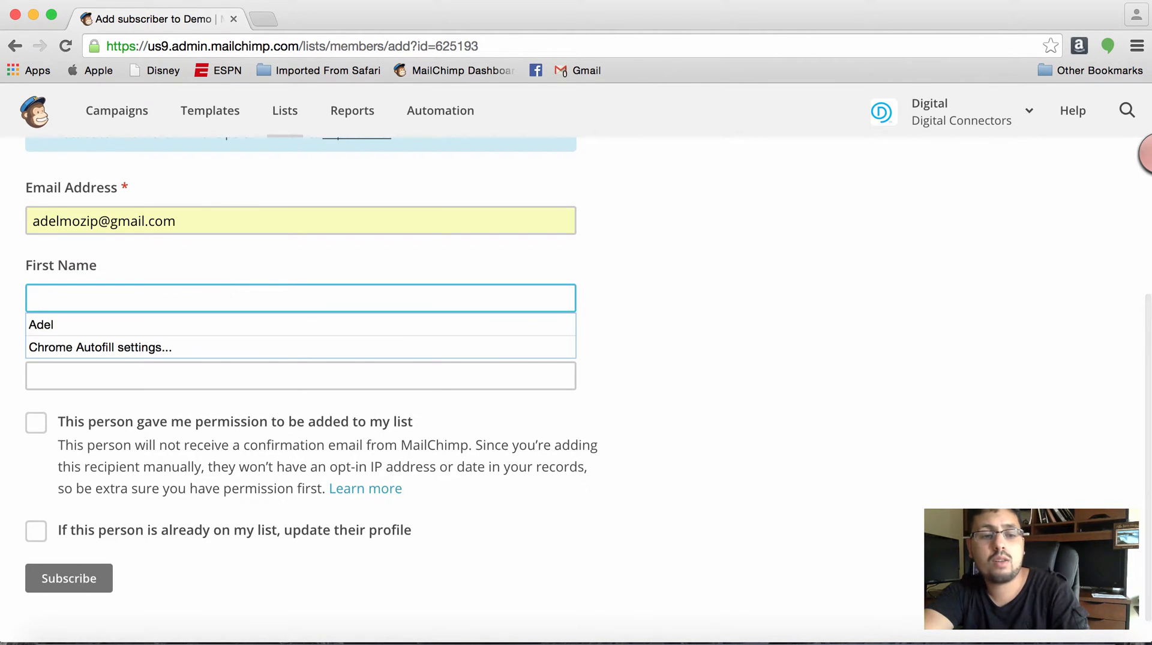
key(Tab)
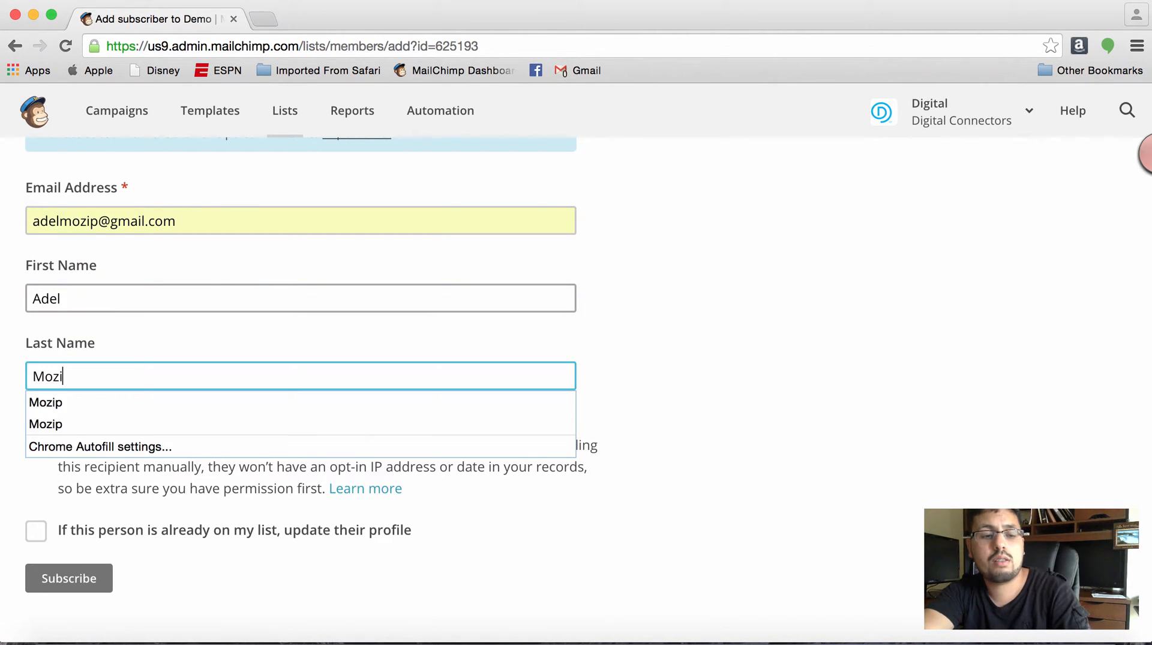
key(Tab)
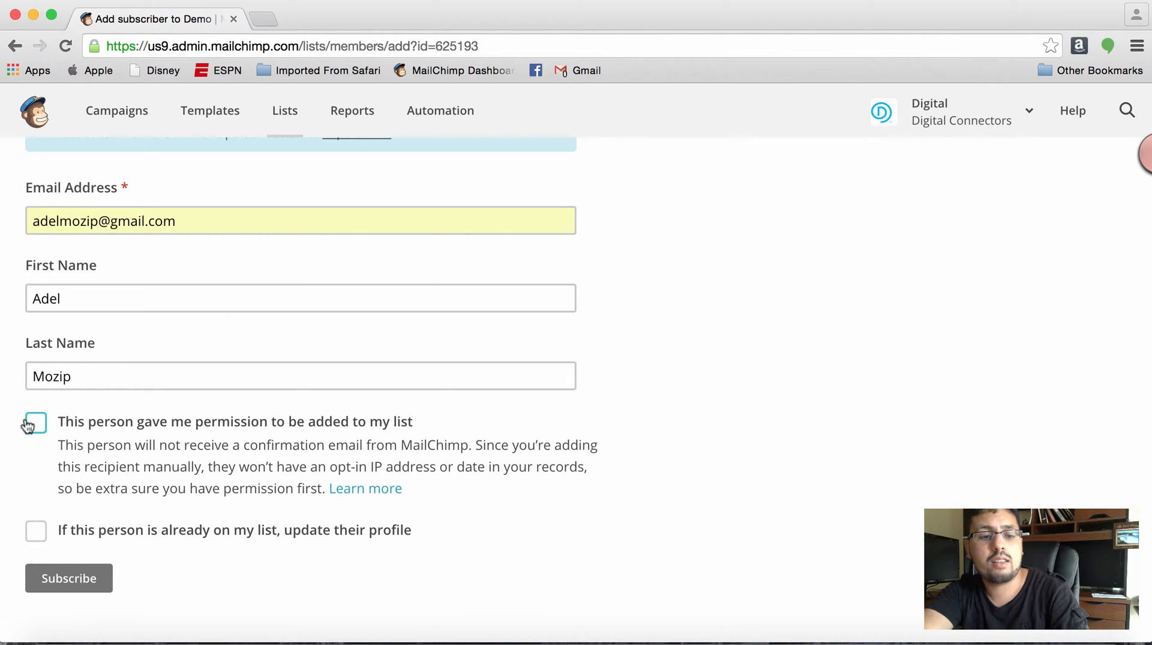
- Confirm that the person gave permission to be added and subscribe them to the Demo list
click(29, 425)
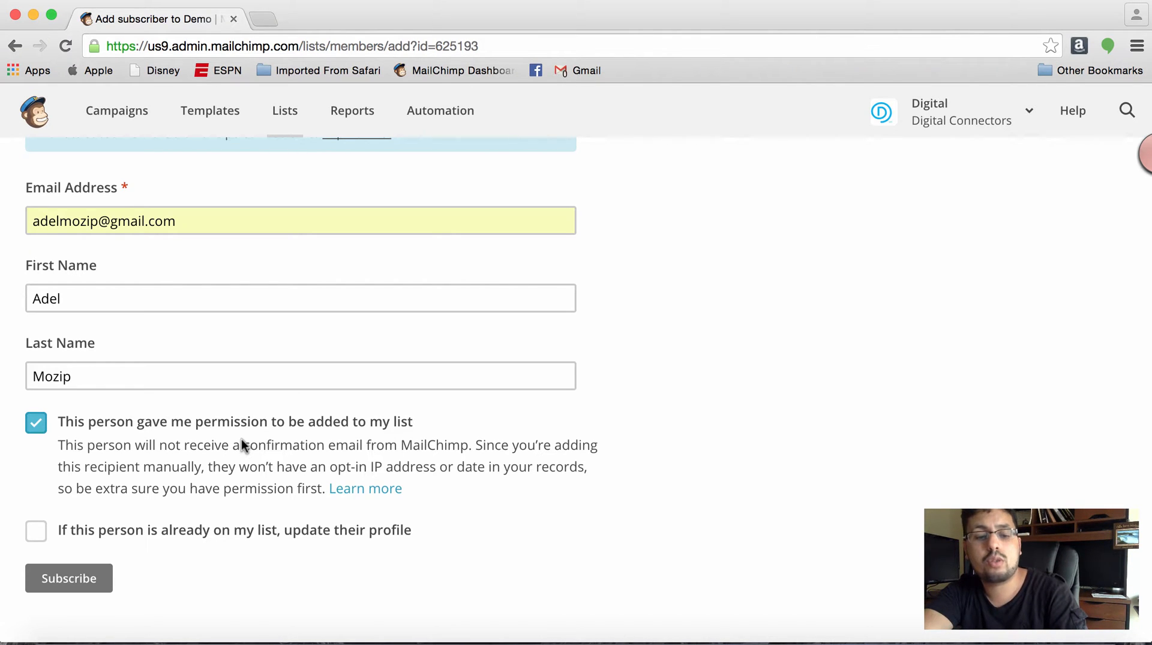
click(97, 576)
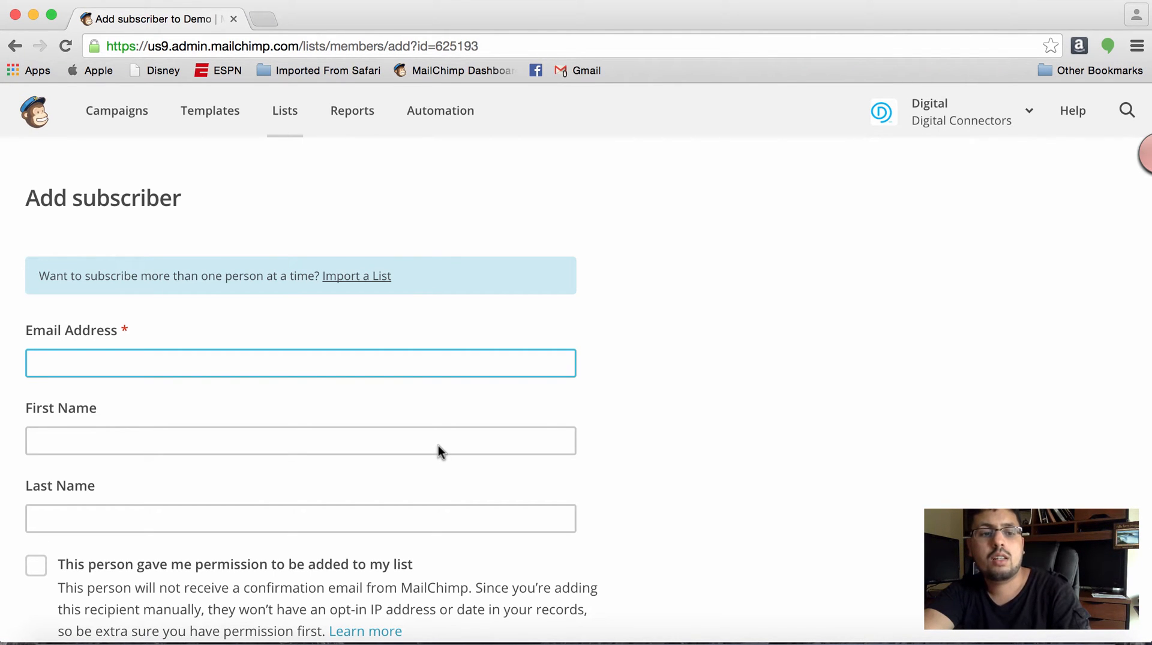
scroll(441, 451, up, 3)
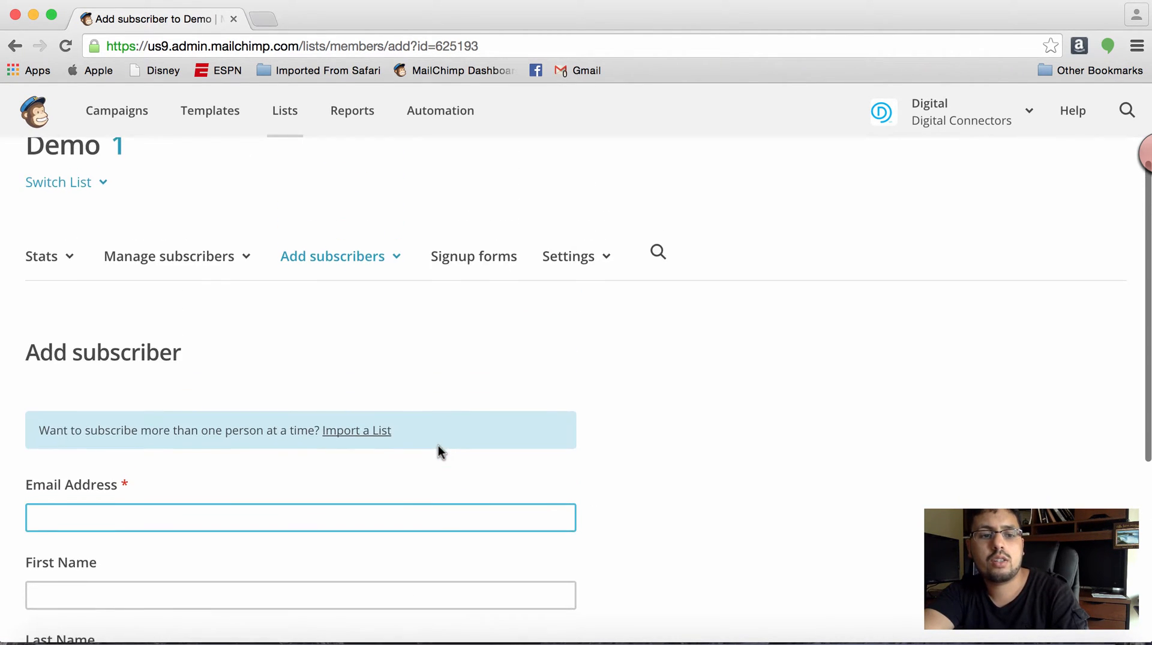
scroll(441, 451, down, 4)
scroll(441, 452, down, 2)
scroll(441, 452, up, 7)
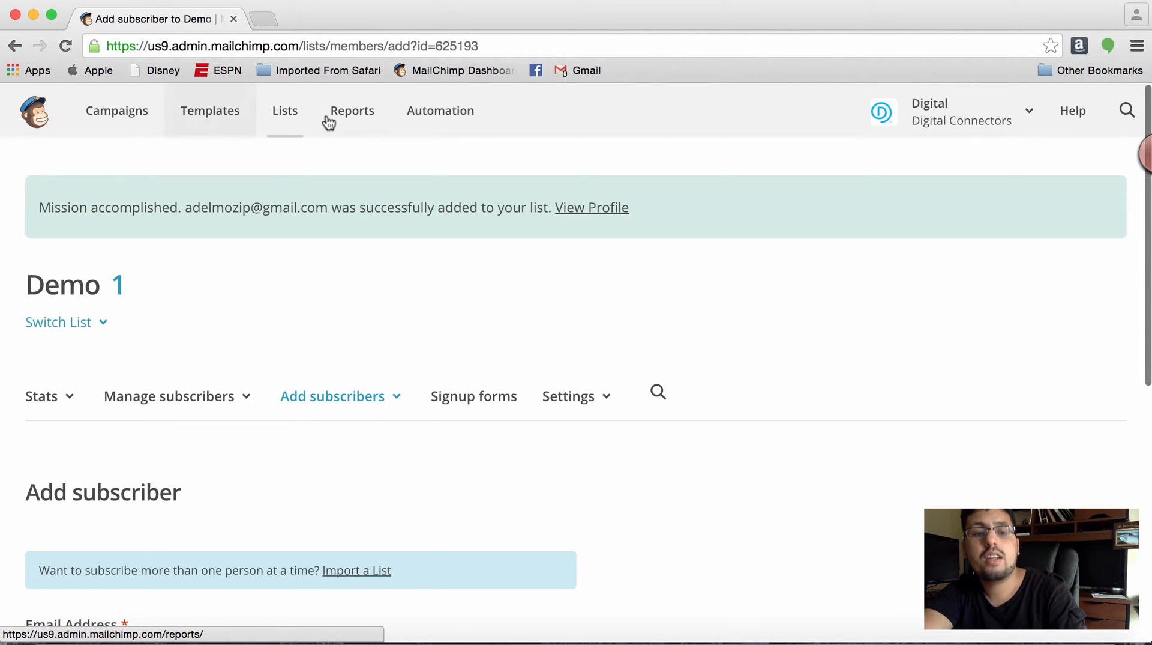
- Create a new Regular Campaign from the Campaigns page
click(114, 116)
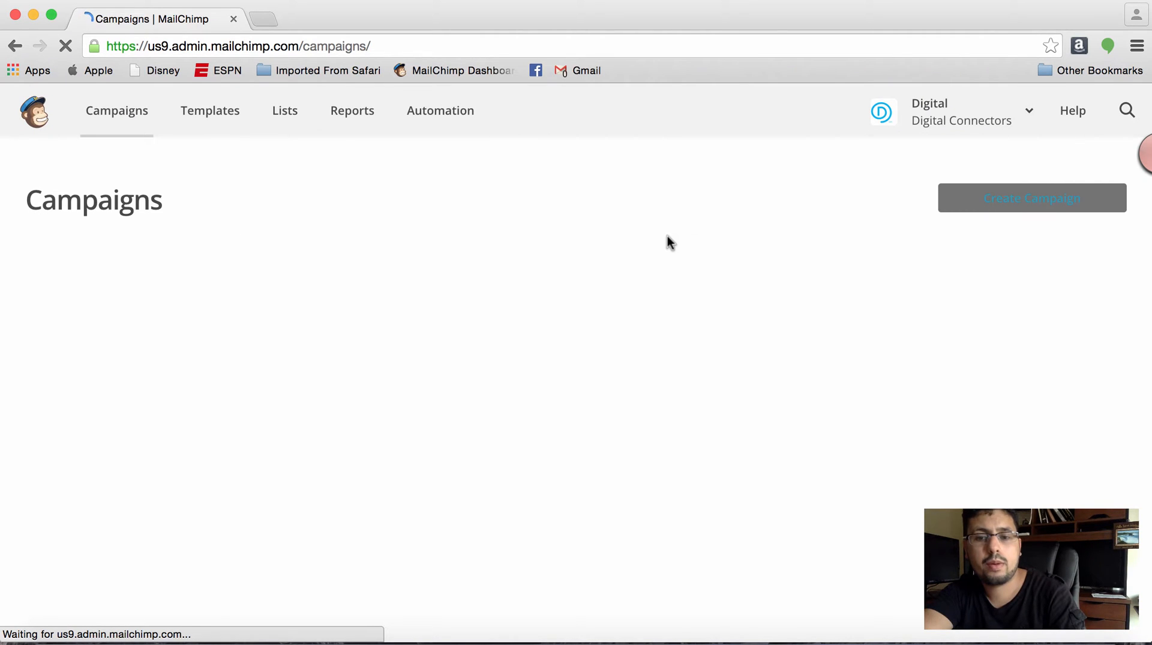
click(1007, 207)
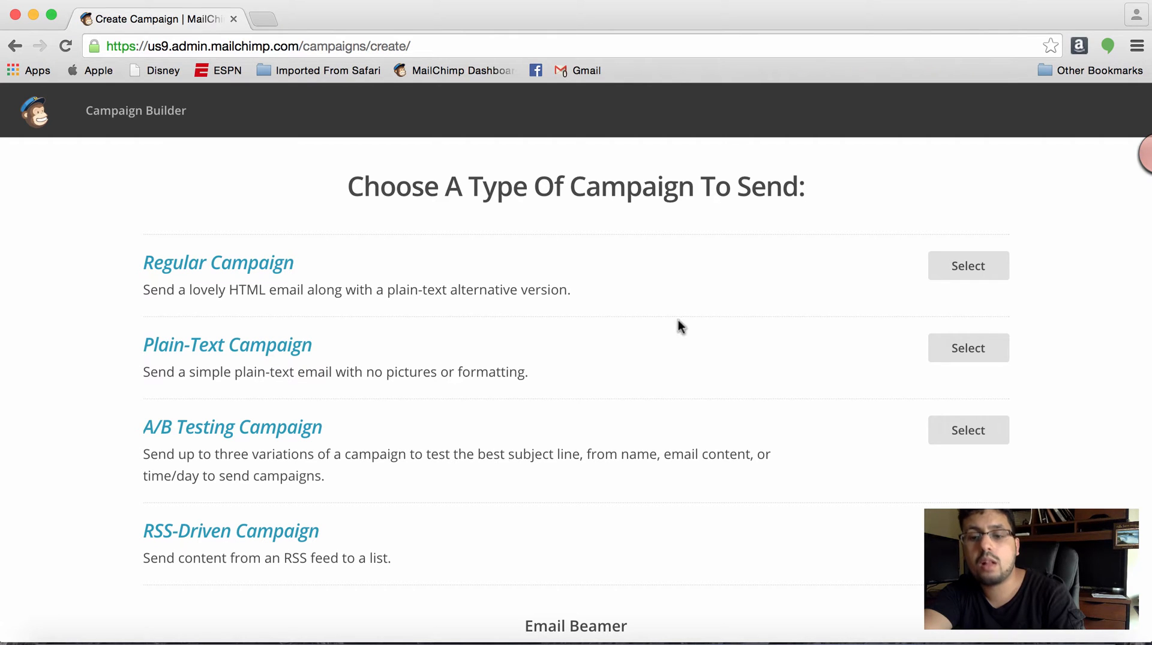
click(986, 264)
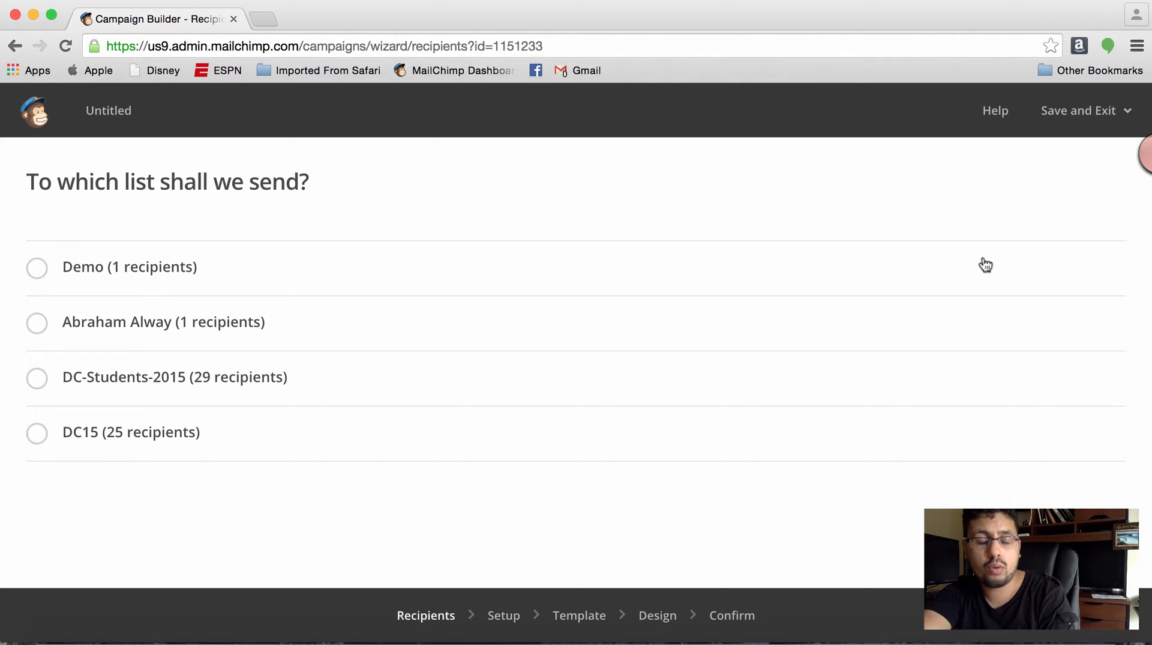
- Select the Demo list as recipients, try its saved segment and group or new segment options, and set it to send to the entire list
click(150, 265)
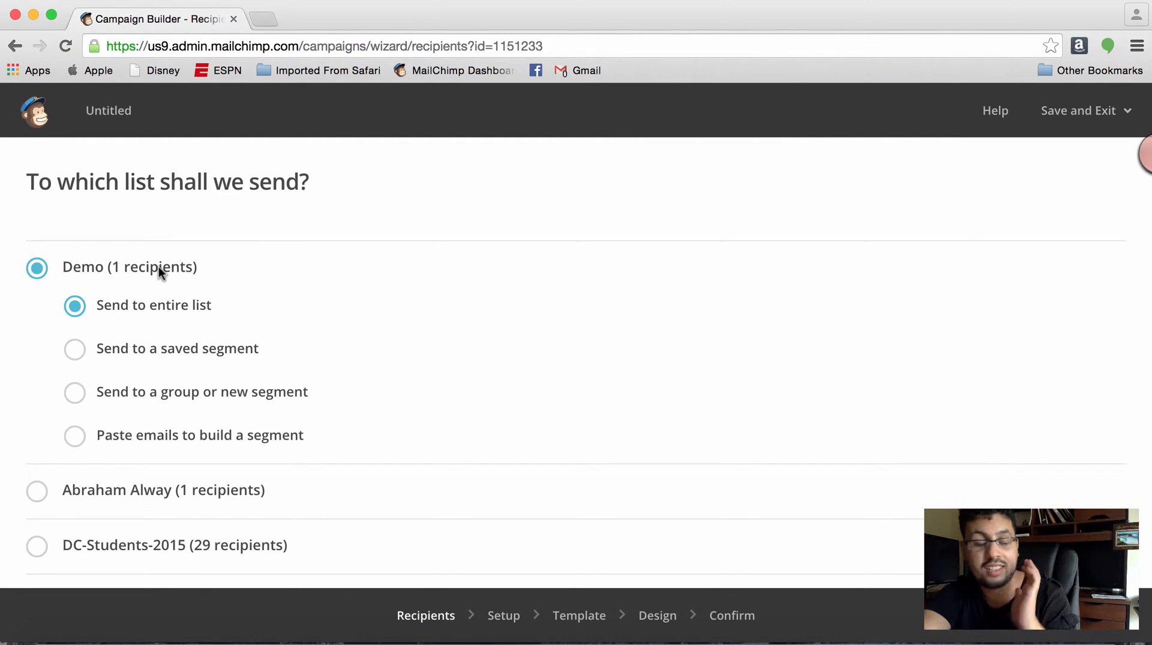
click(199, 349)
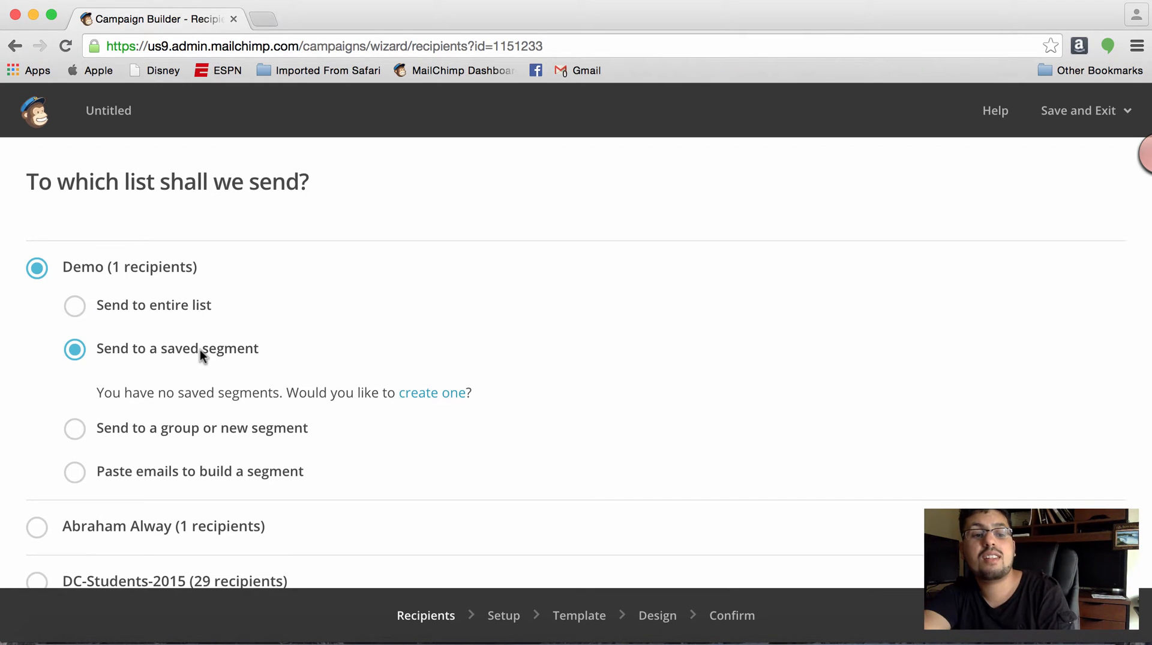
click(186, 430)
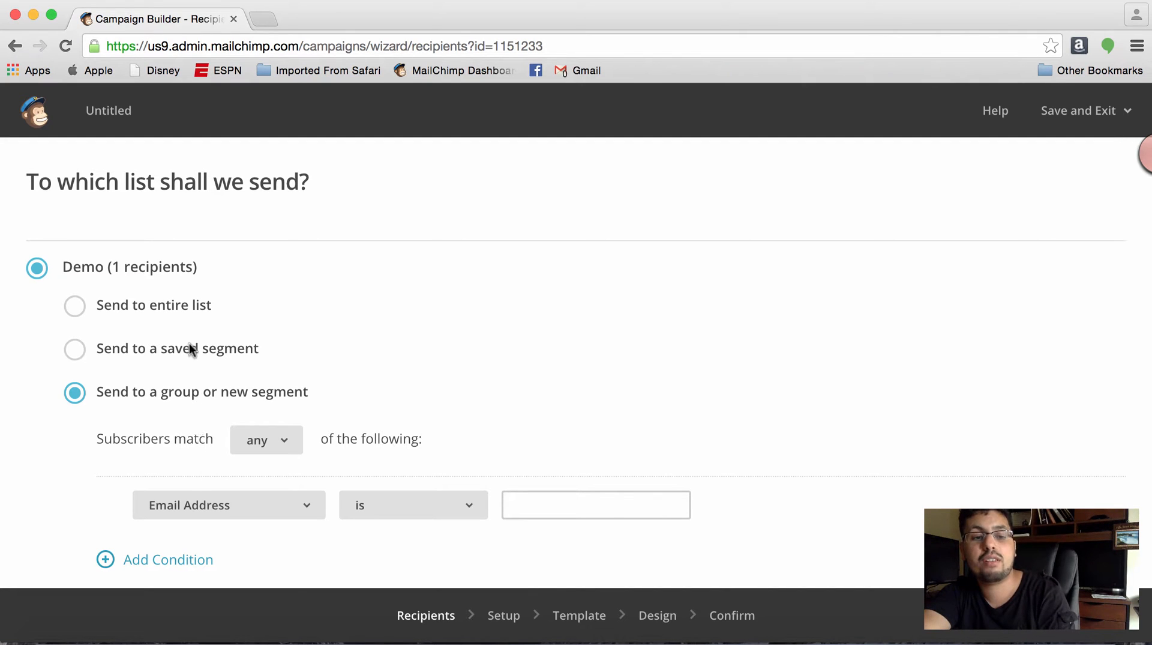
click(174, 304)
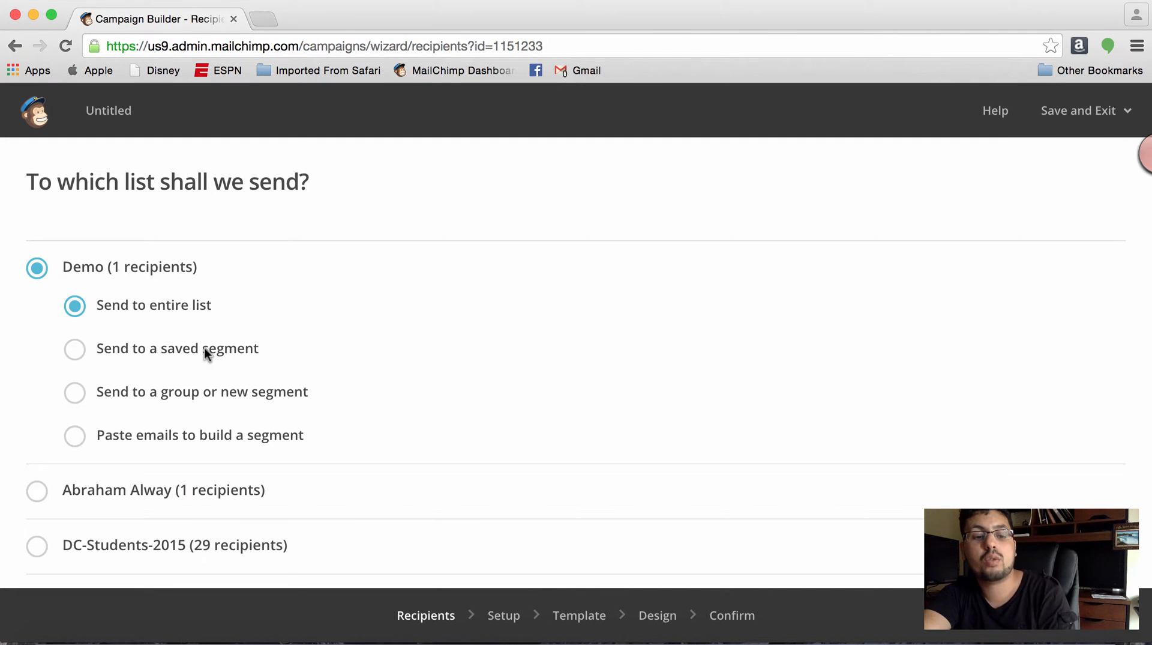
- Select the DC-Students-2015 list as recipients, try its saved segment option, and choose sending to a group or new segment
scroll(204, 347, down, 2)
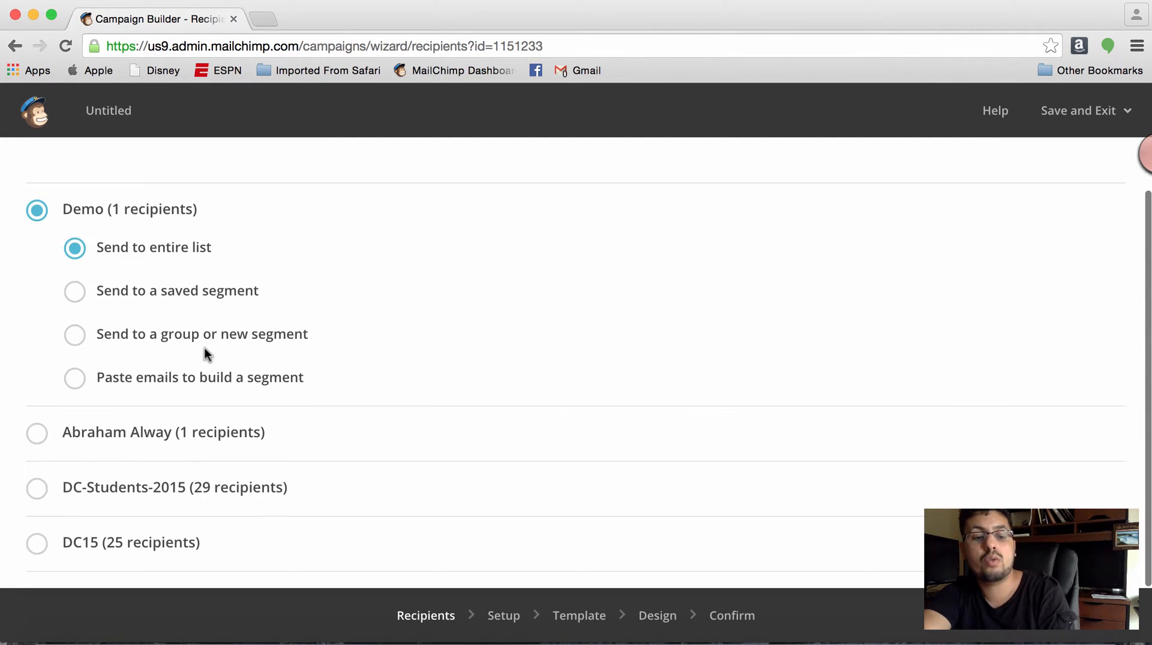
click(164, 490)
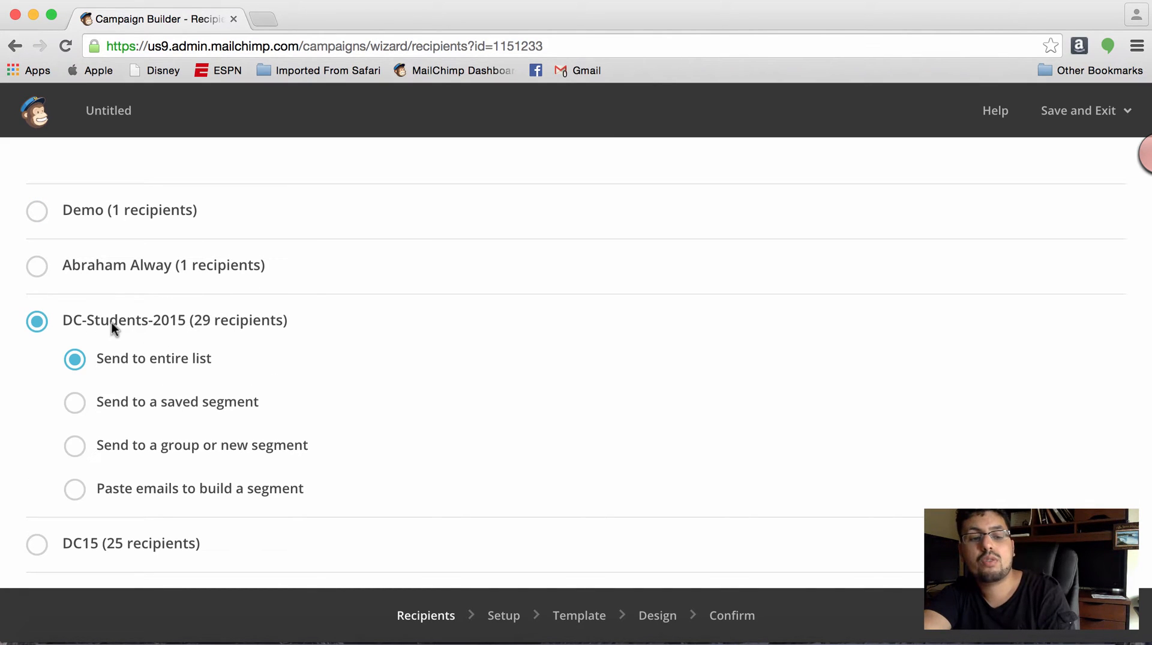
click(174, 406)
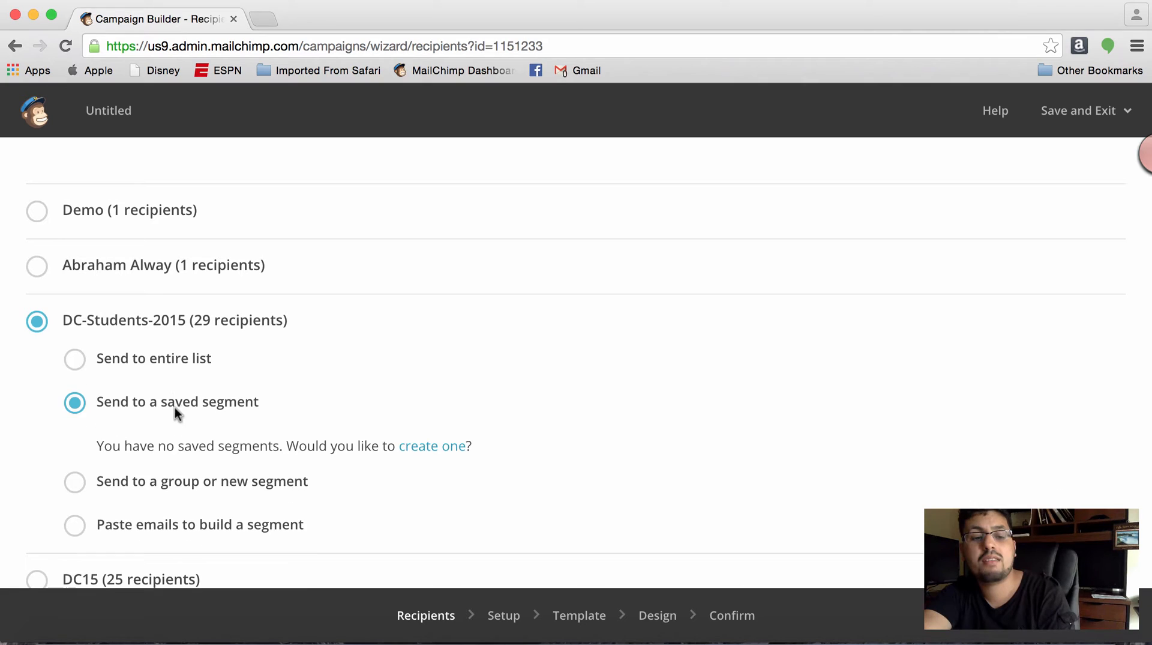
click(200, 479)
- Set the new segment's condition to Campaign Activity, clicked, Any of the Last 5 Campaigns, and refresh its recipient count
scroll(222, 487, down, 3)
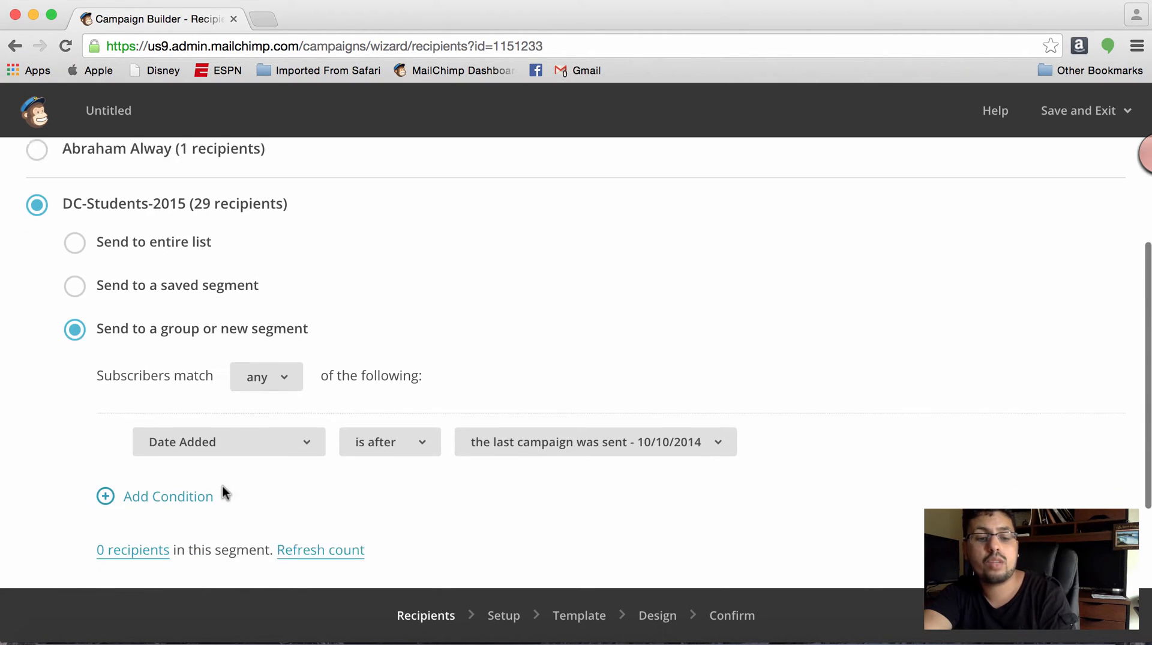
click(235, 420)
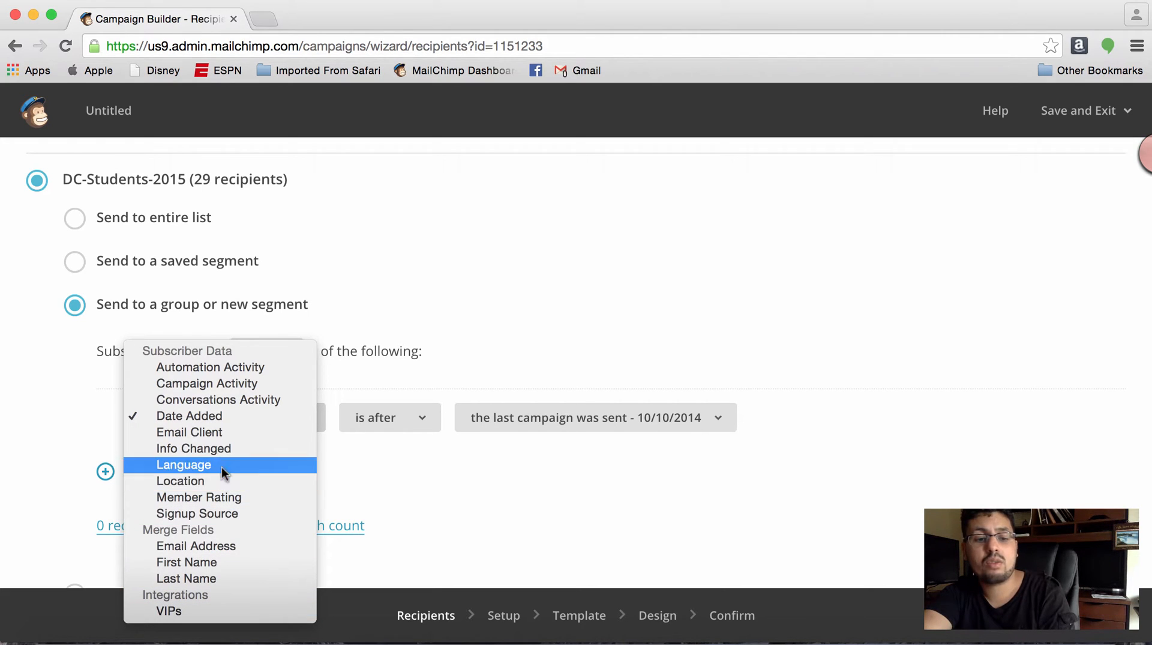
click(222, 385)
click(394, 409)
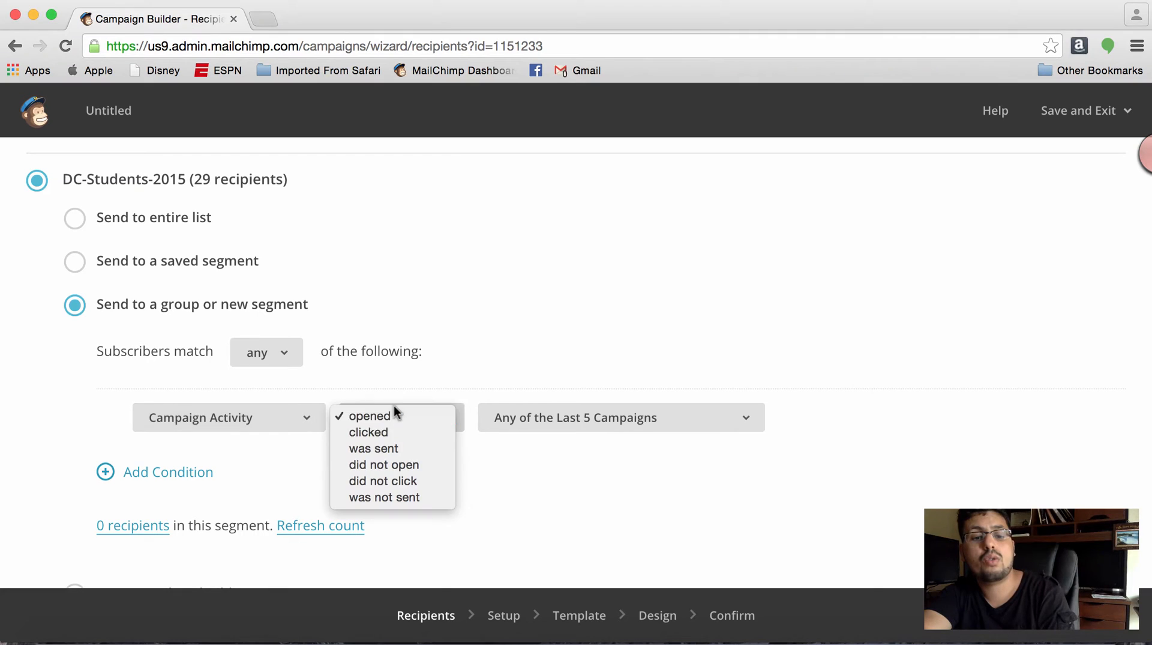
click(394, 432)
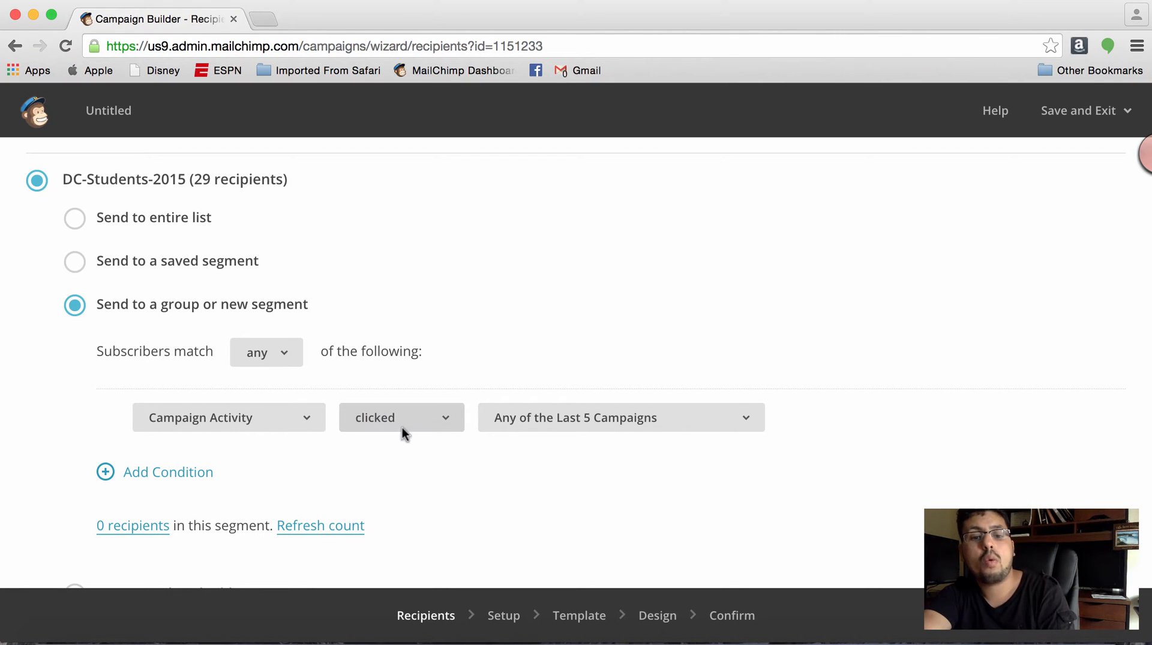
click(546, 413)
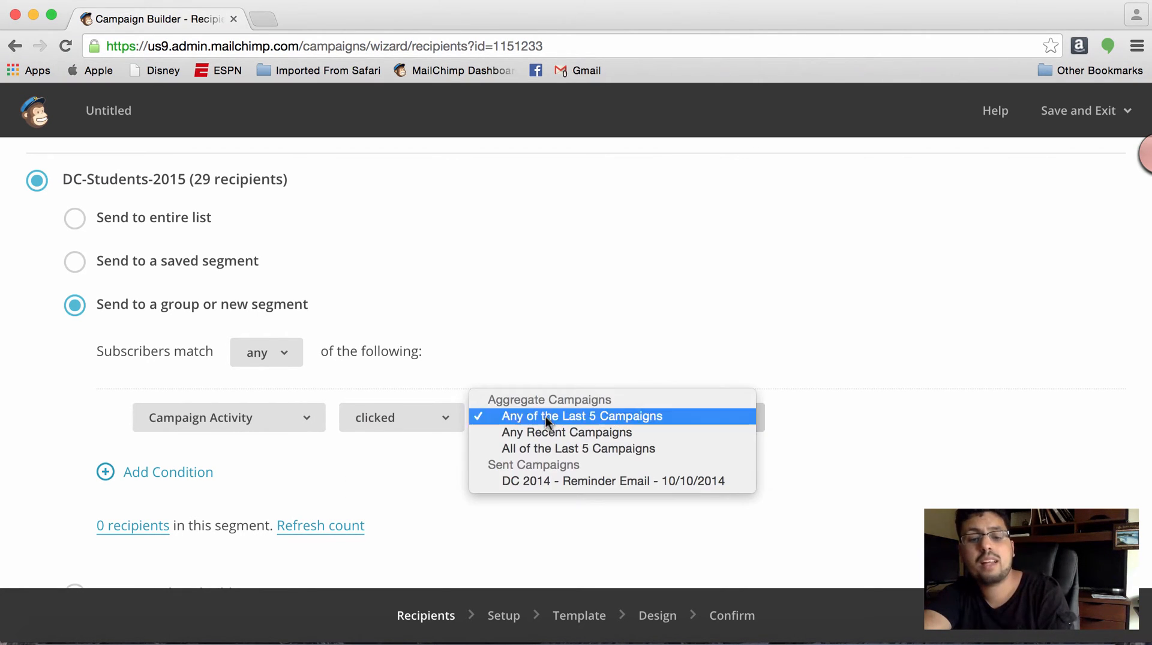
click(545, 416)
scroll(531, 469, down, 3)
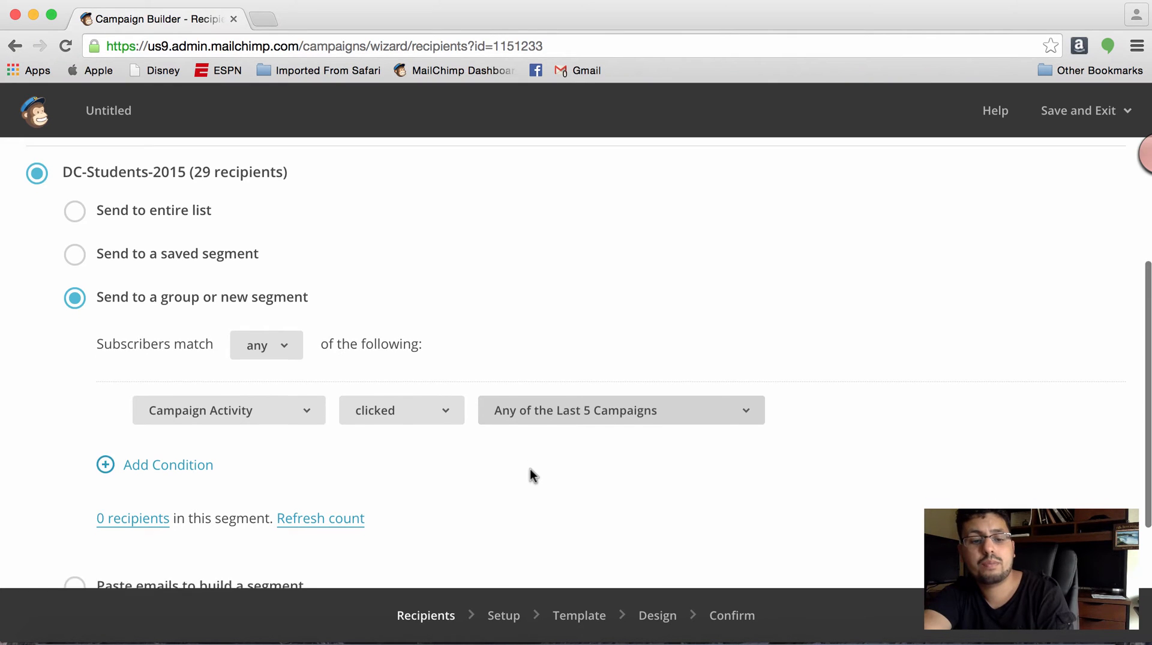
click(328, 468)
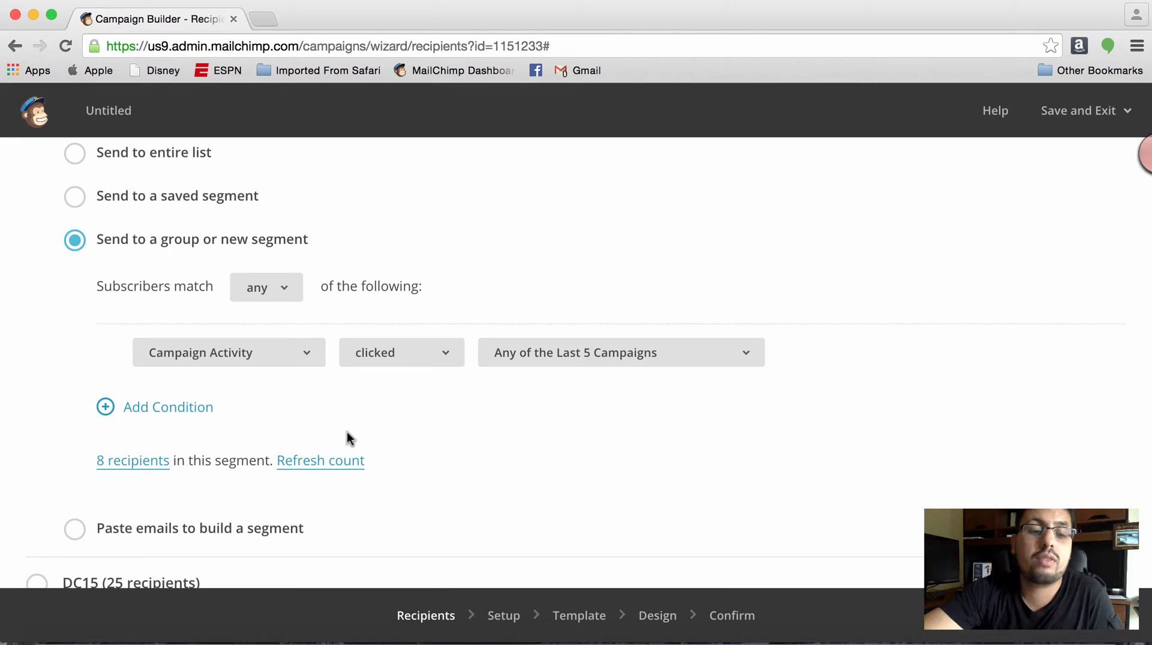
- Try to open the segment's recipient list and allow pop-ups from us9.admin.mailchimp.com in the browser
click(149, 460)
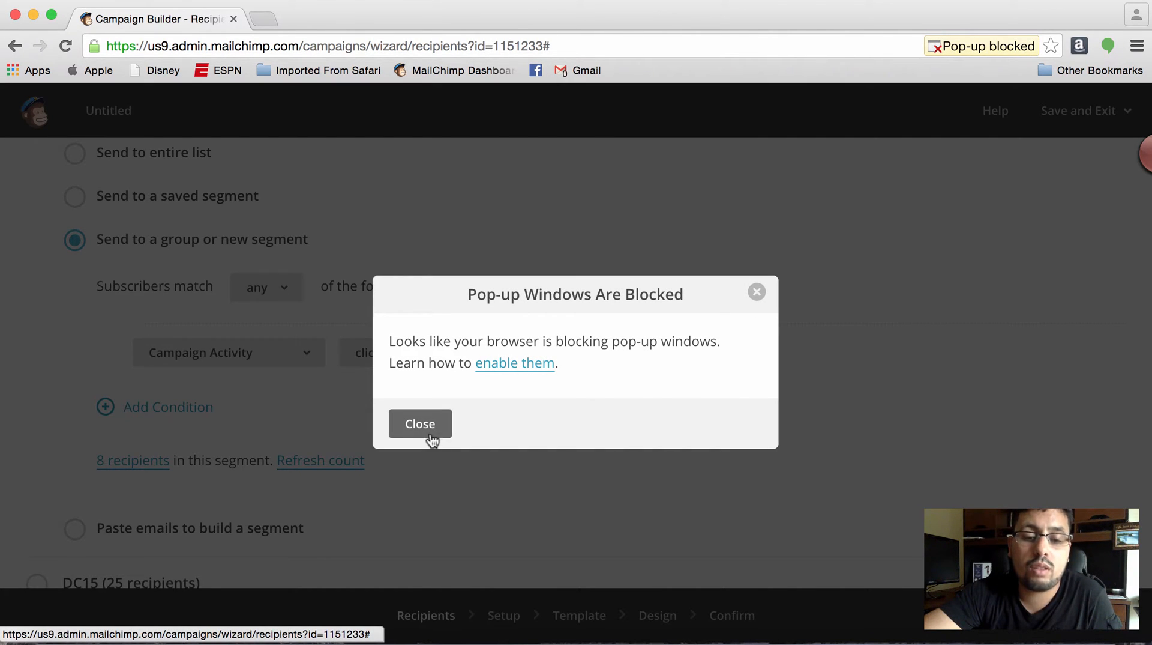
click(420, 424)
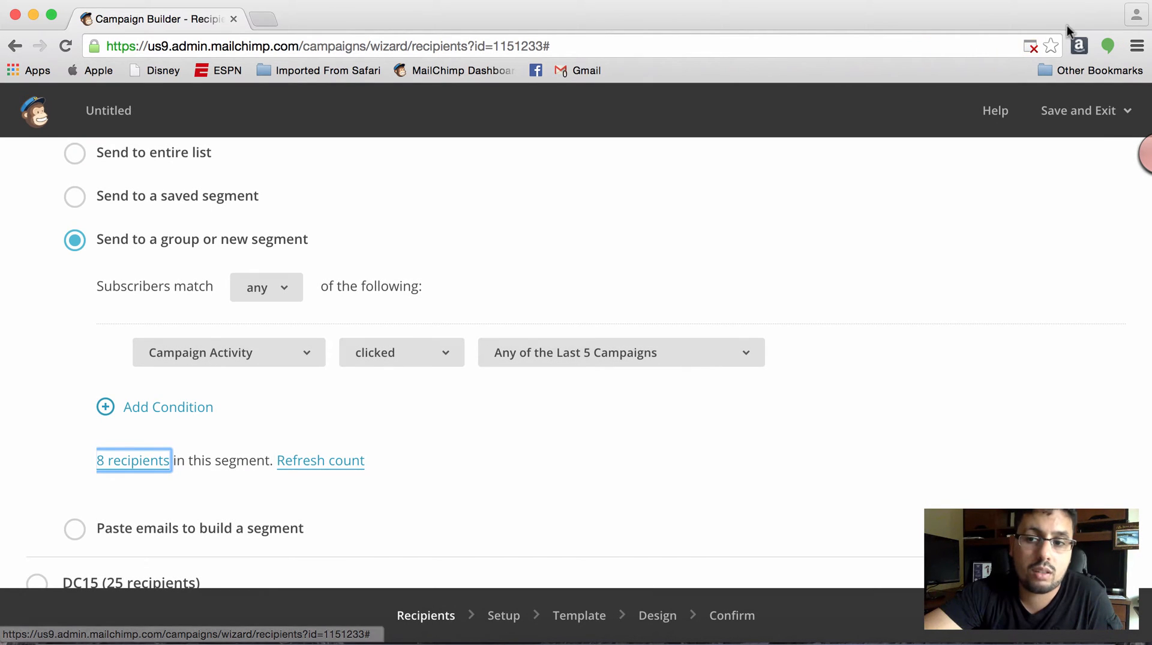
click(1029, 46)
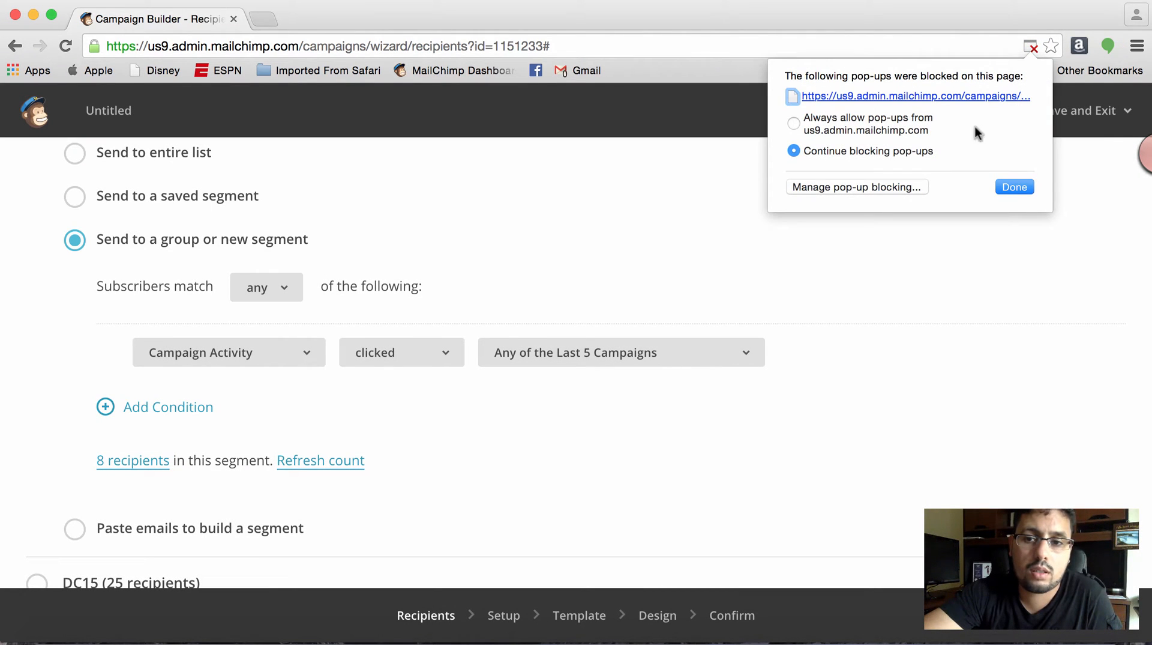
click(864, 129)
click(1014, 186)
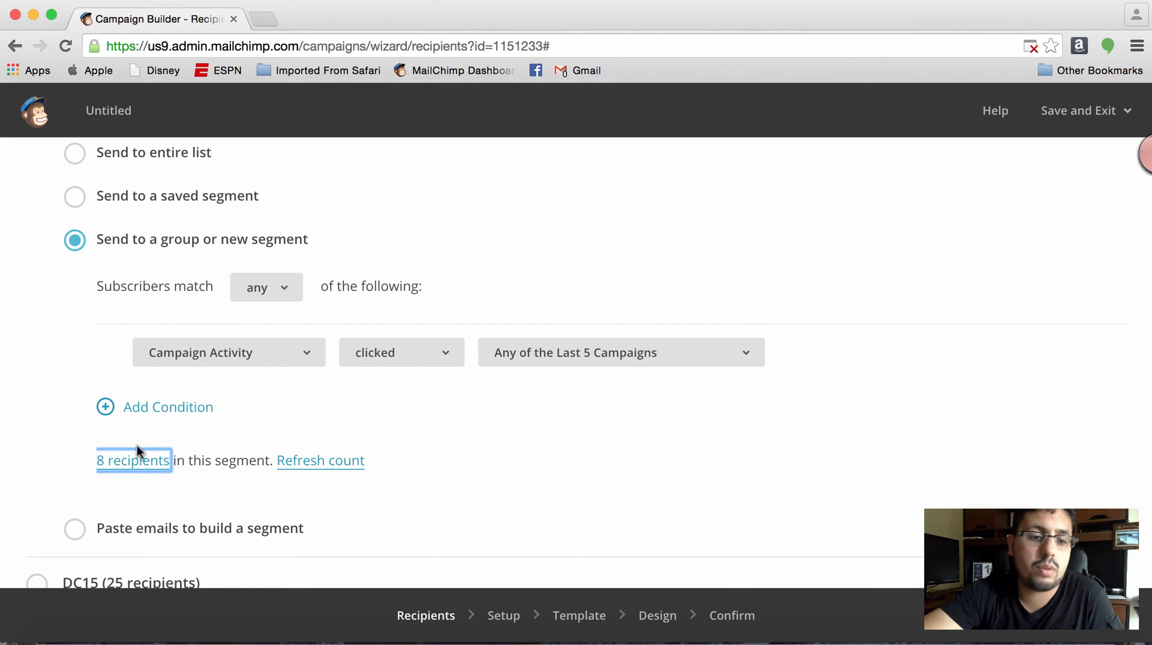
- Go back to the campaign types, start a new Regular Campaign, and send it to the entire Demo list
click(14, 47)
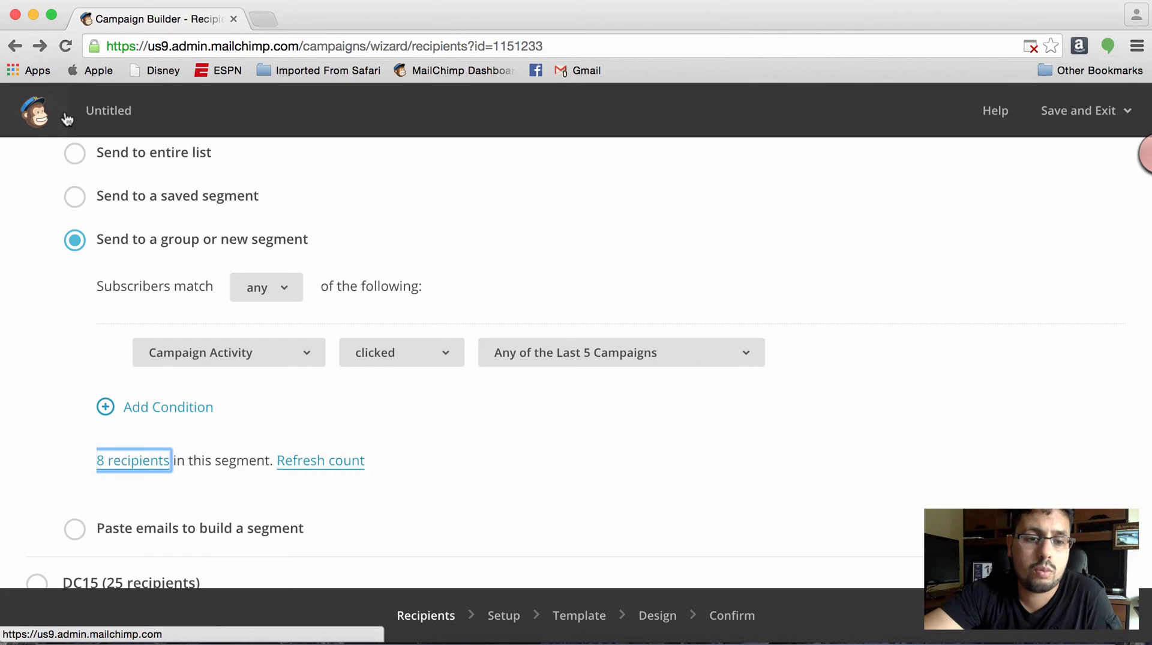
click(14, 47)
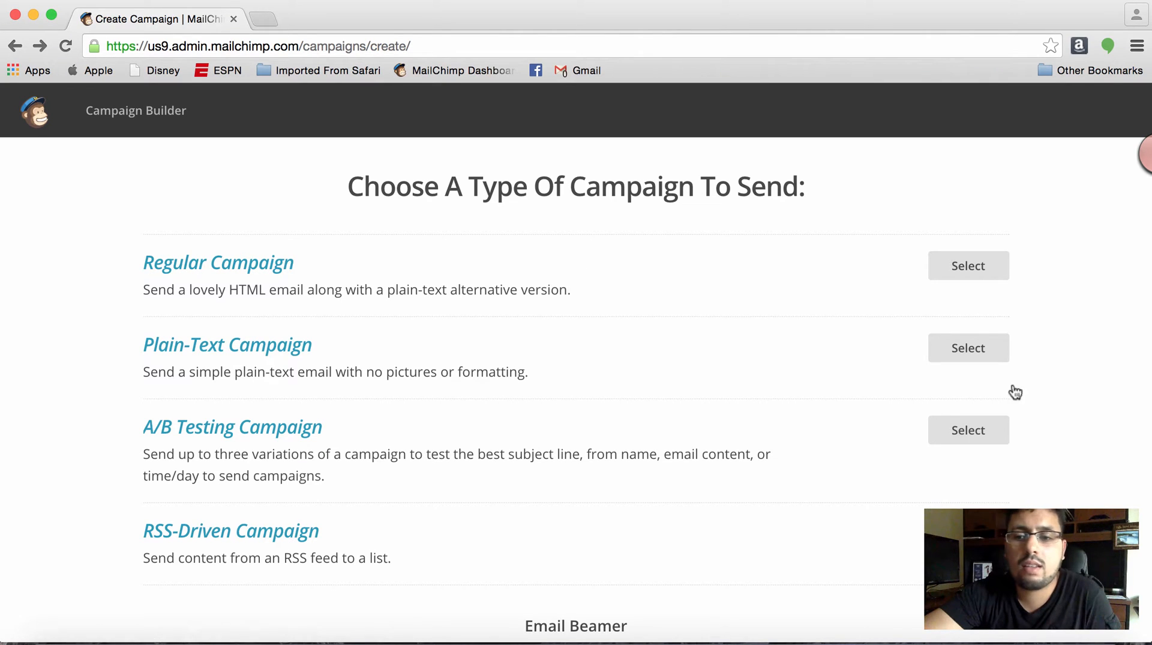
click(996, 275)
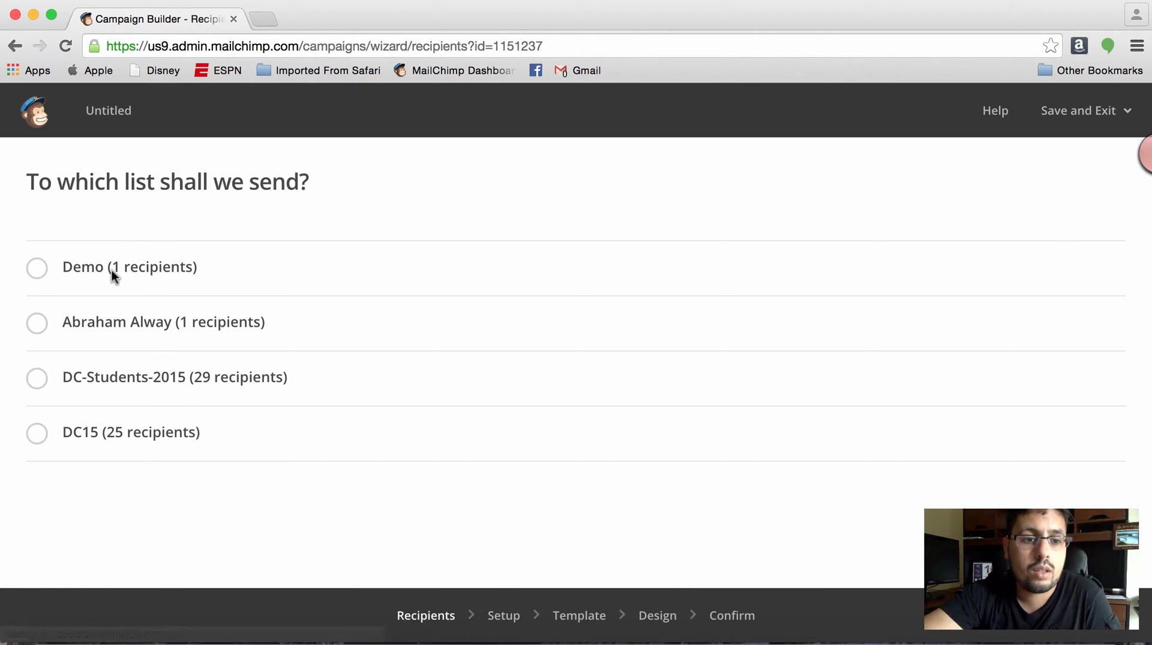
click(34, 270)
scroll(606, 448, down, 2)
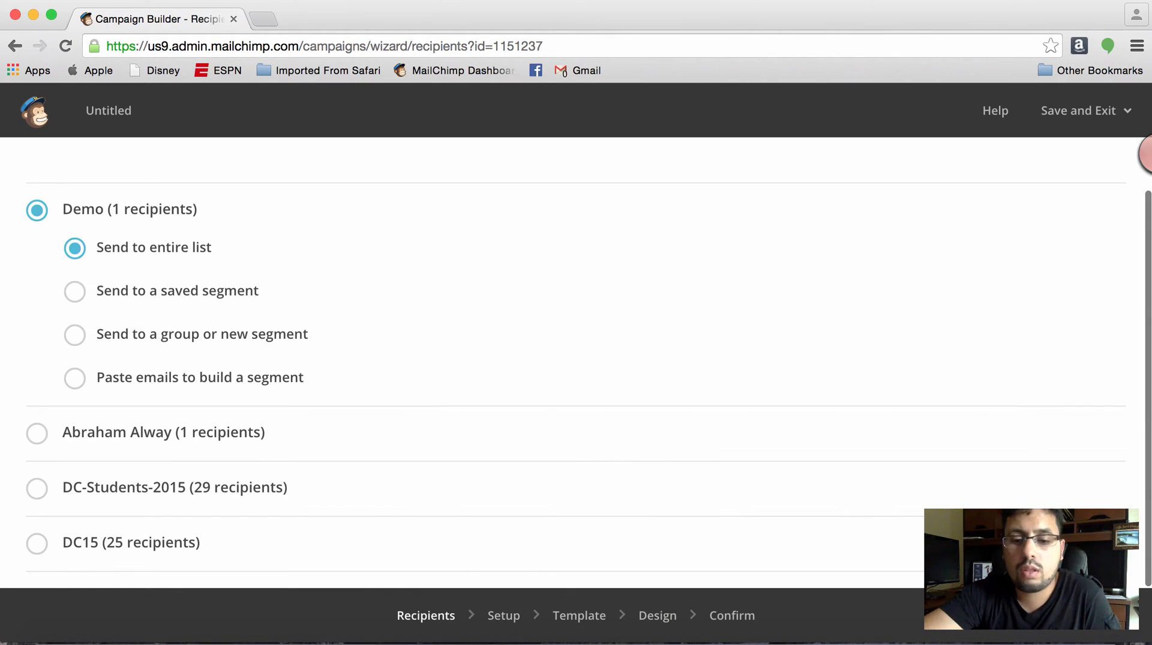
click(1116, 631)
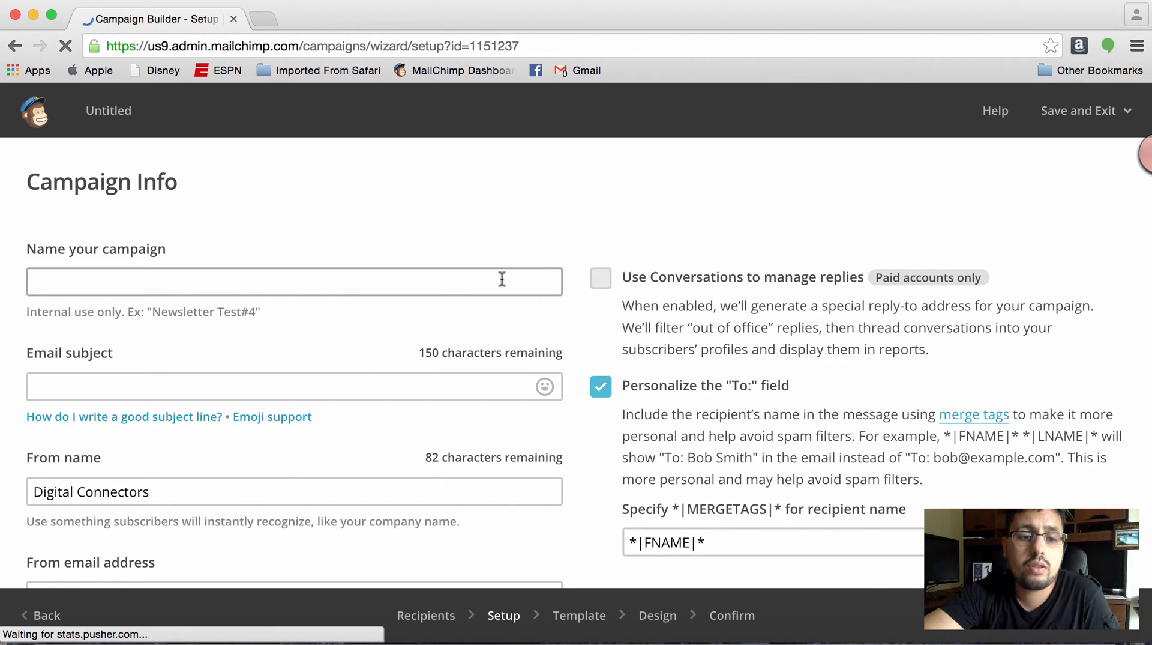
- Name the campaign Demo and enter Welcome! as its email subject
click(502, 279)
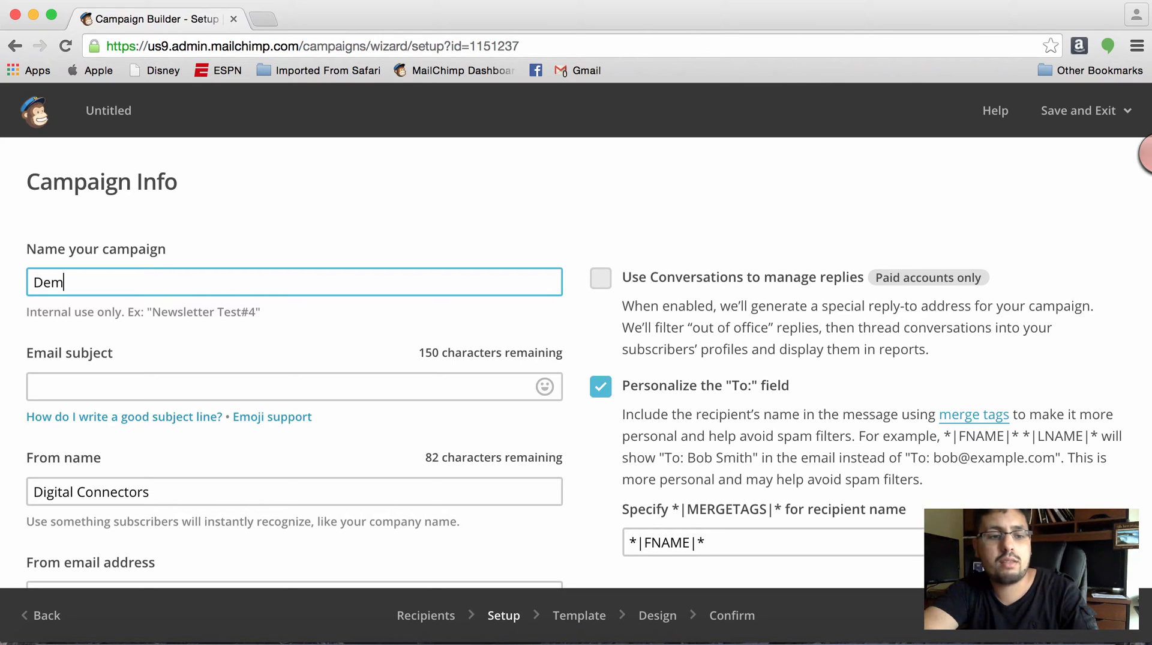
key(Tab)
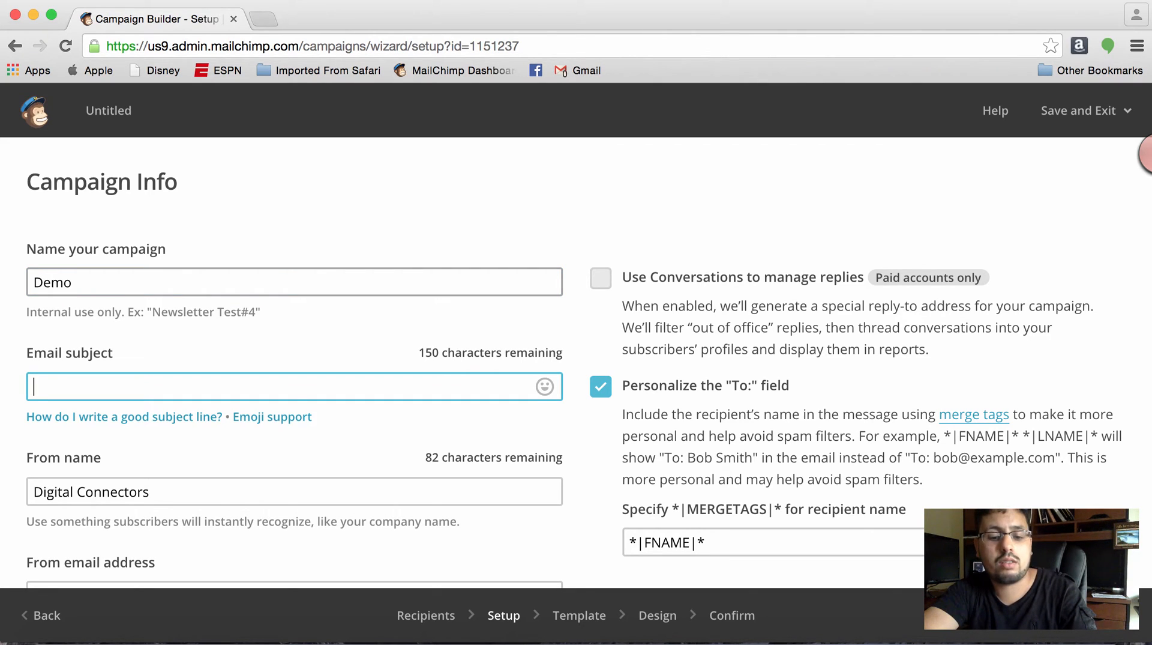
text(Welcome)
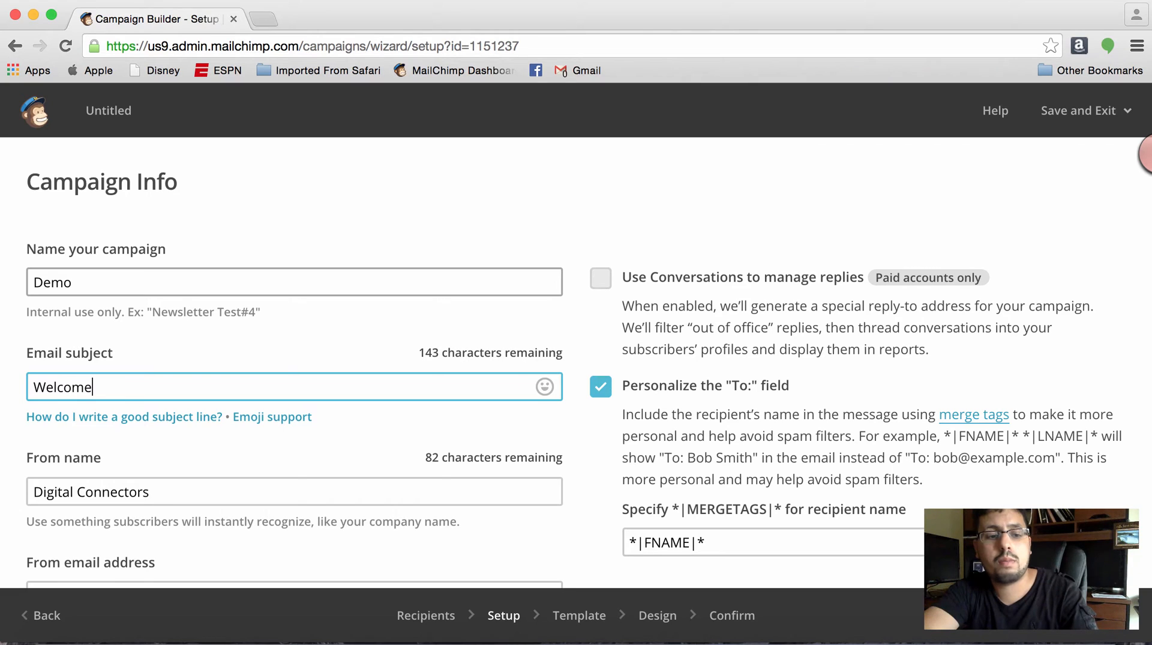
key(Tab)
key(Tab)
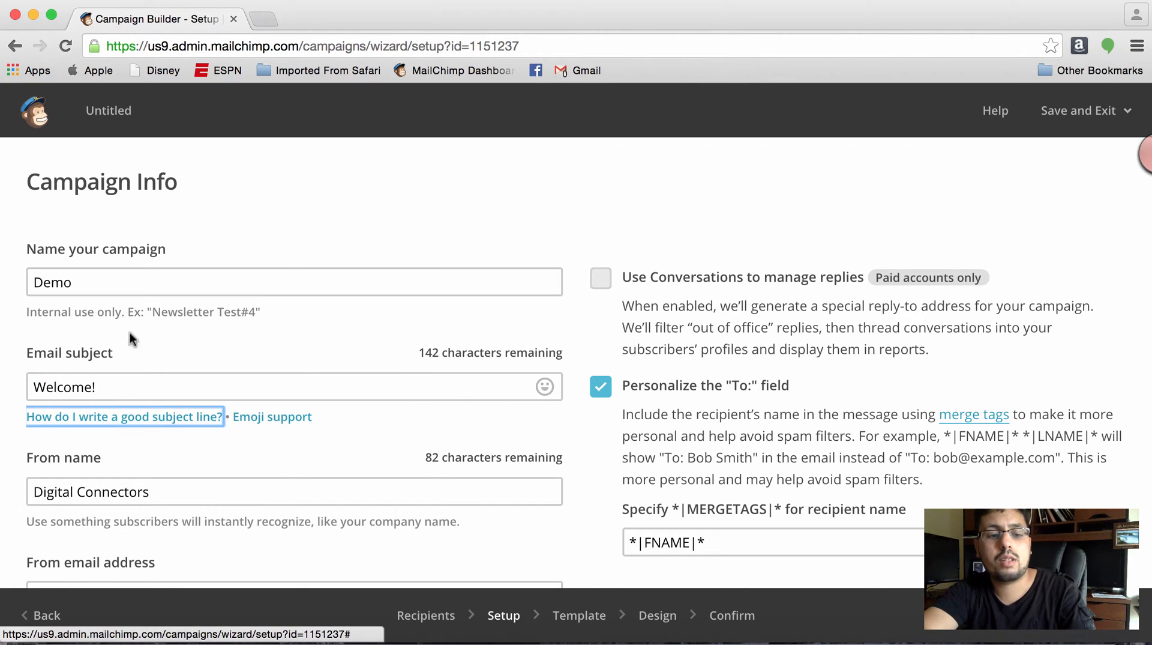
- Review the tracking and social media options, open the Facebook connection login, and return to the campaign setup
scroll(88, 484, down, 2)
scroll(88, 485, down, 10)
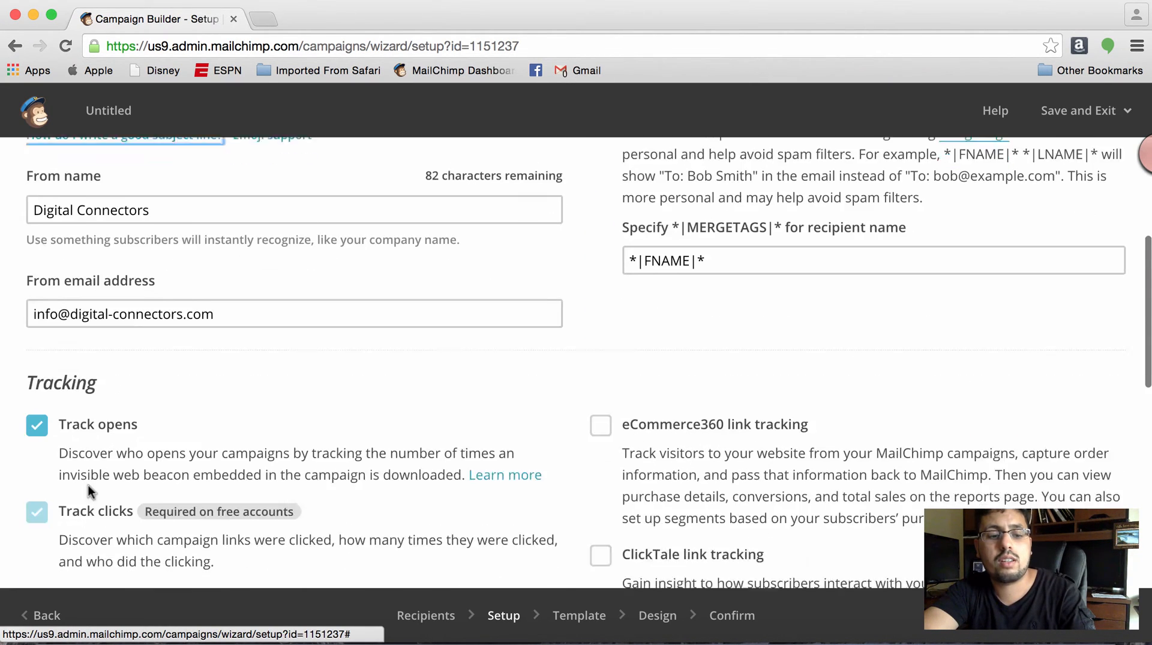
scroll(87, 484, down, 5)
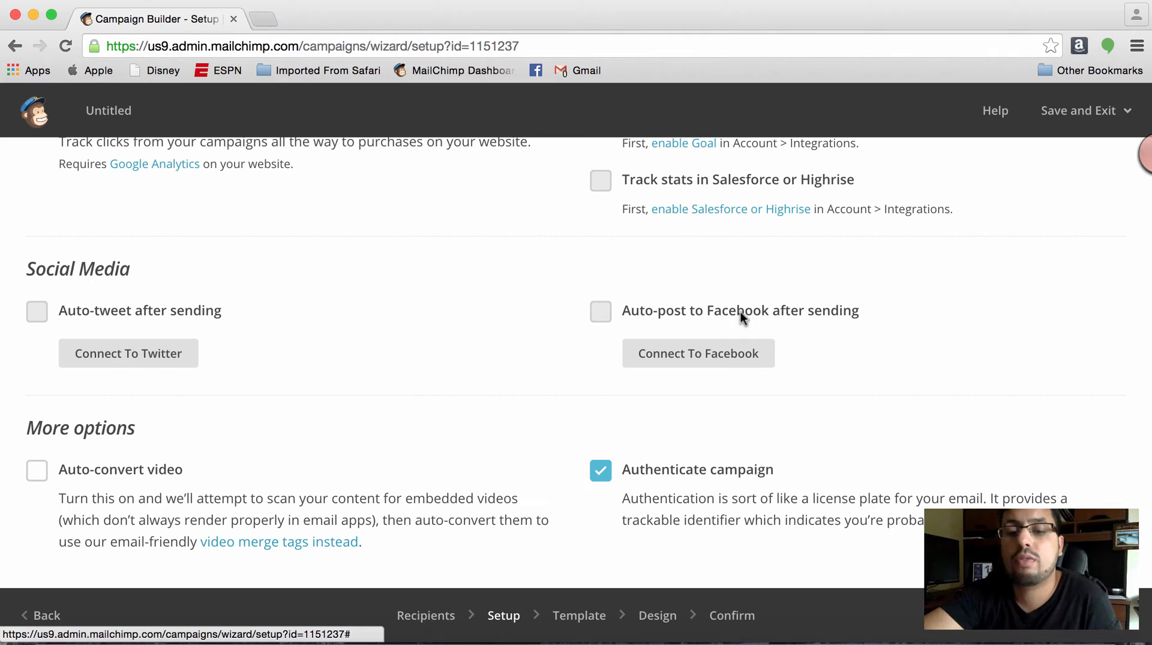
click(669, 357)
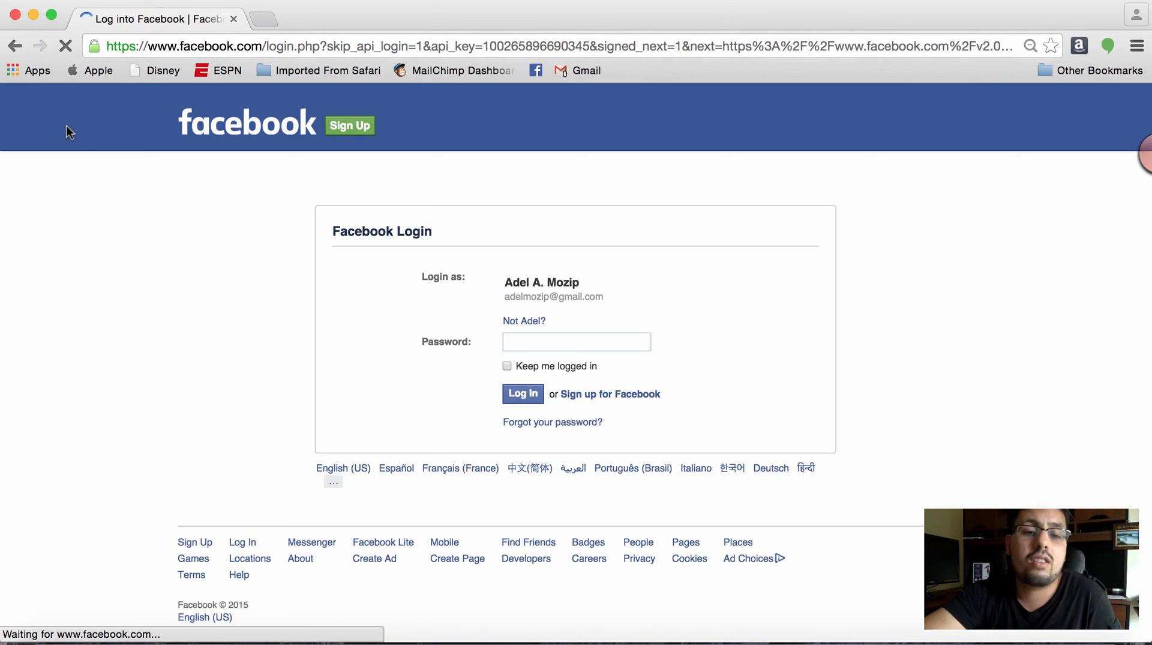
click(16, 48)
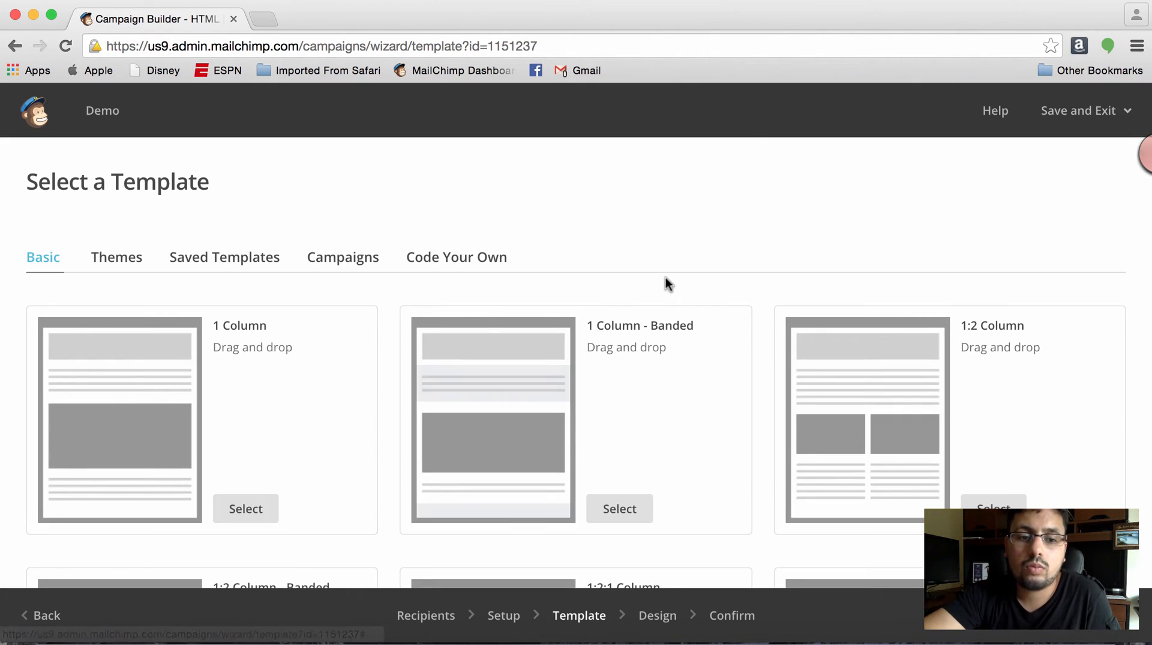
- Browse the basic layouts and select the saved Demo template for the campaign
scroll(541, 372, down, 2)
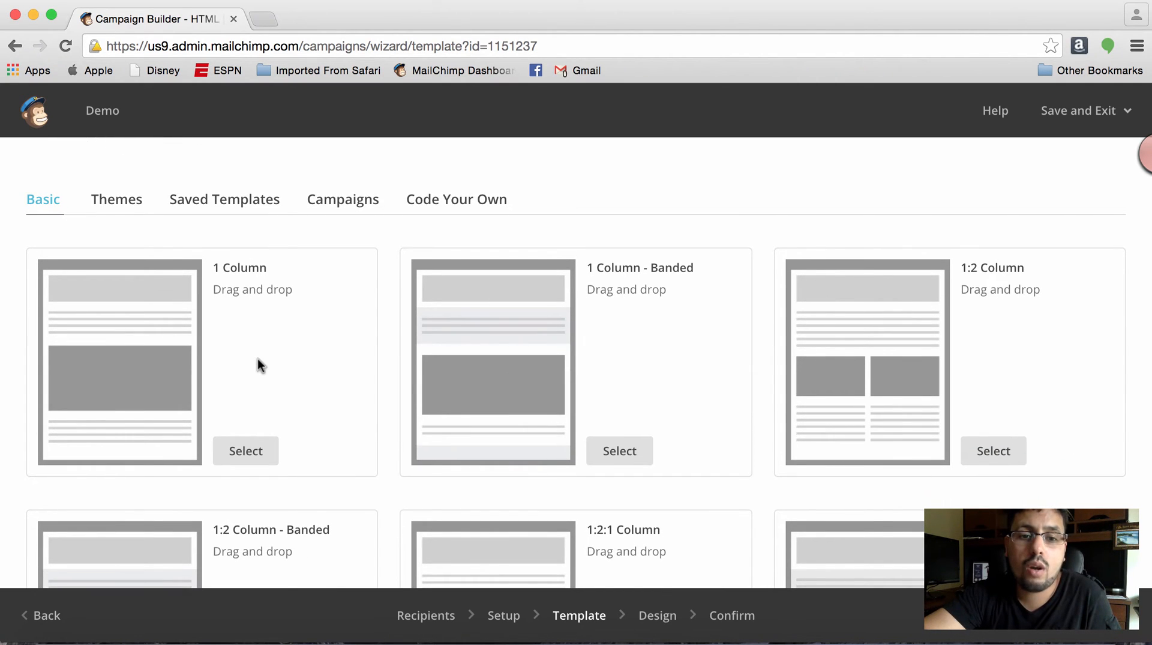
scroll(222, 285, down, 10)
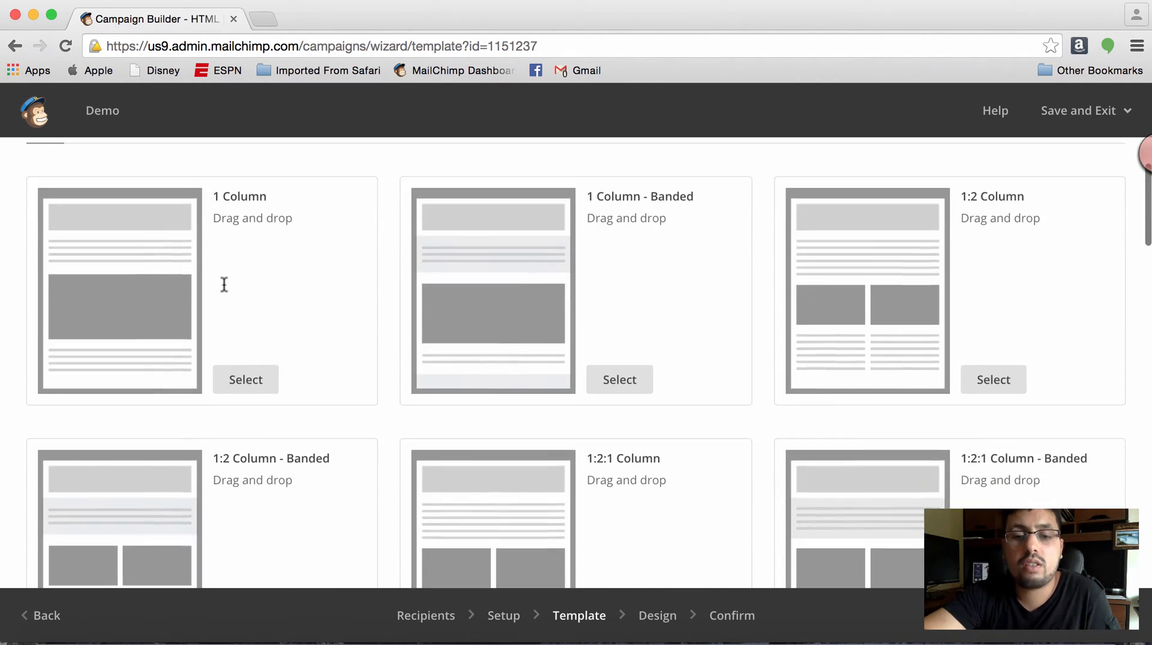
scroll(224, 285, up, 12)
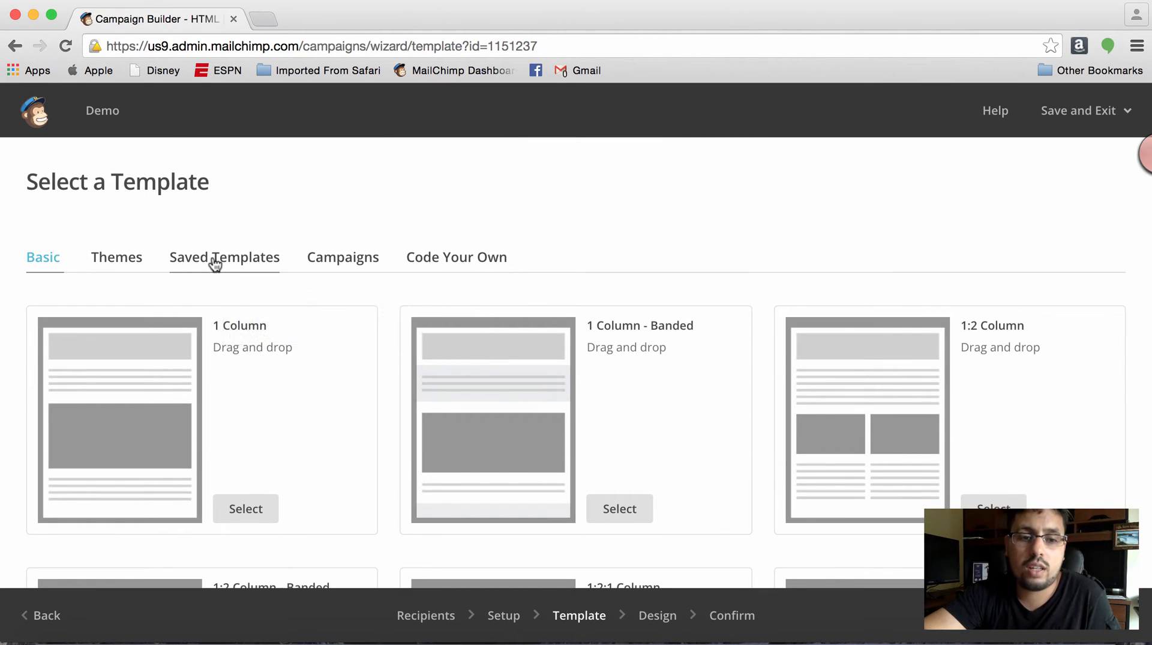
click(212, 257)
scroll(255, 516, down, 5)
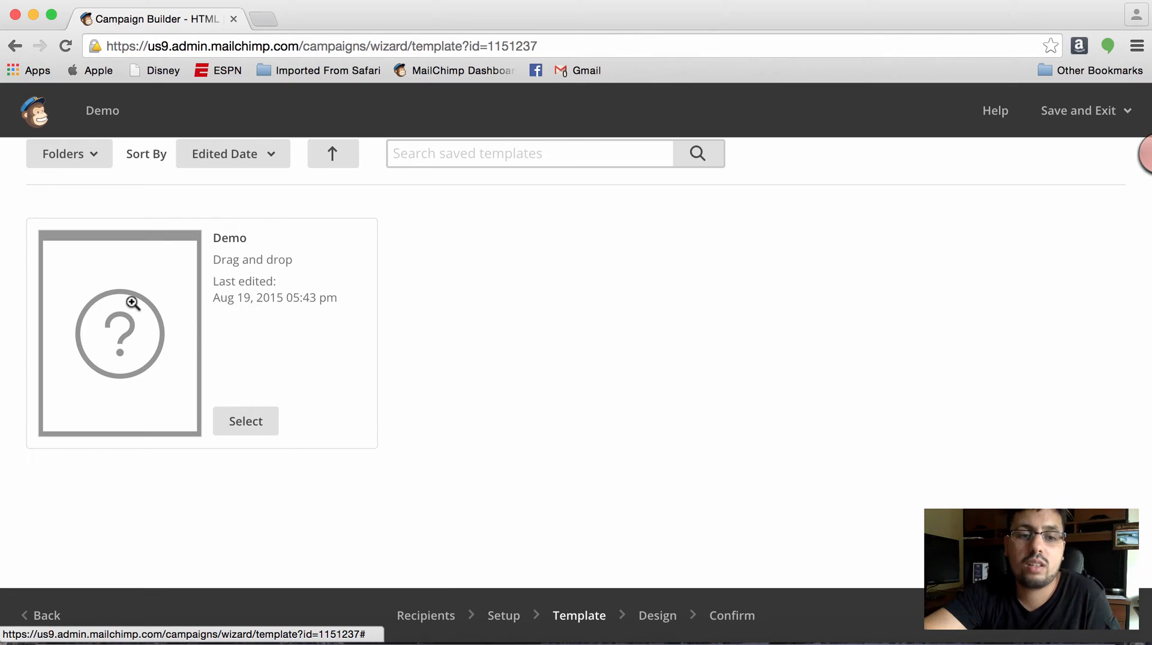
click(245, 427)
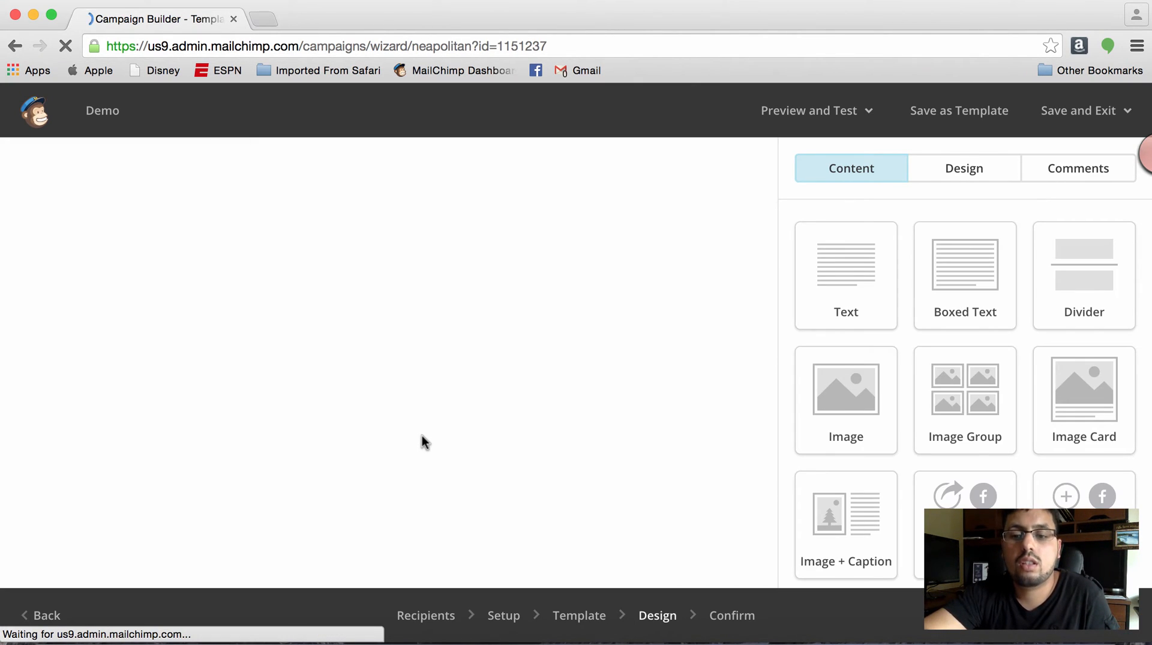
- Look over the email's header, body, social blocks and footer in the Design step
scroll(422, 434, down, 3)
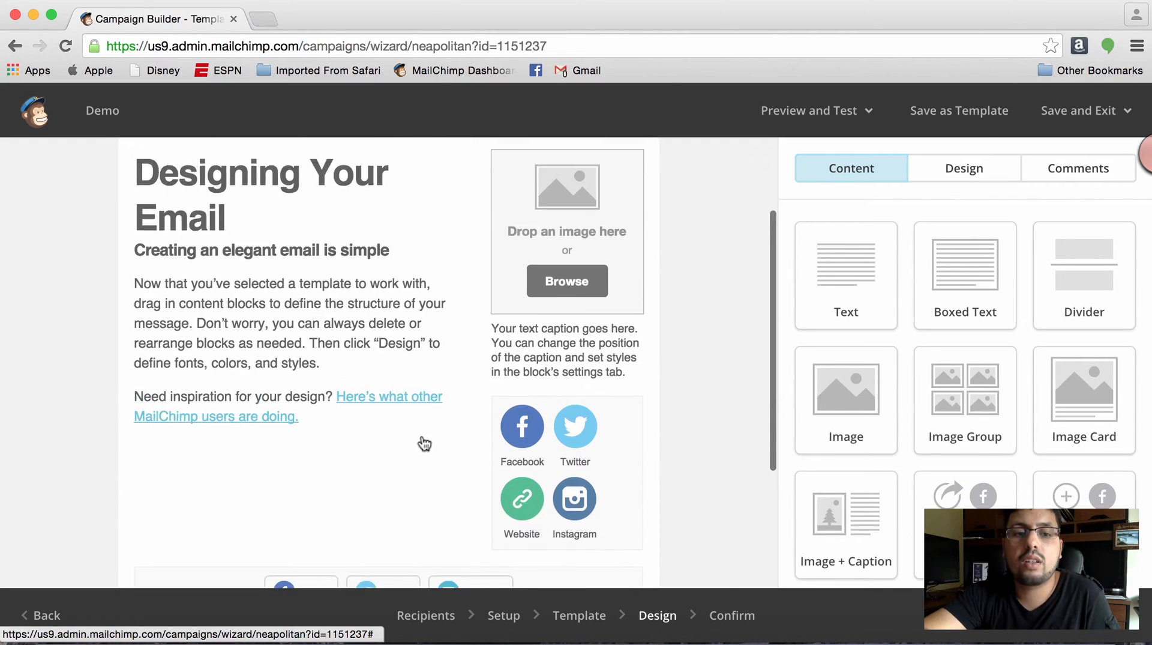
scroll(424, 443, up, 3)
scroll(422, 436, down, 5)
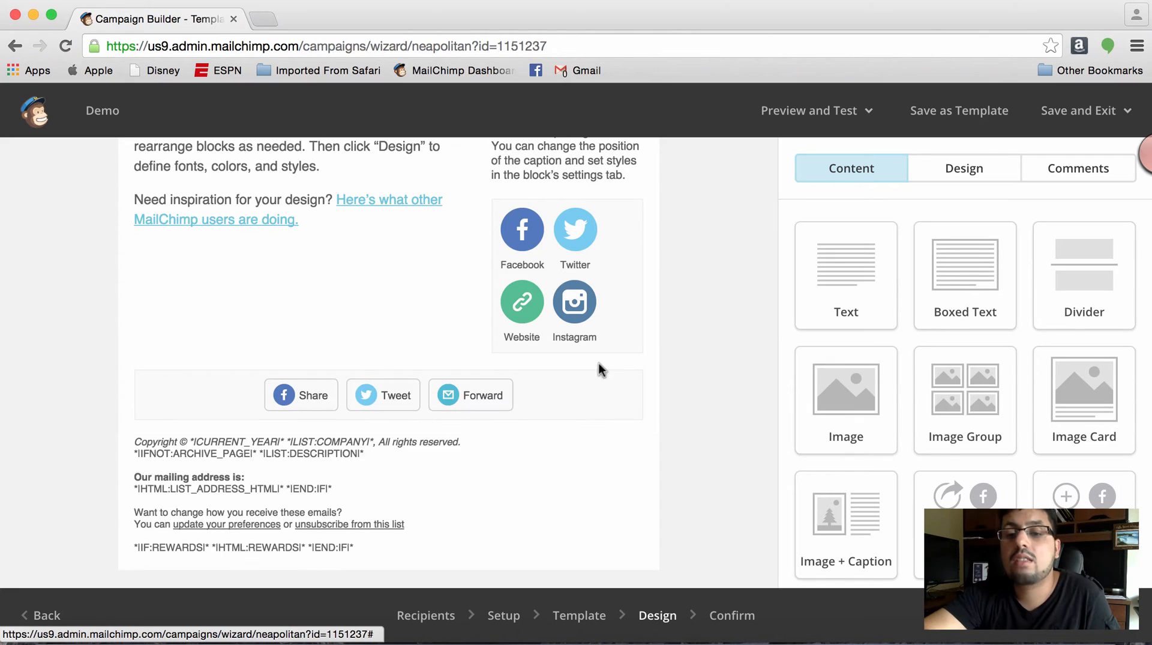
scroll(669, 348, up, 5)
scroll(668, 348, up, 1)
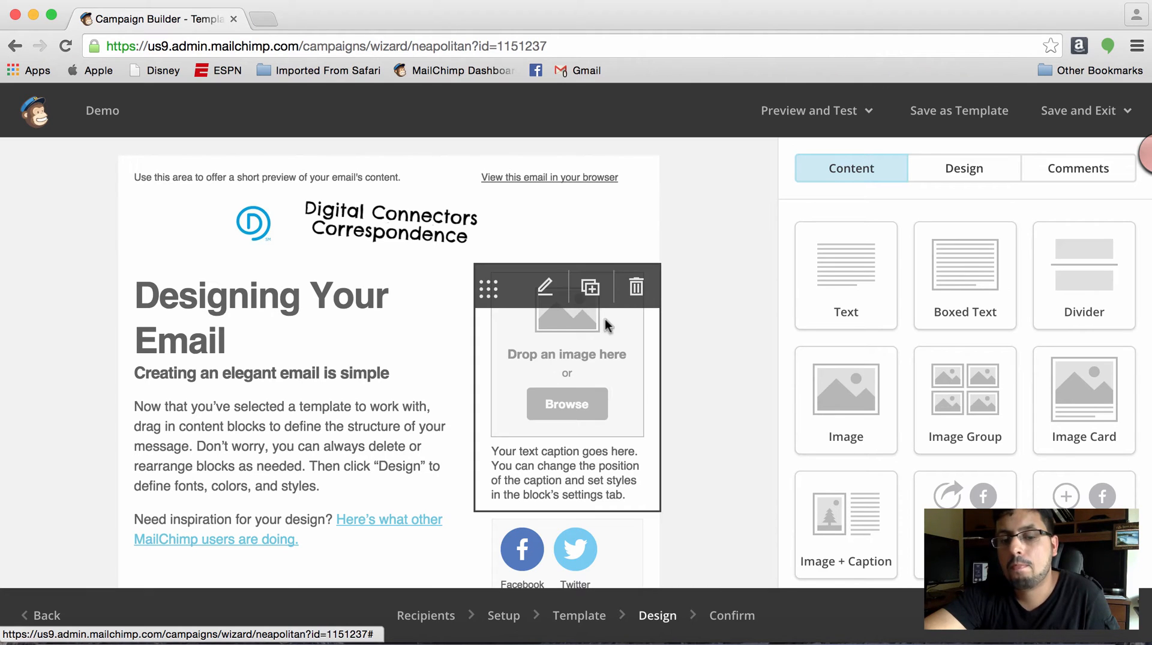
- Proceed to the campaign's Confirm step and review the checklist through the Default Header Content item
click(728, 617)
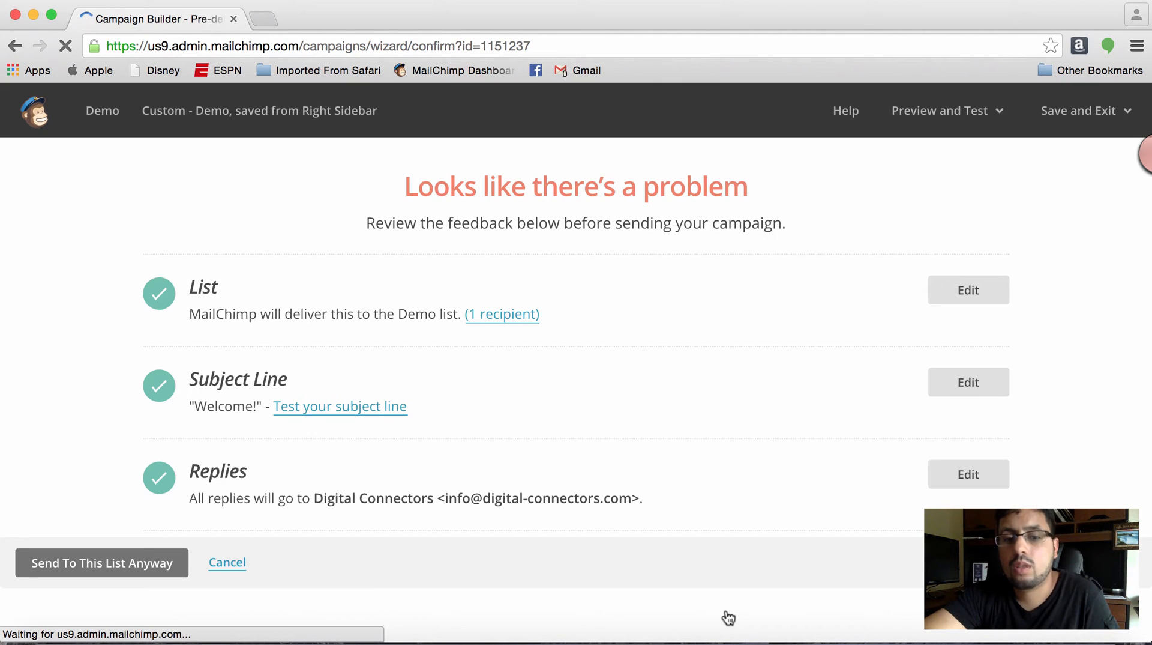
scroll(748, 423, down, 3)
scroll(747, 422, down, 5)
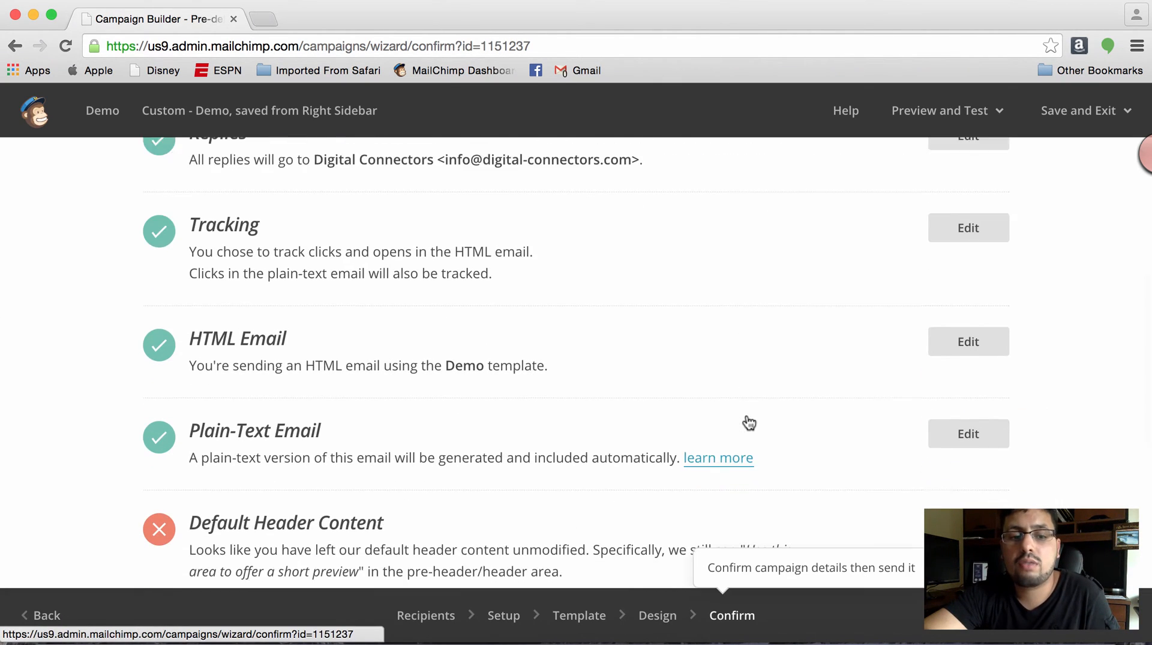
scroll(744, 420, down, 1)
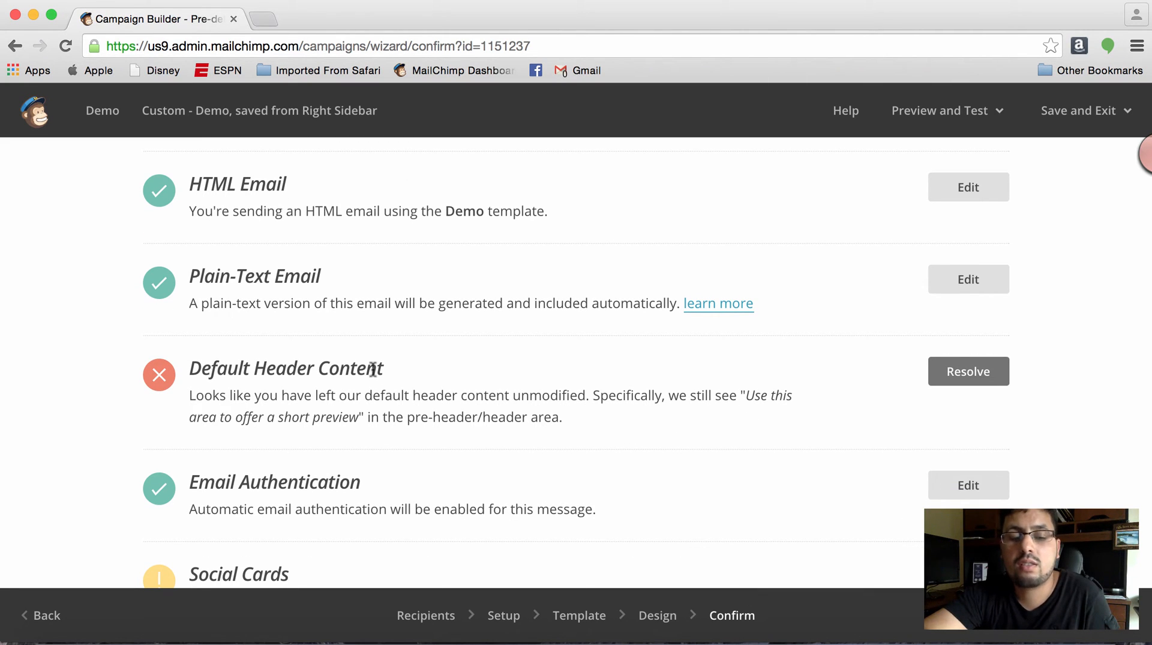
- Review the remaining Confirm checklist items and look through the preview and test options for the campaign
scroll(372, 368, down, 4)
scroll(373, 368, up, 2)
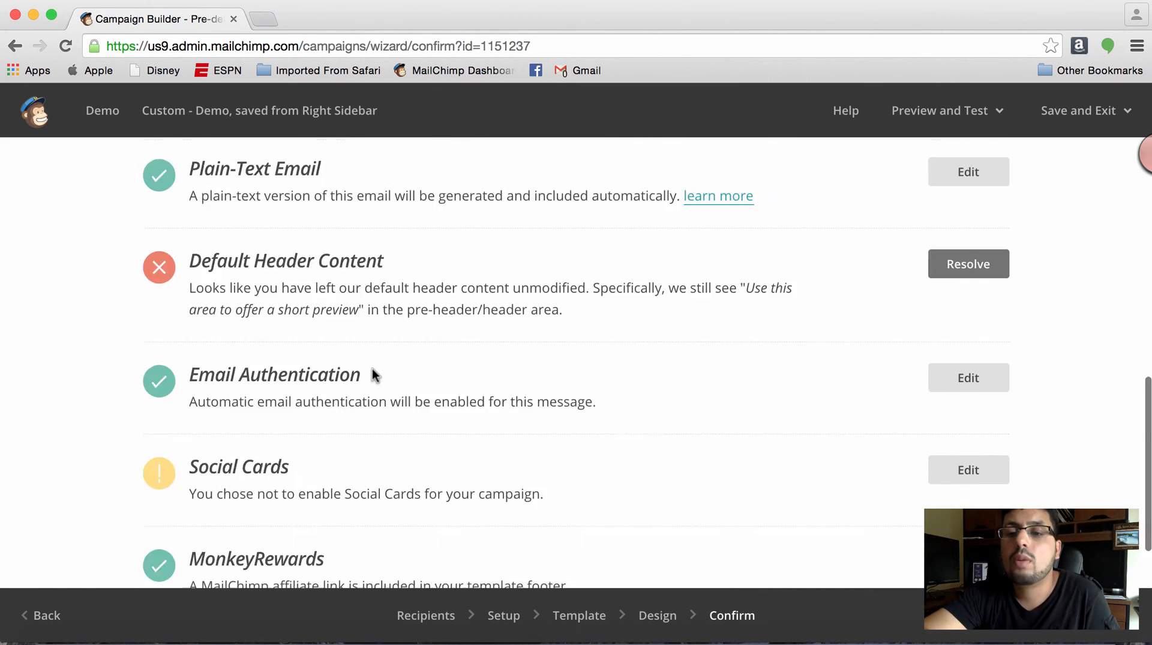
scroll(372, 374, up, 10)
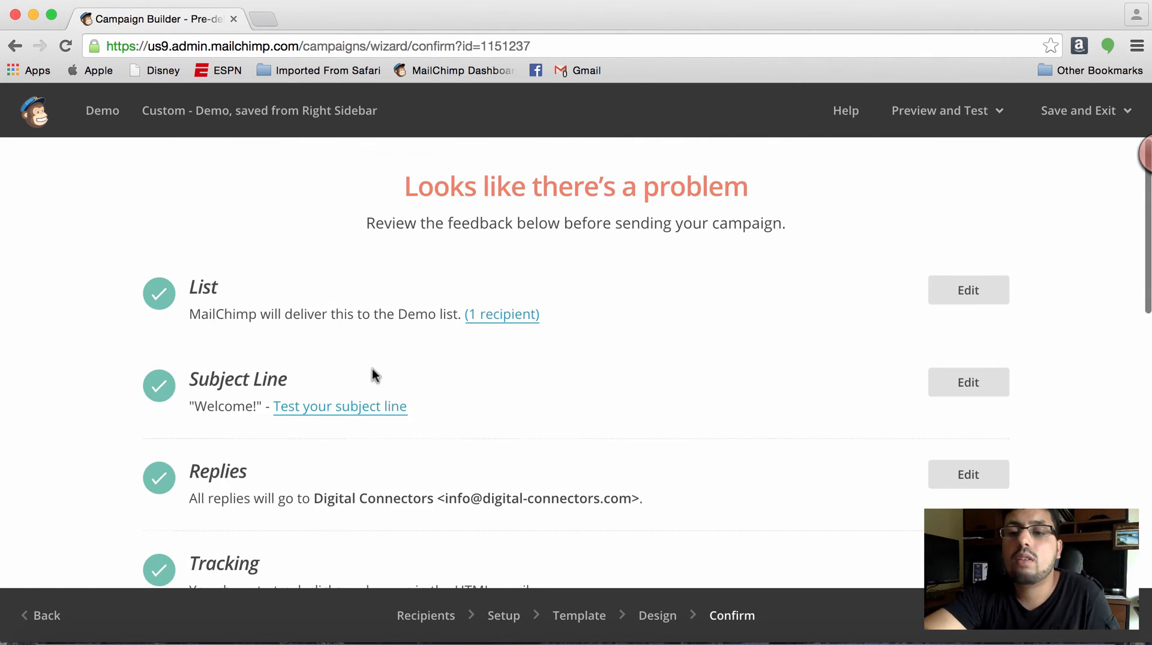
click(944, 106)
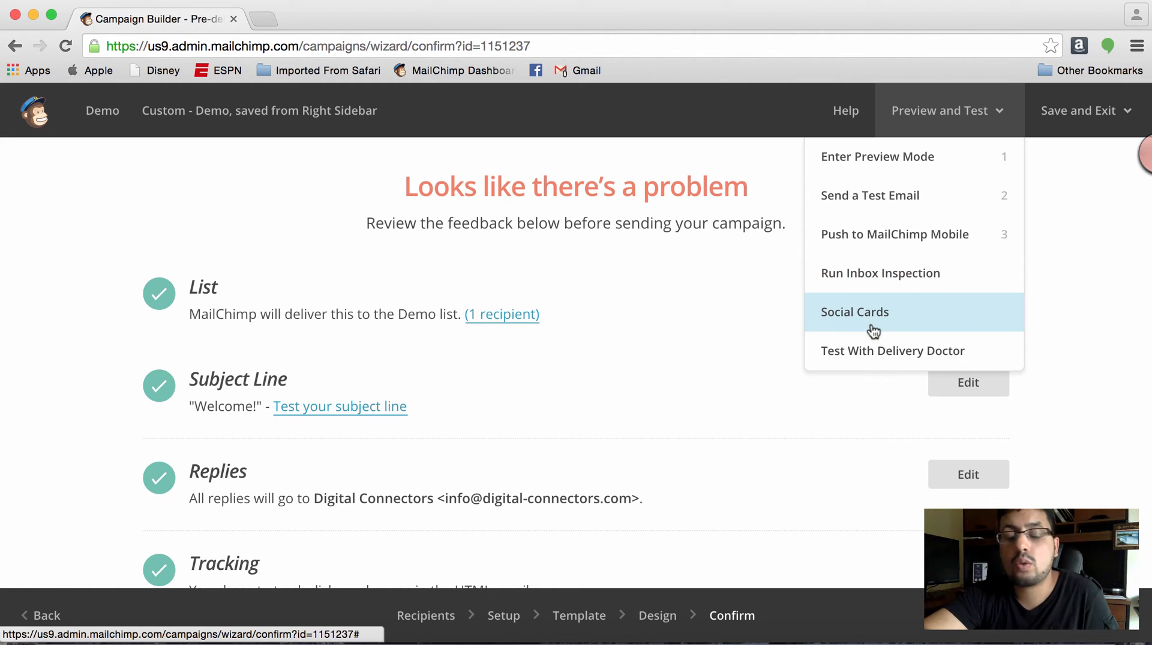
click(725, 372)
- Enable customized social cards for the campaign and set the card title to "Welcome to Digital Connectors"
scroll(725, 371, down, 8)
scroll(725, 372, down, 4)
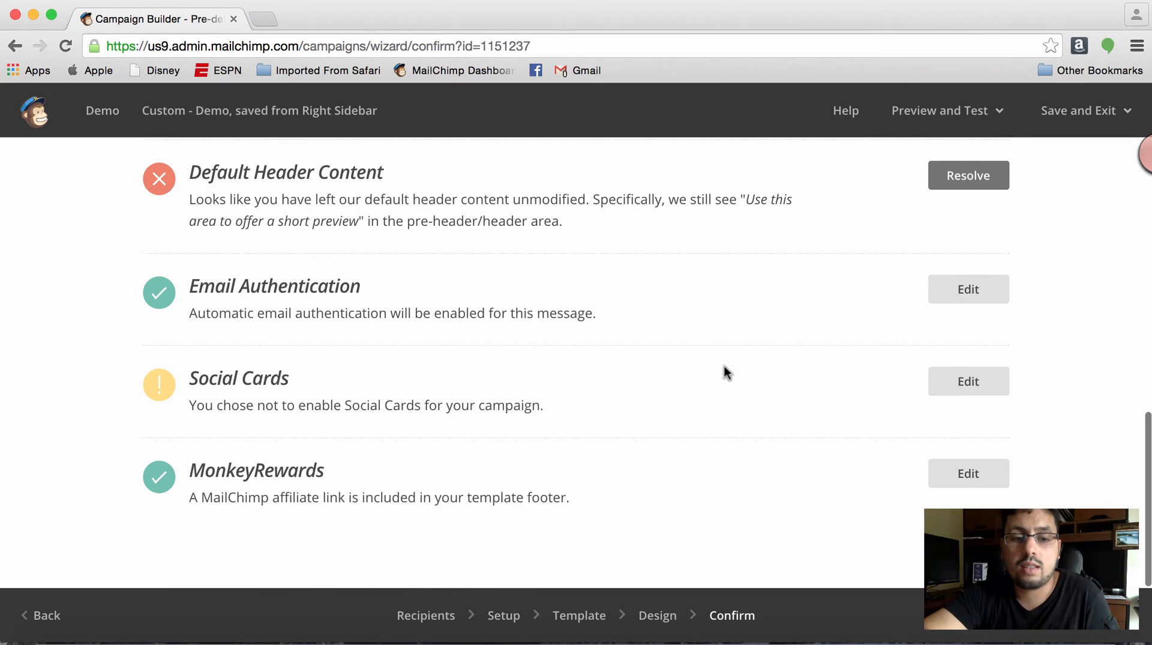
click(976, 398)
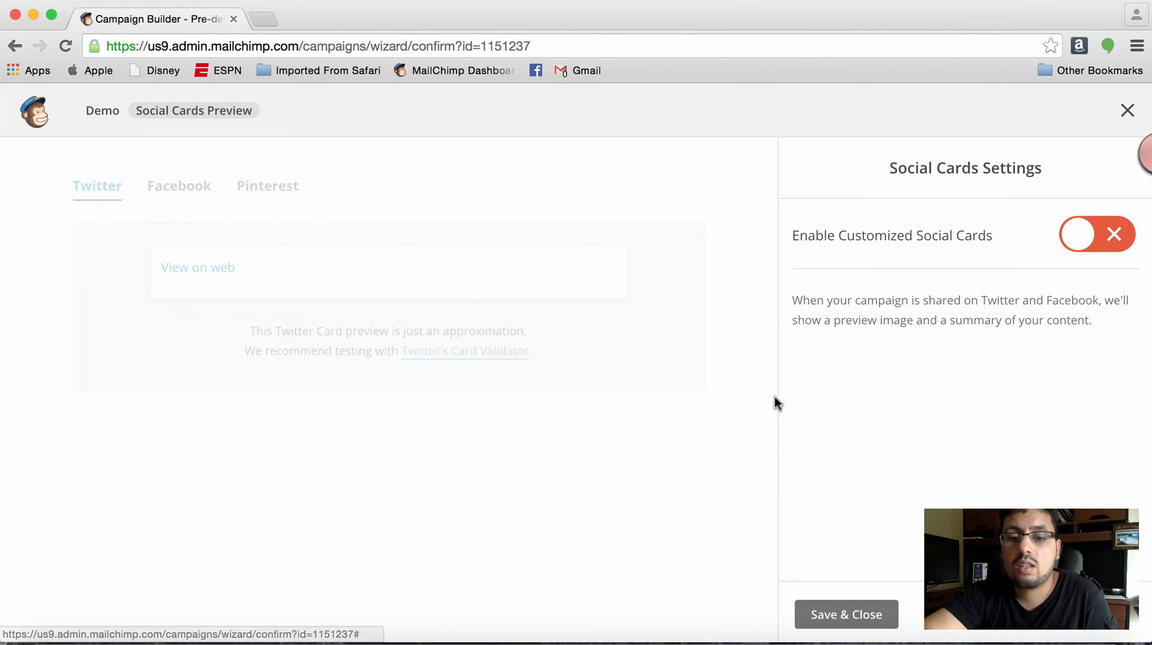
click(1091, 233)
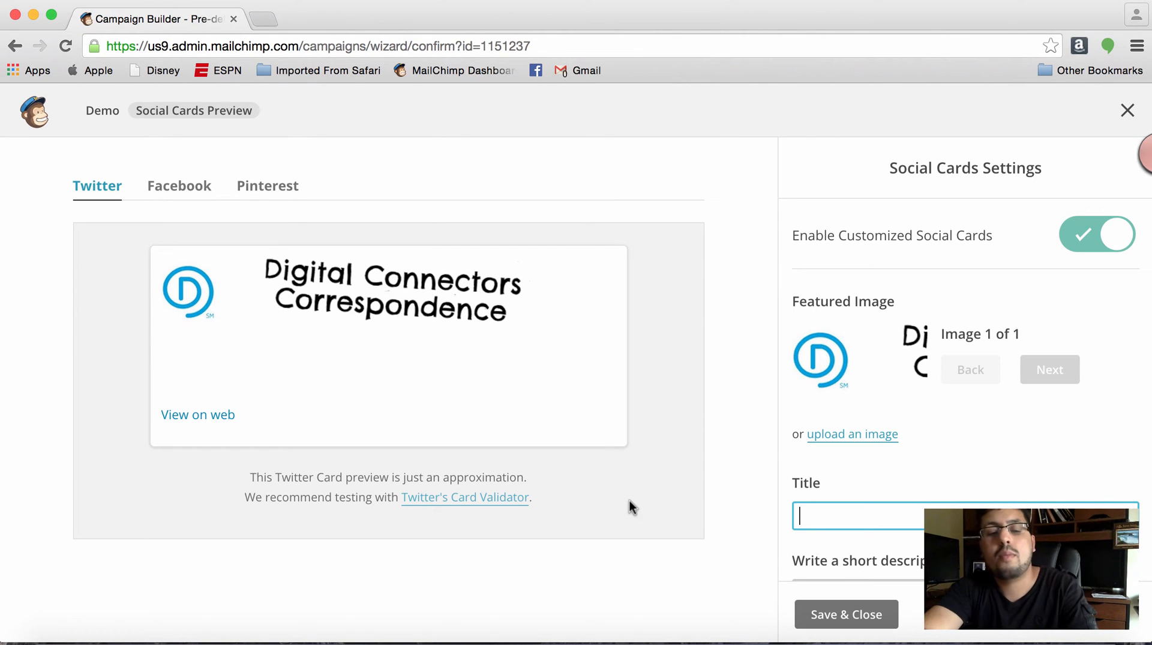
text(Welcome to)
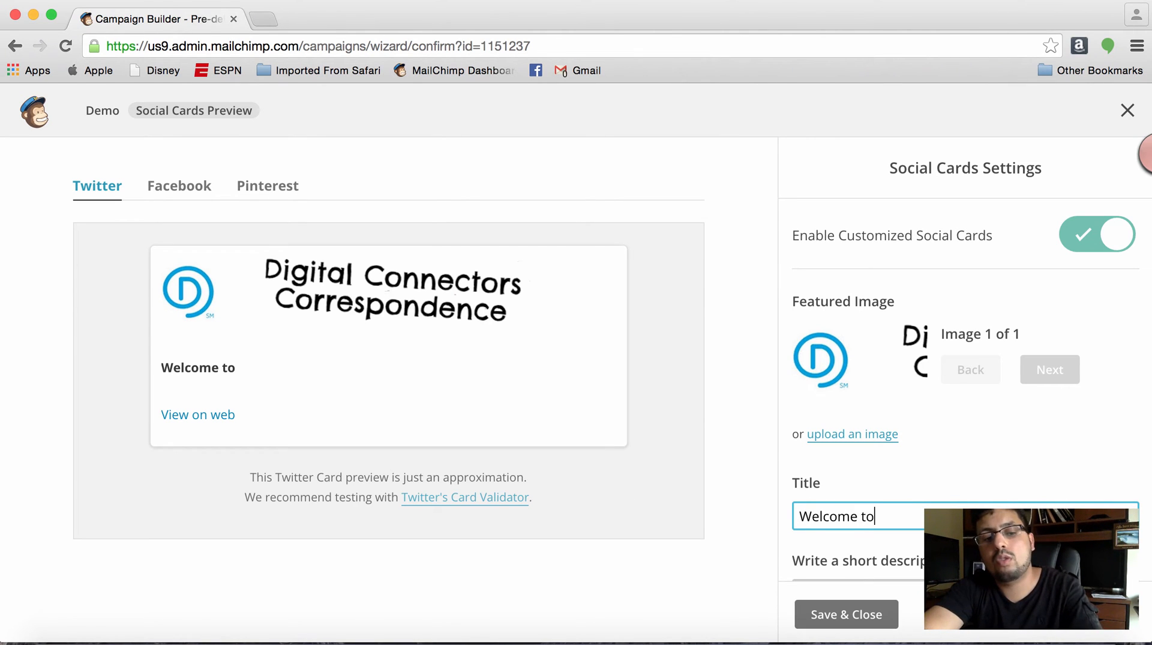
text( Digital Connect)
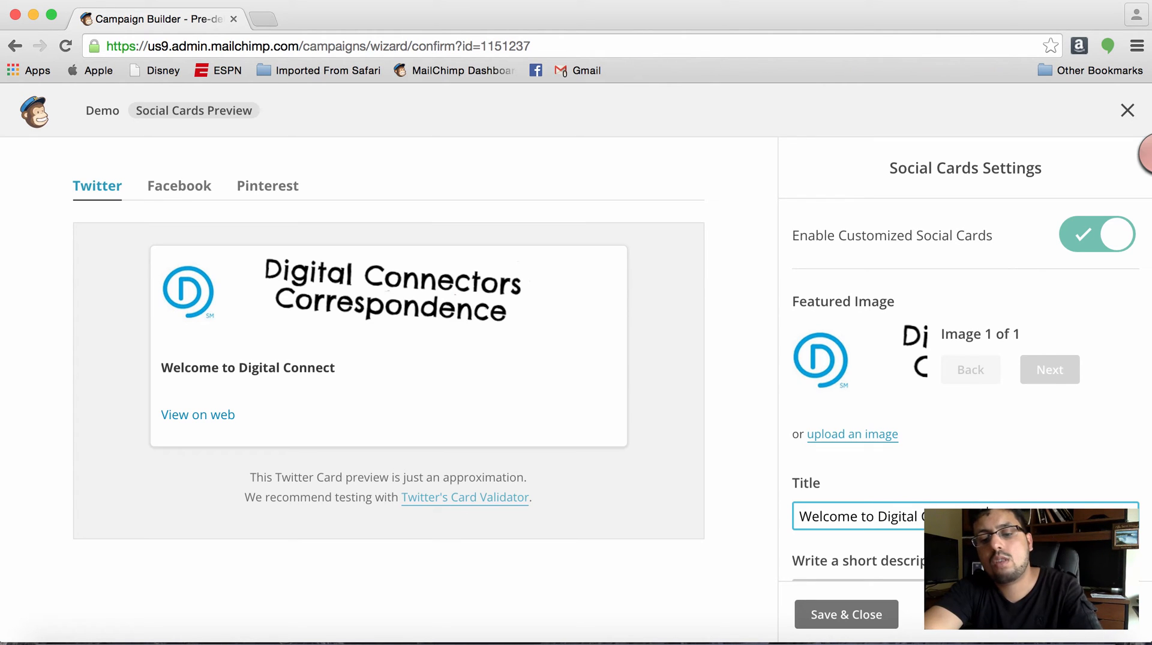
key(Tab)
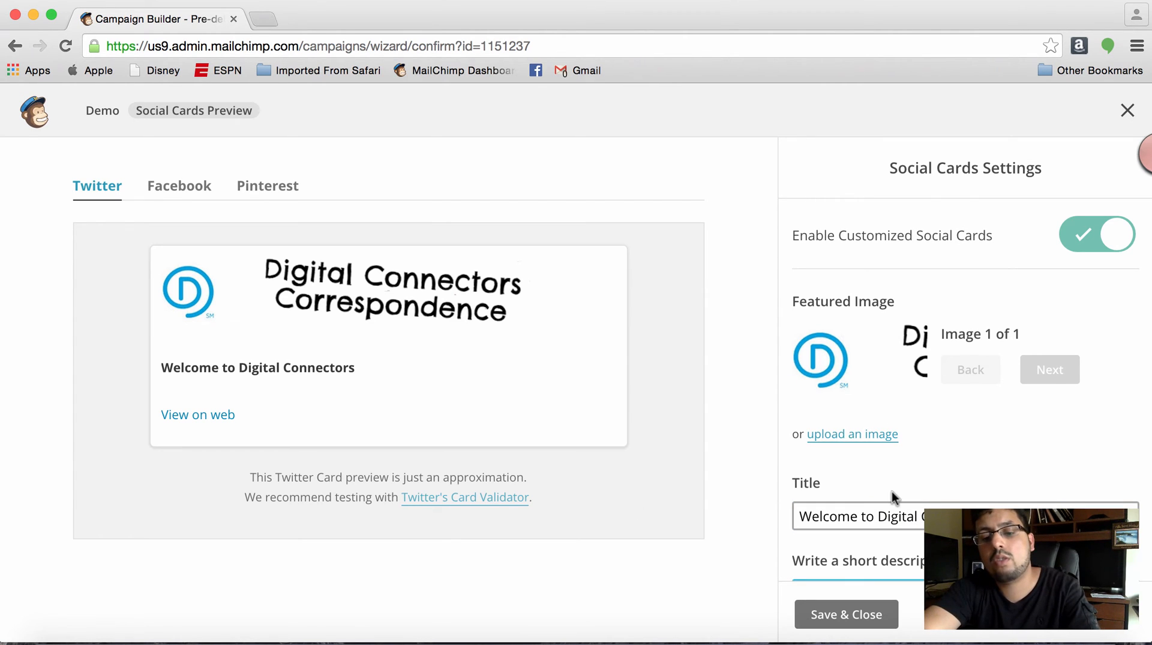
- Enter "This is a letter for DC students.." as the social card's short image description
scroll(892, 496, down, 2)
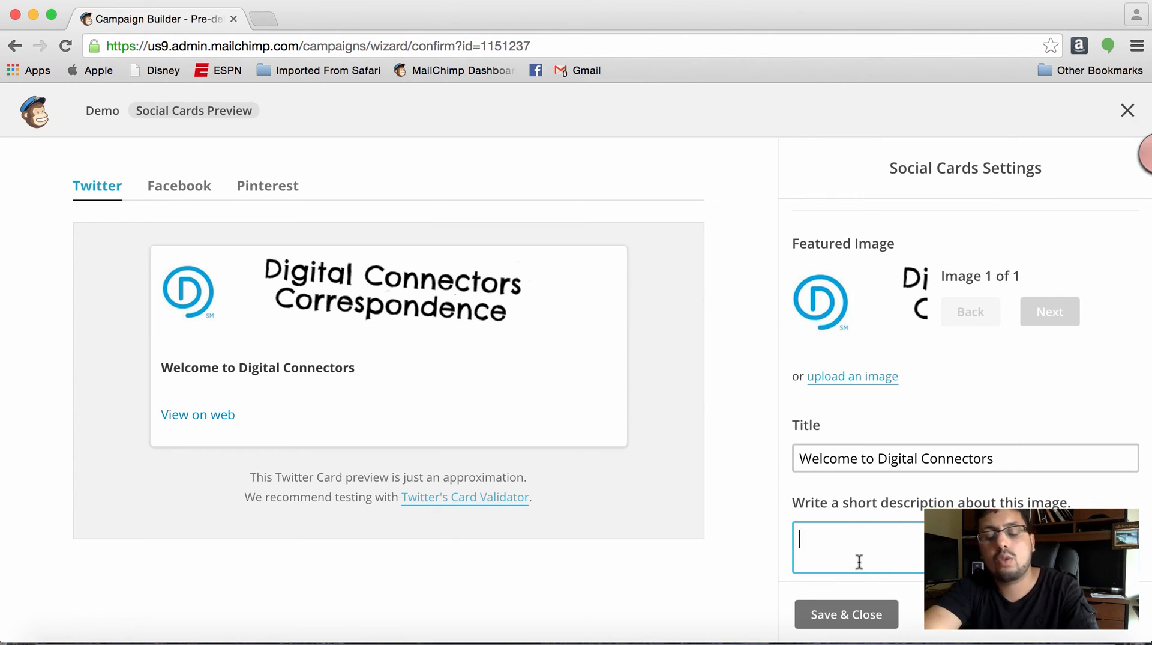
text(This is a )
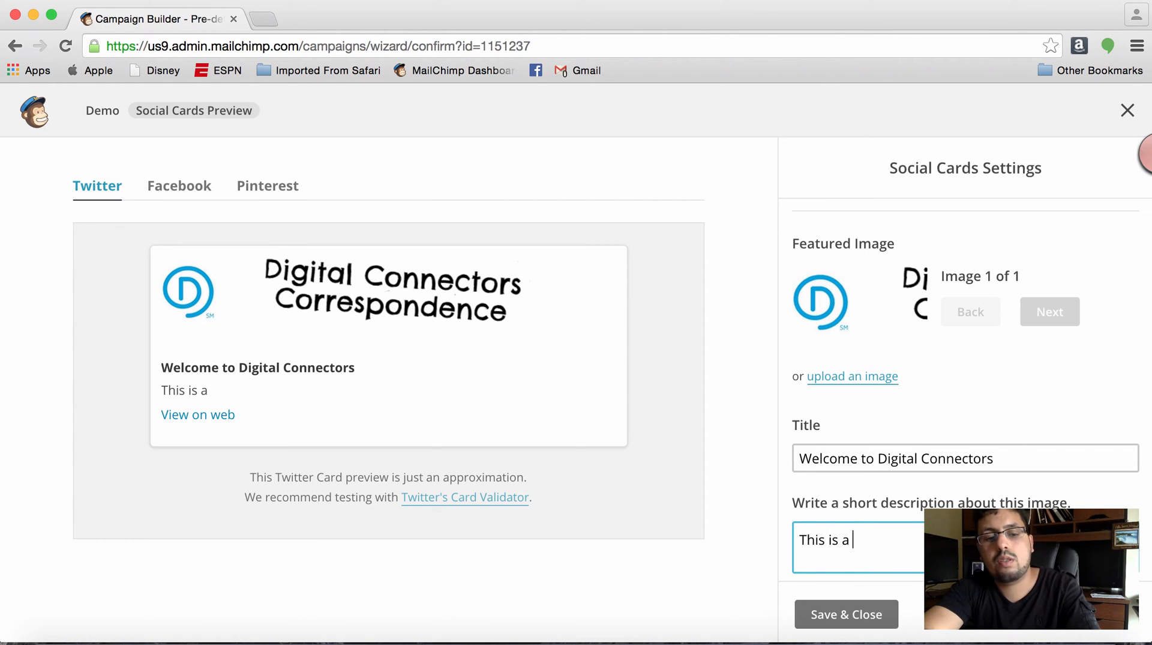
text(letter for DC students..)
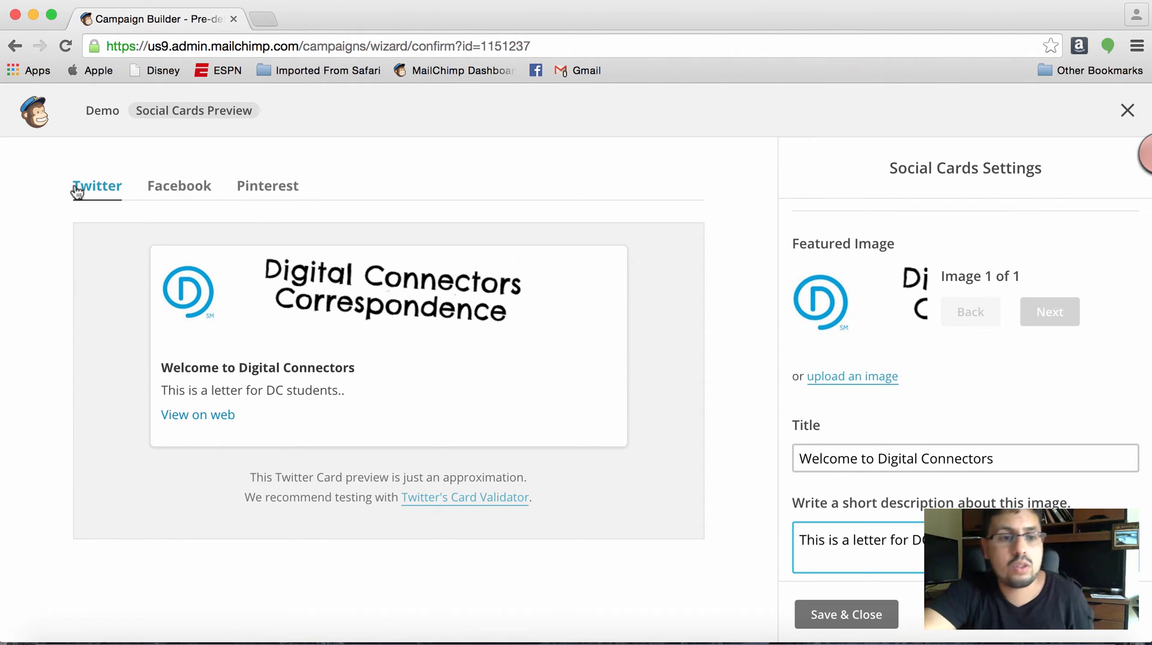
- Preview the social card for Facebook, Pinterest and Twitter, and save the card settings
click(182, 191)
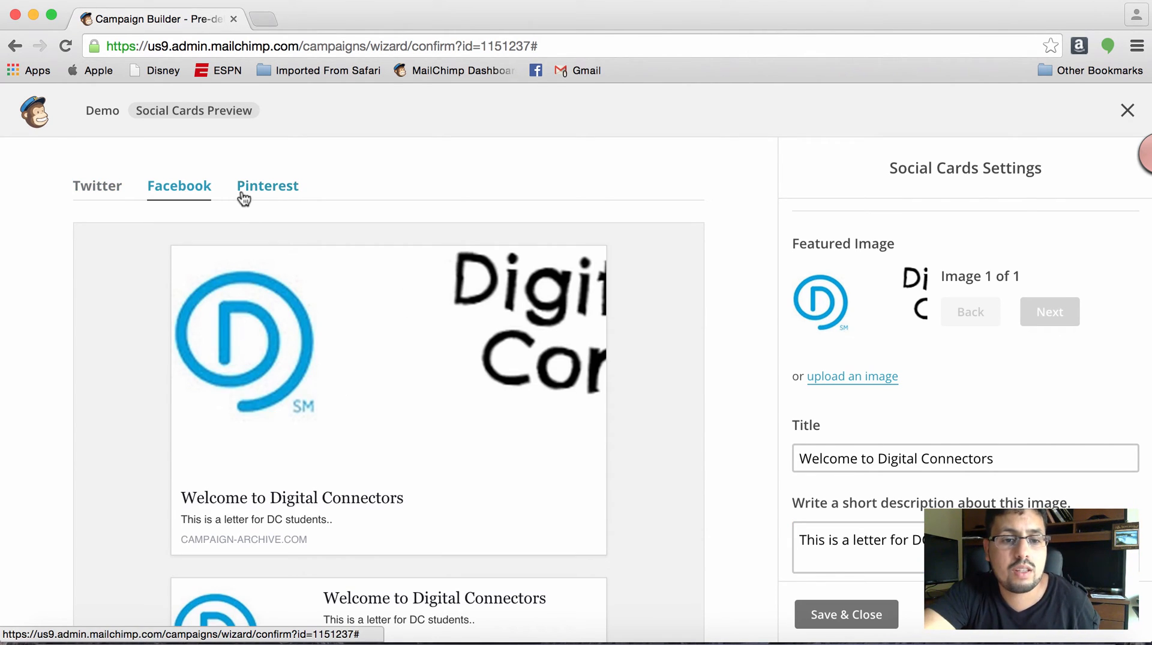
click(276, 197)
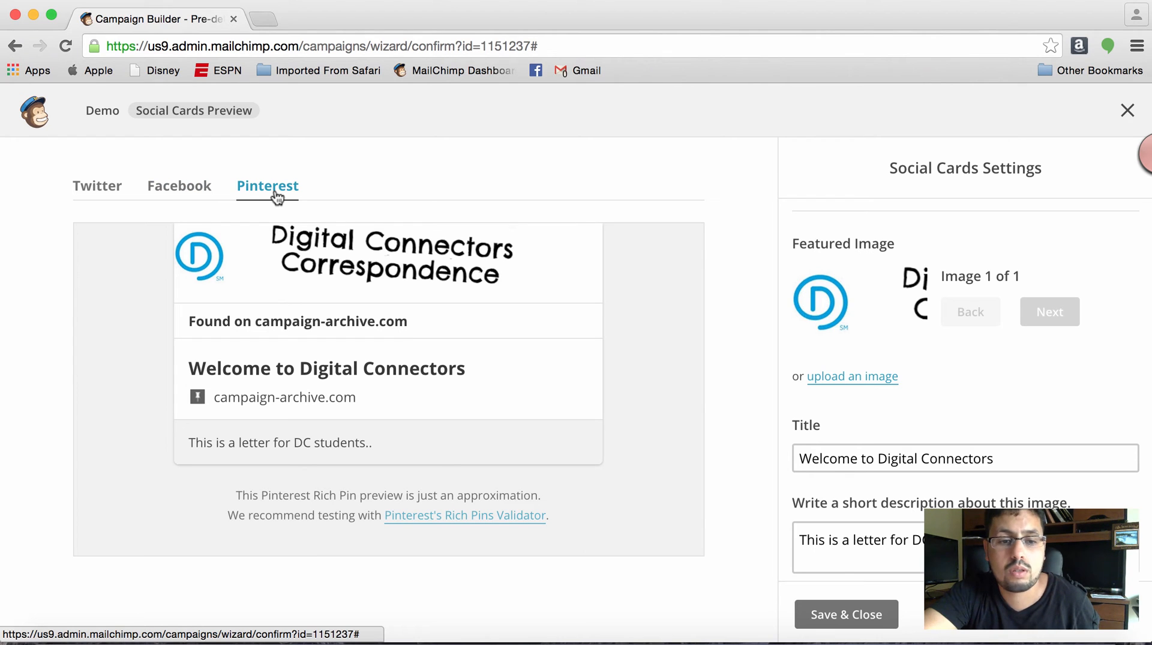
click(91, 193)
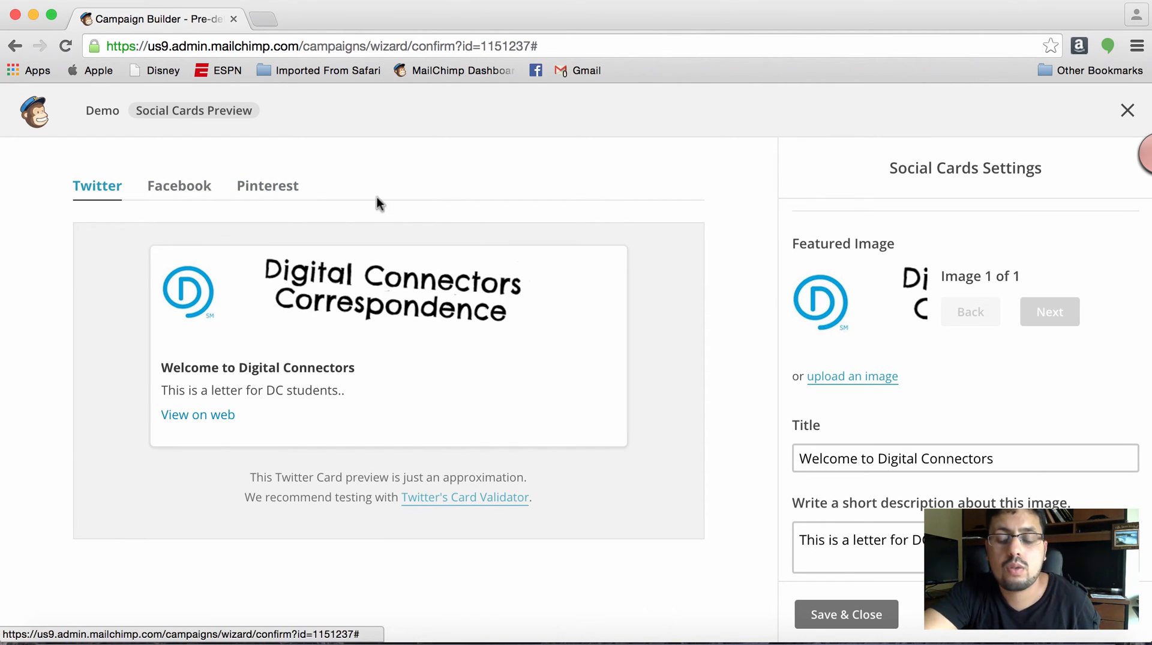
click(849, 615)
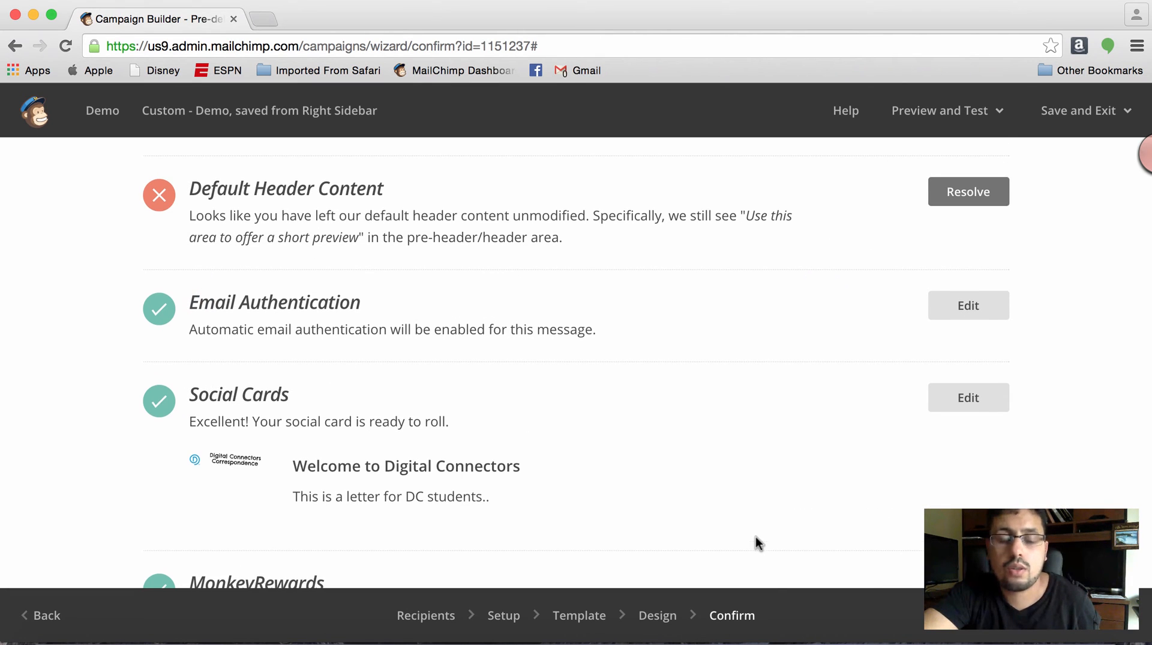
- Check the end of the Confirm checklist, and save and exit the campaign to Reports
scroll(756, 536, down, 3)
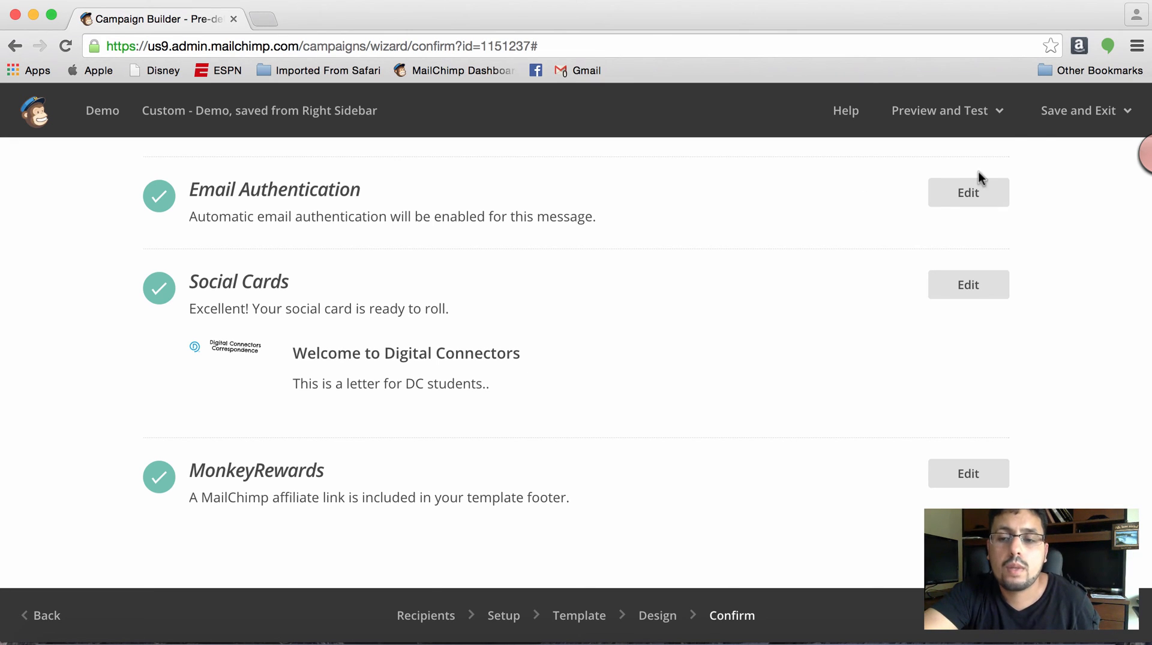
click(1068, 112)
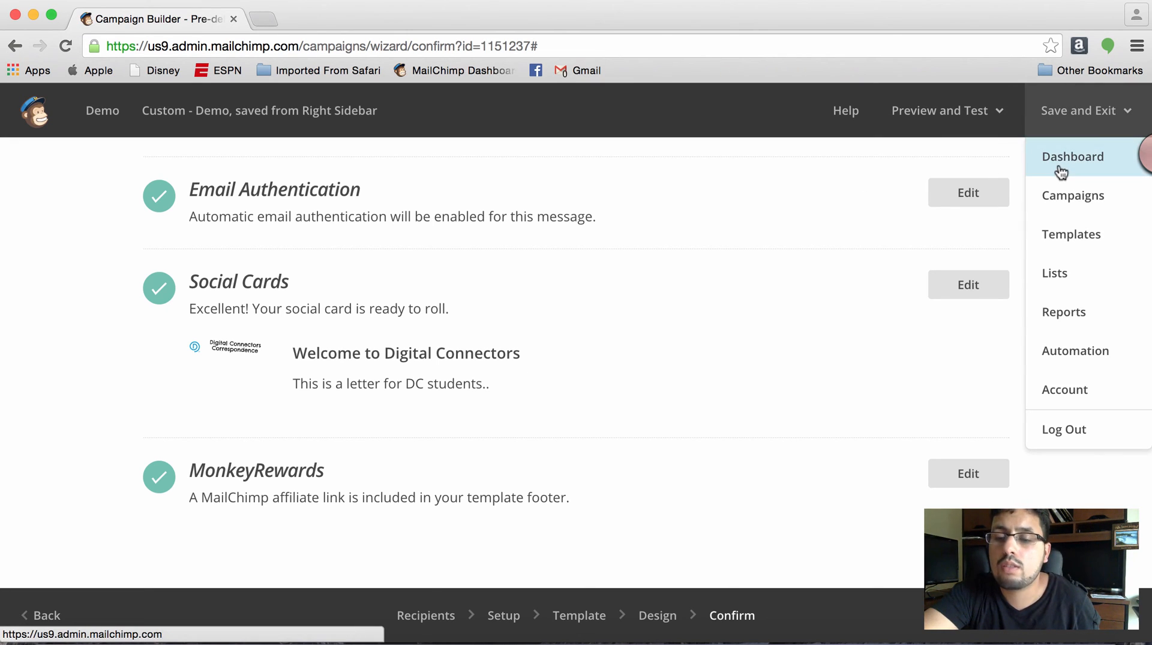
click(1061, 328)
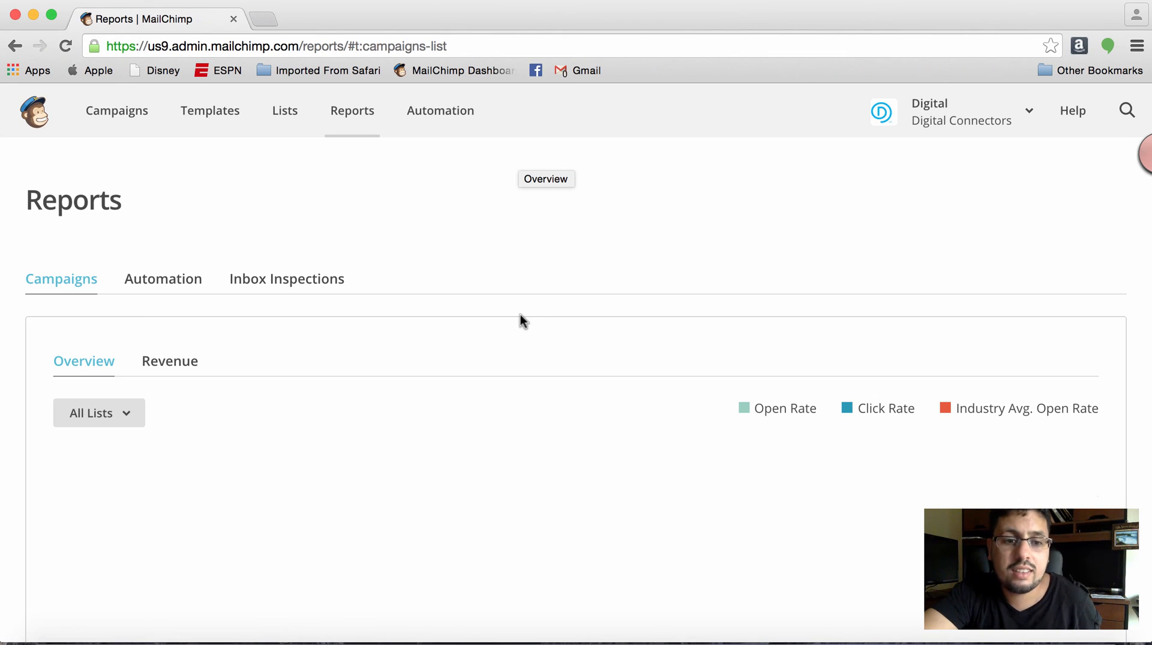
- Look over the performance chart and the sent campaigns, and open the report for DC 2014 - Congrats Email #2
scroll(509, 418, down, 2)
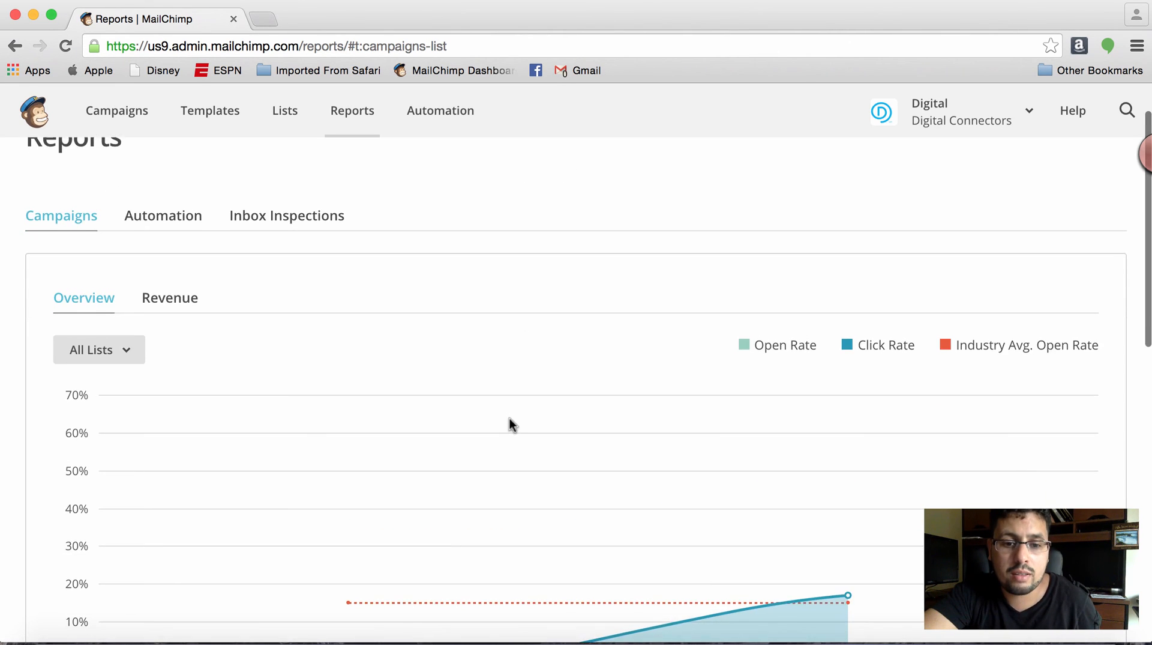
scroll(509, 418, down, 10)
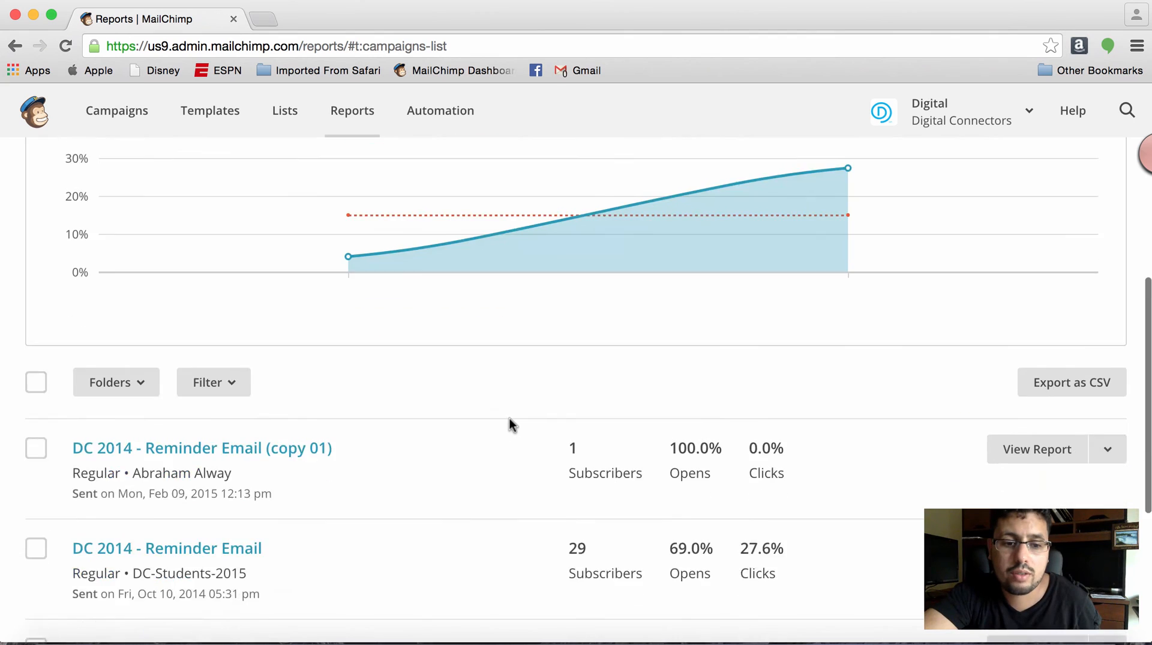
scroll(510, 418, down, 8)
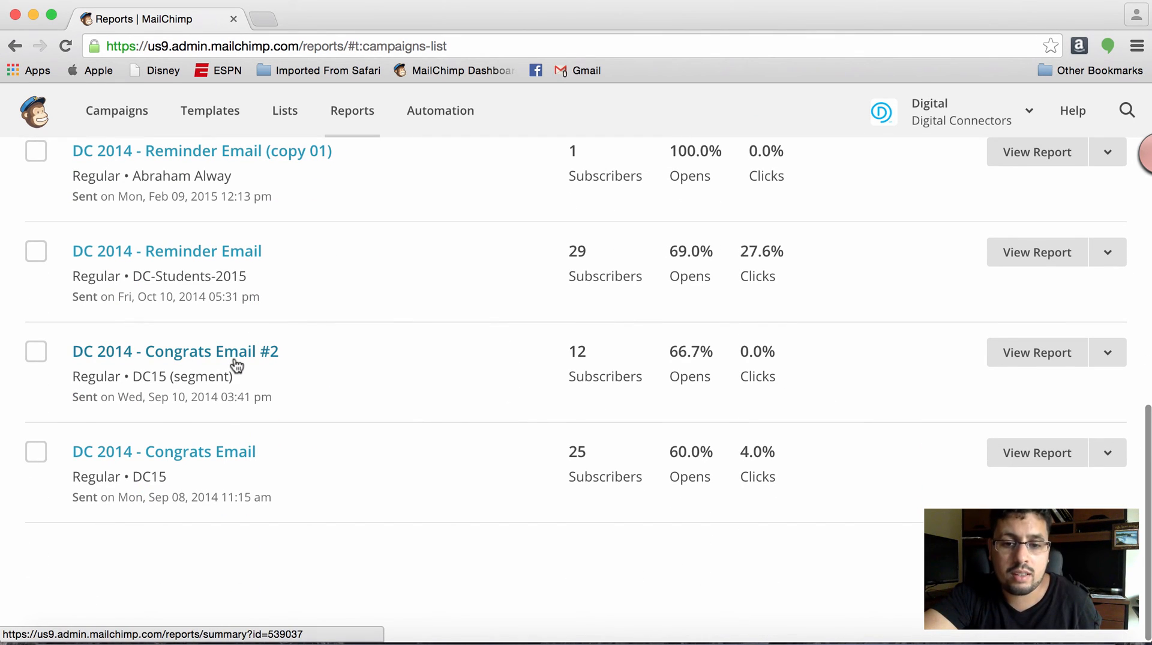
mouse_move(602, 362)
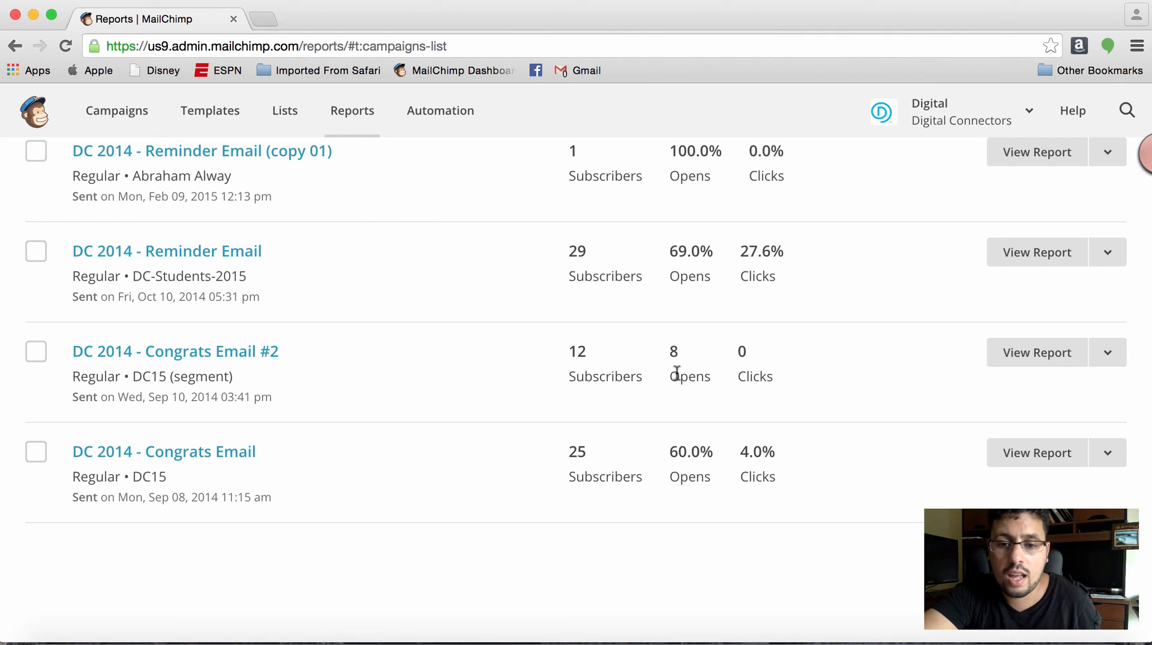
click(1043, 354)
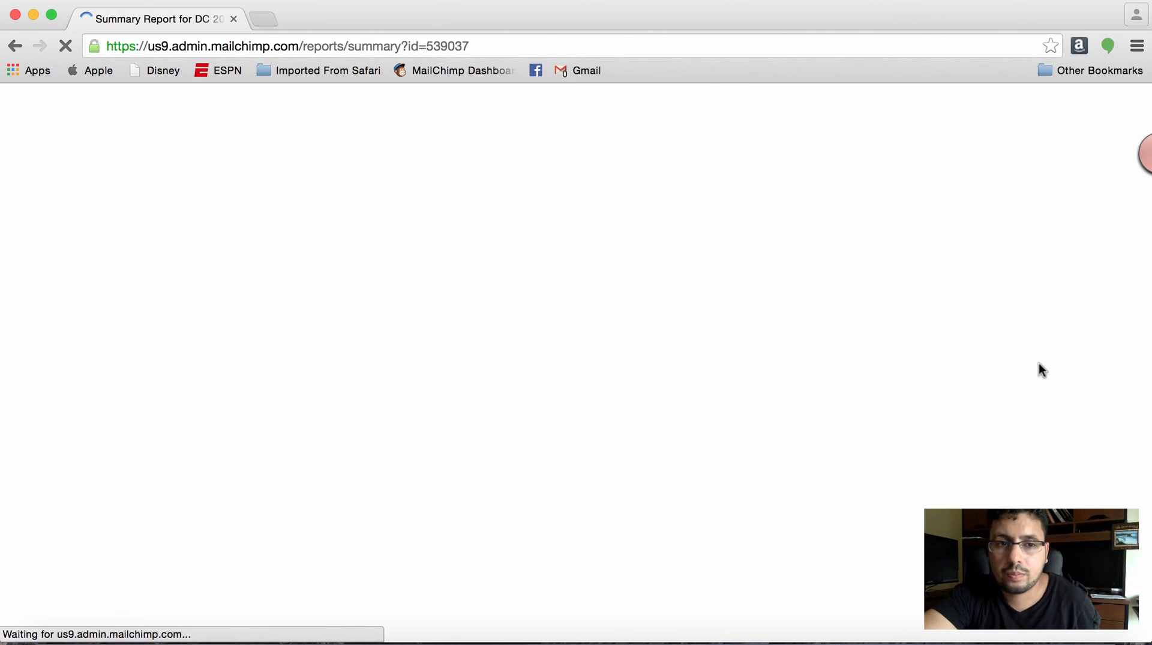
- Examine the report's open and click rates, delivery statistics, 24-hour performance chart and recipient details, dismissing the low-battery notification
scroll(810, 336, down, 6)
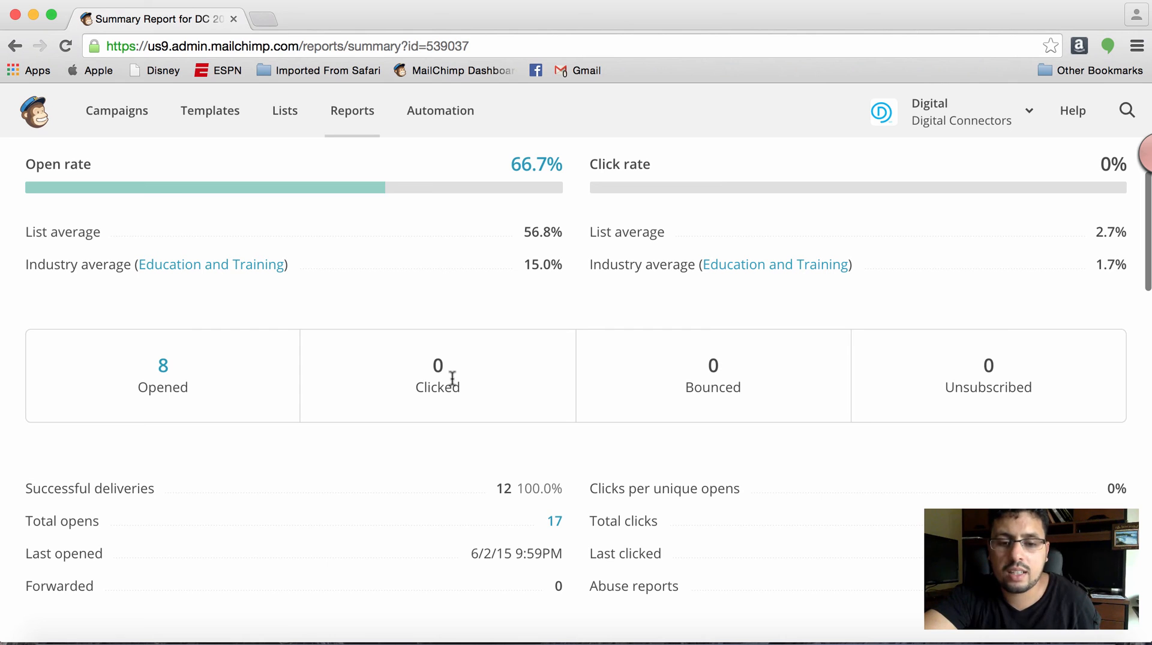
scroll(453, 377, down, 3)
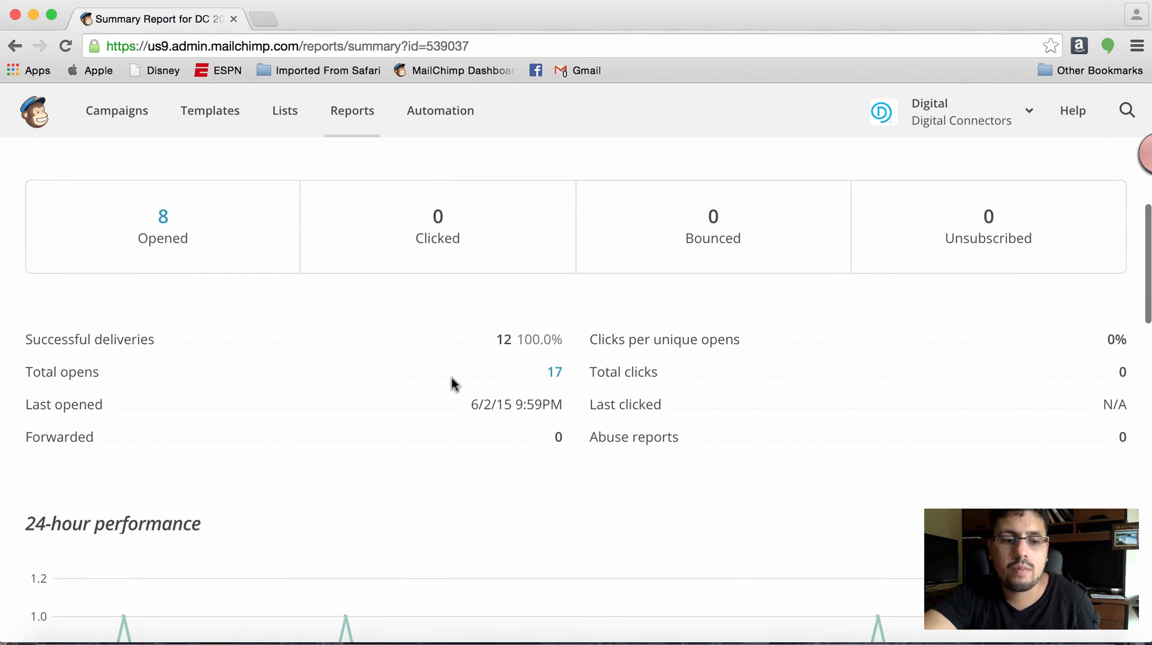
scroll(451, 377, down, 2)
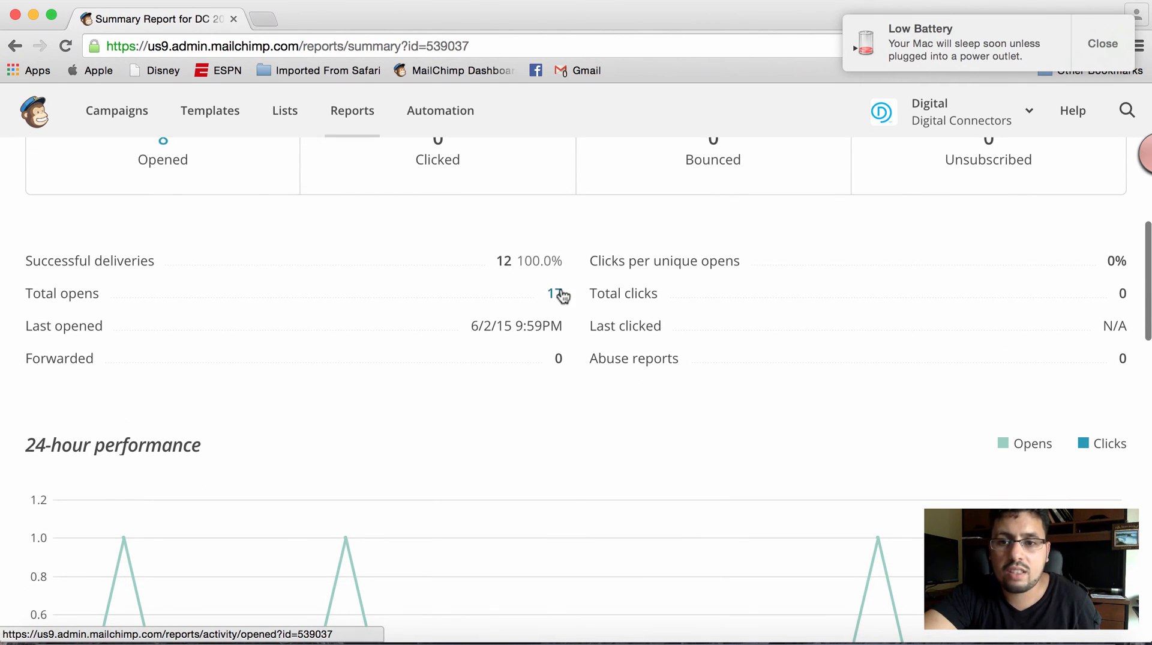
click(1094, 30)
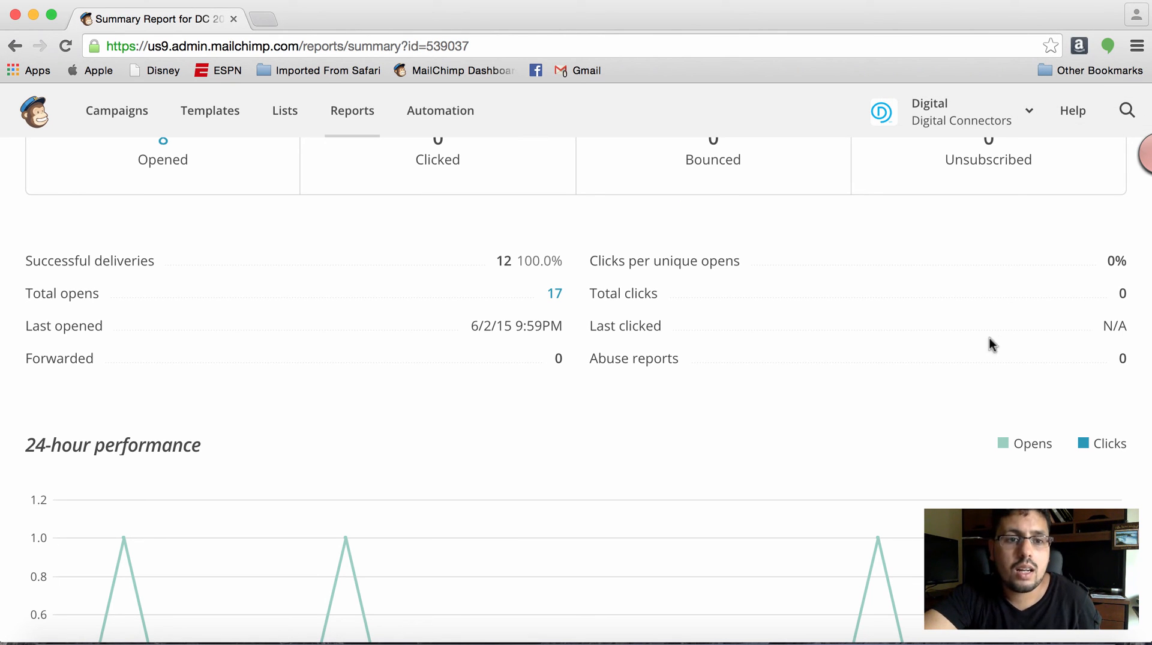
scroll(887, 267, down, 6)
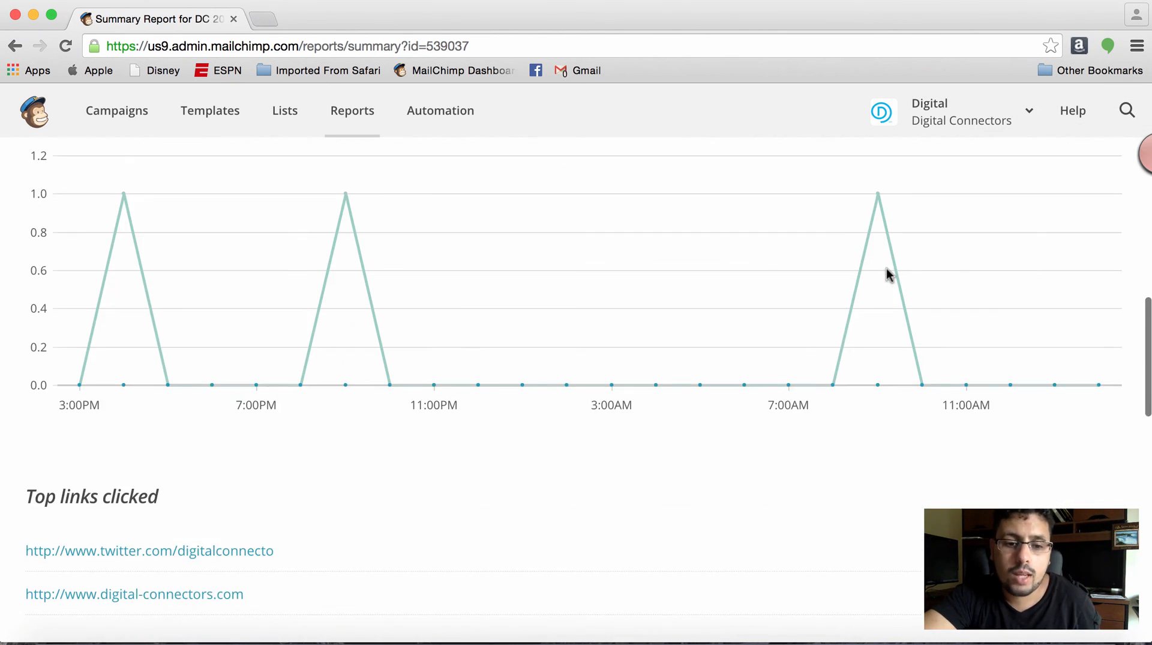
scroll(889, 273, up, 4)
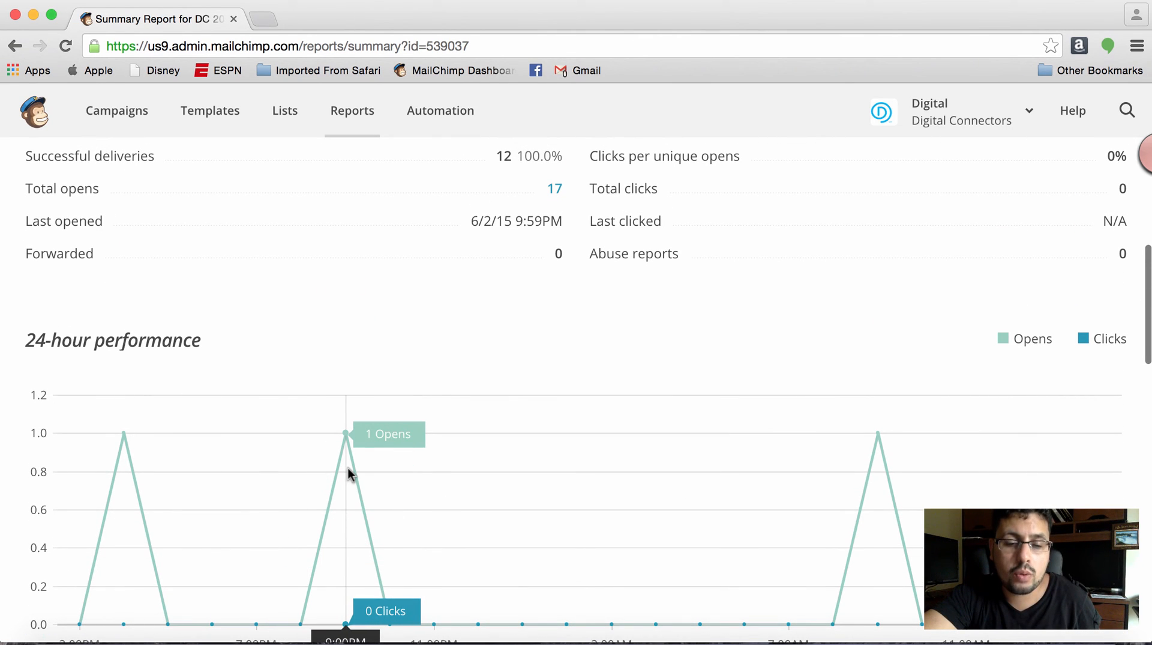
scroll(348, 467, up, 4)
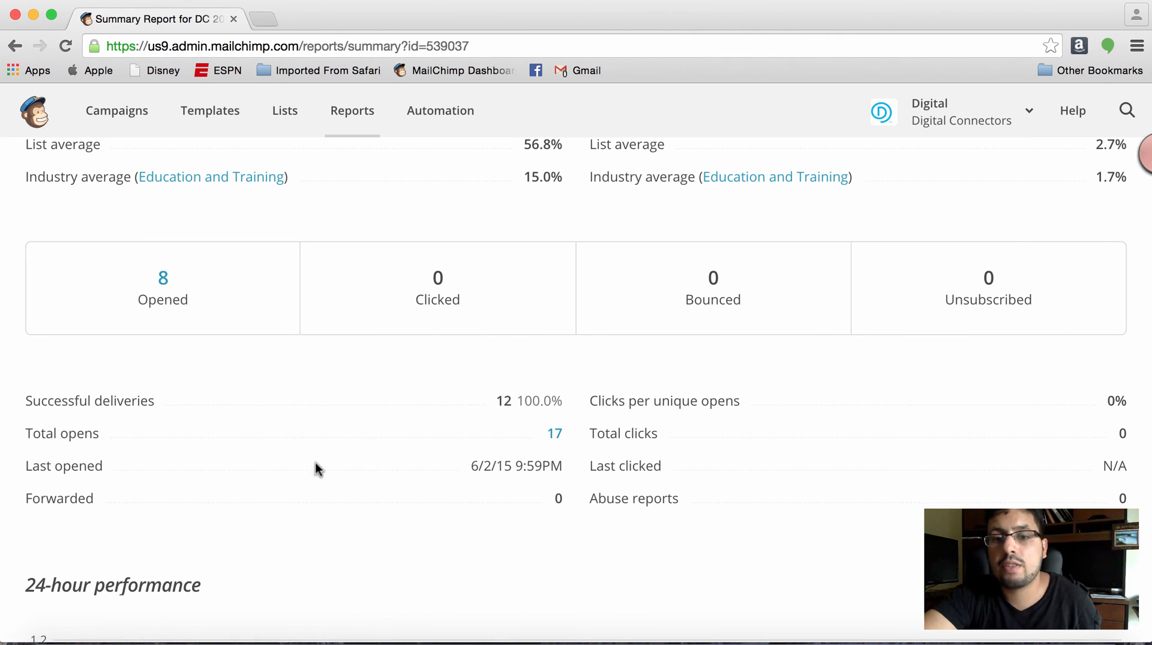
scroll(427, 616, up, 4)
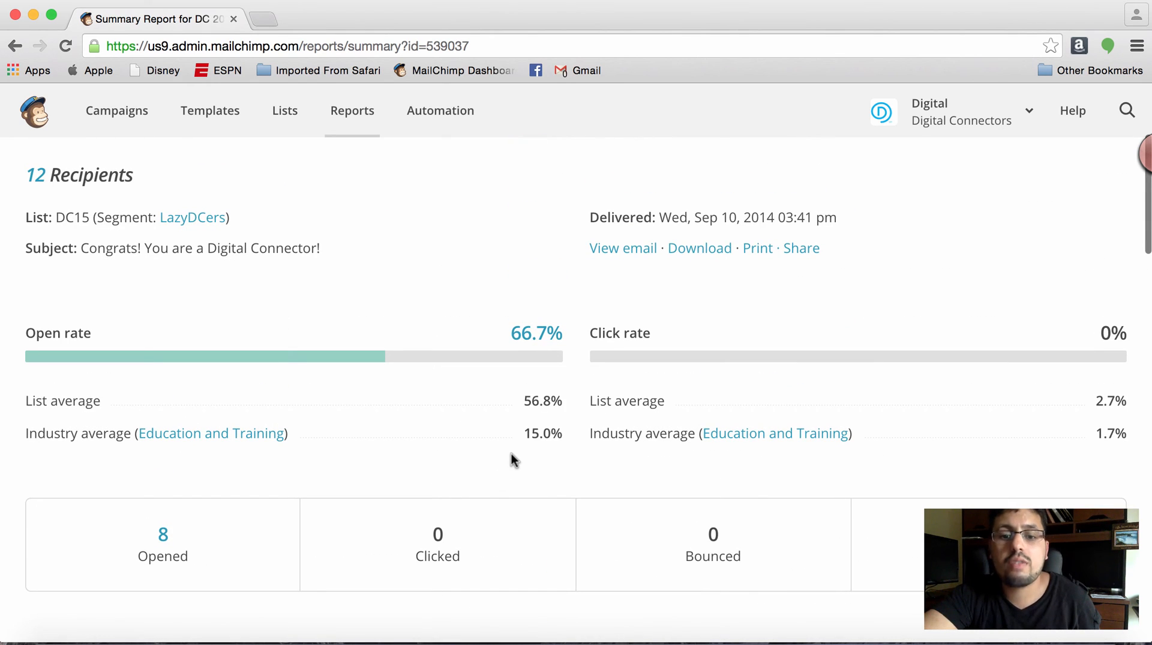
scroll(512, 454, up, 2)
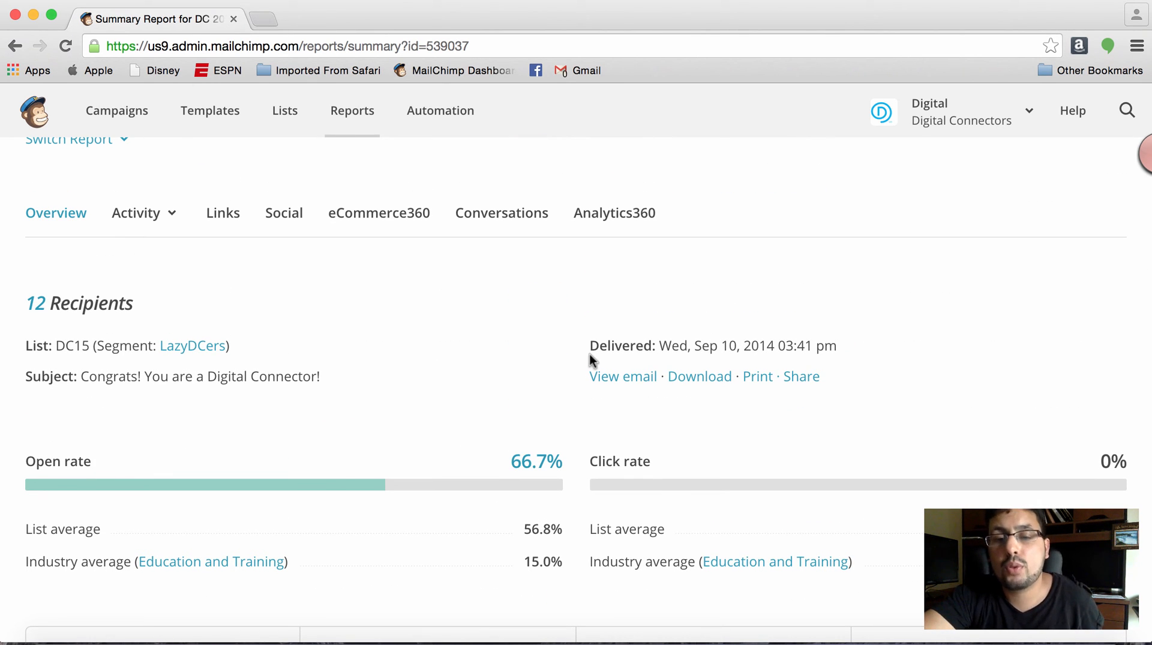
scroll(590, 354, up, 2)
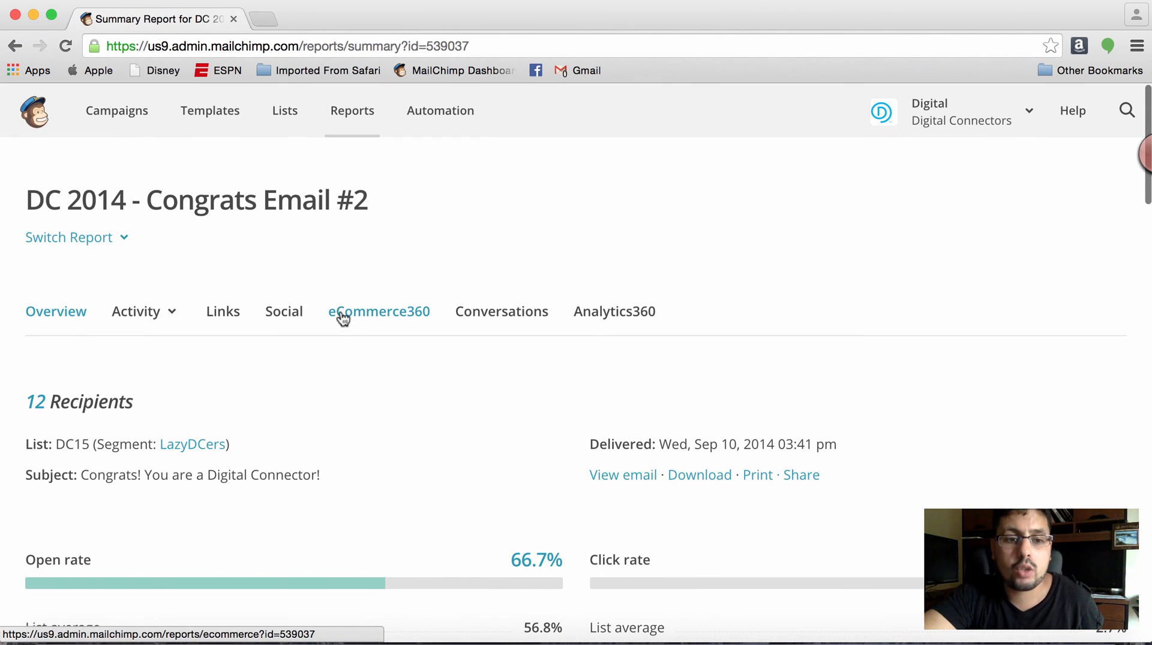
- View the Congrats Email #2 report's social statistics, and open the Automation page
click(300, 311)
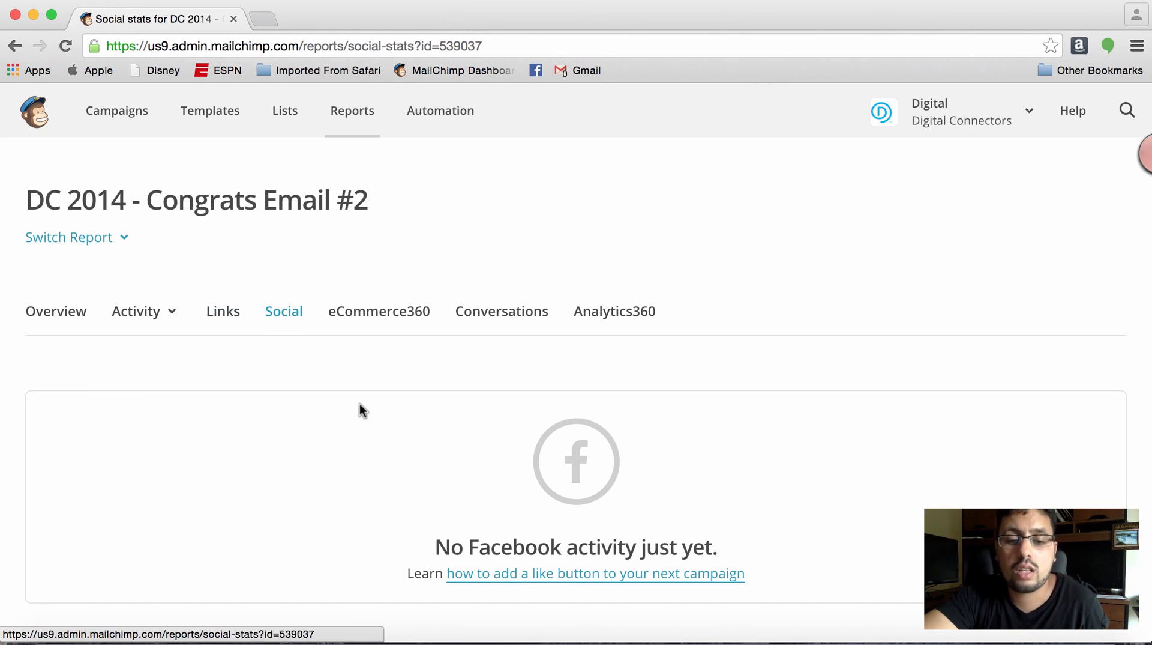
scroll(360, 408, down, 2)
scroll(359, 403, down, 8)
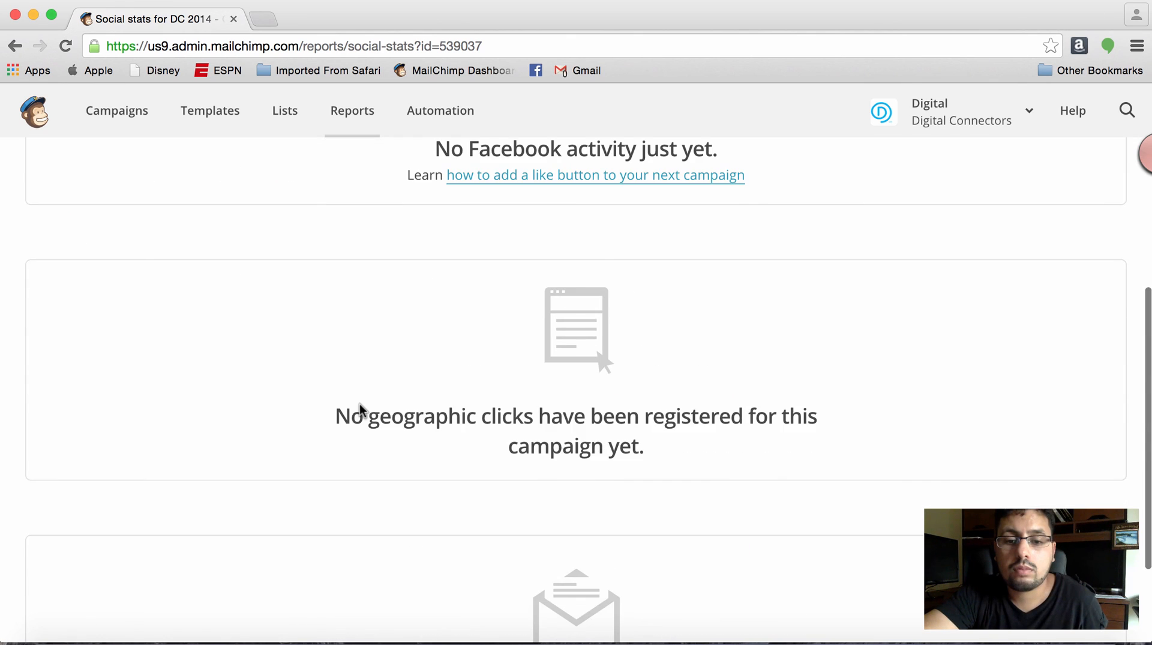
scroll(359, 404, up, 10)
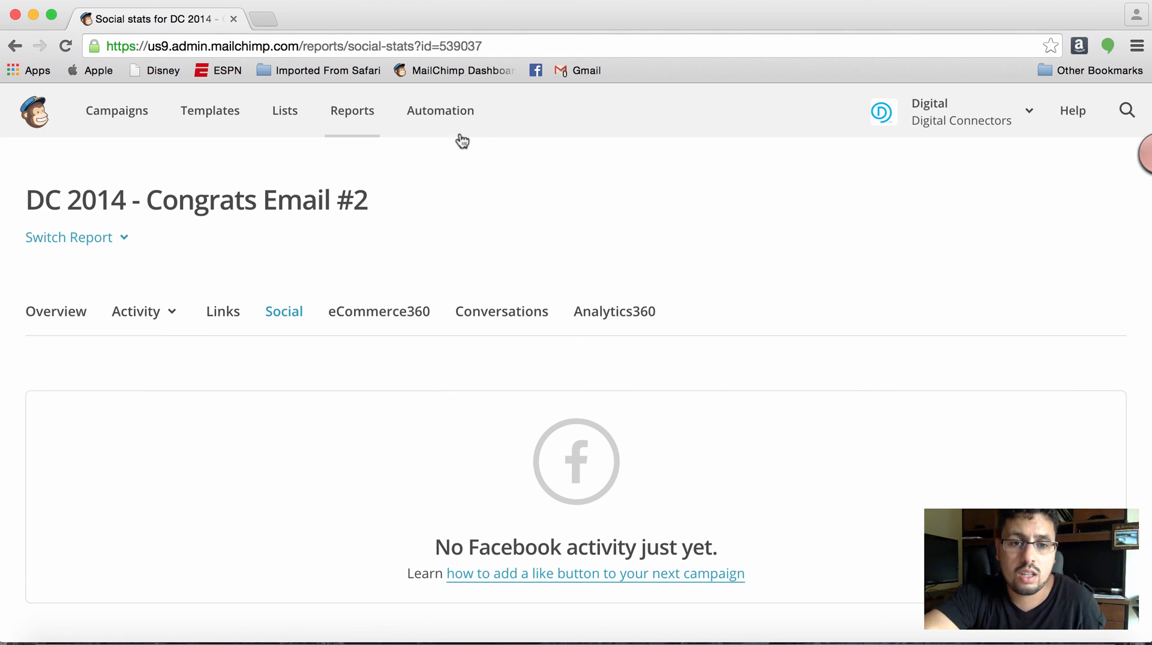
click(447, 110)
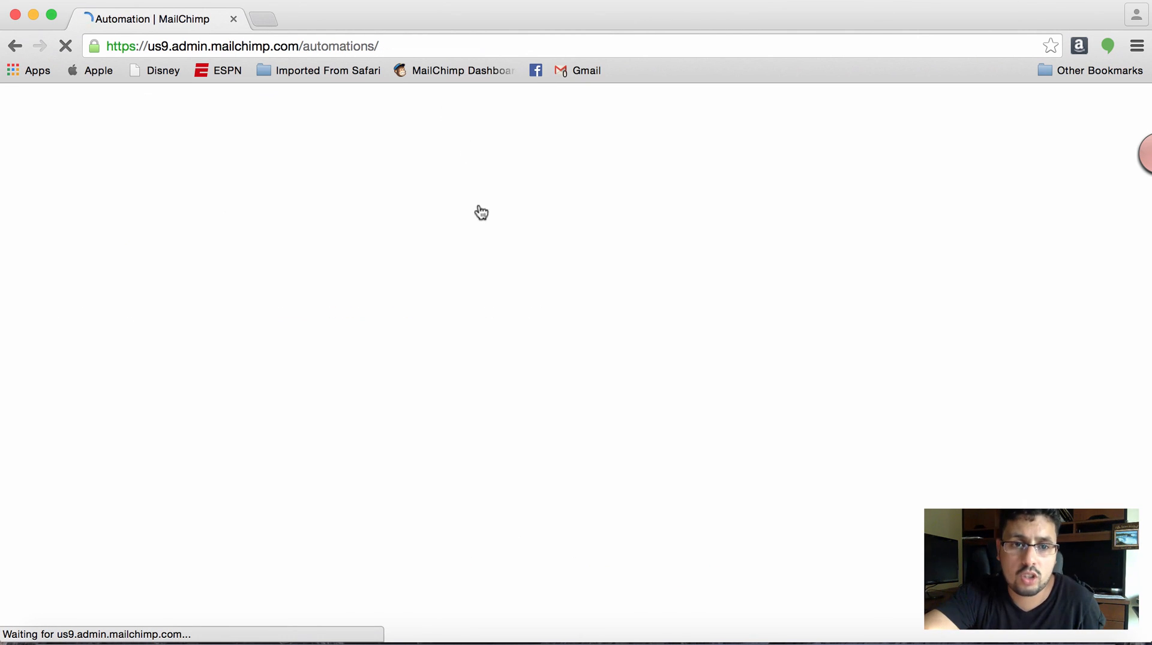